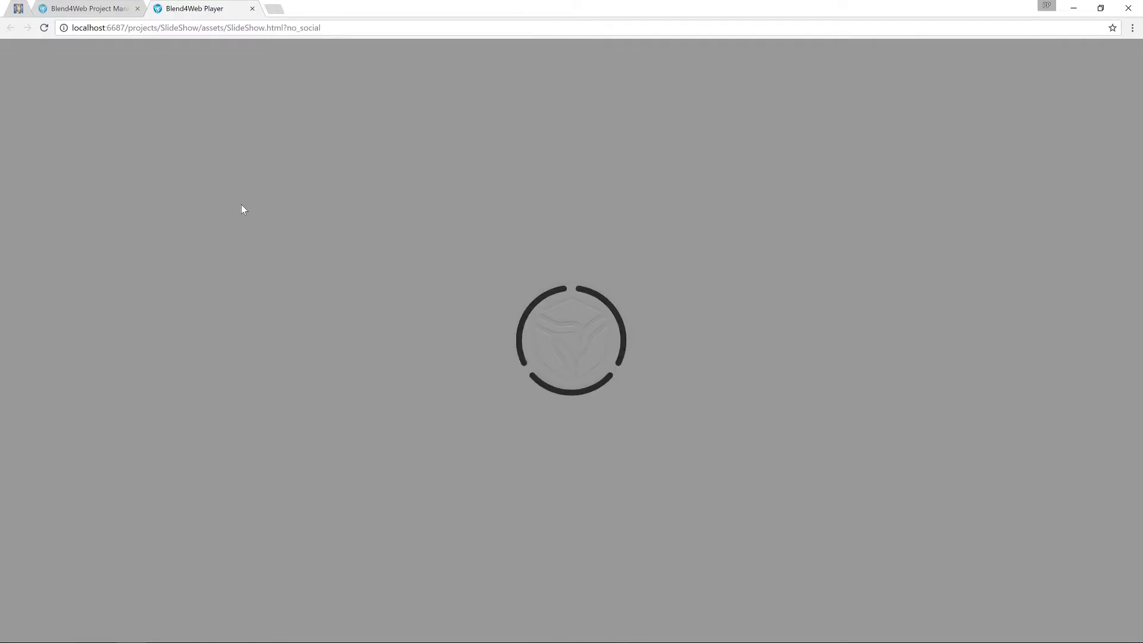
Show the SlideShow player full screen and go back through Slides 4, 3 and 2.
key(F11)
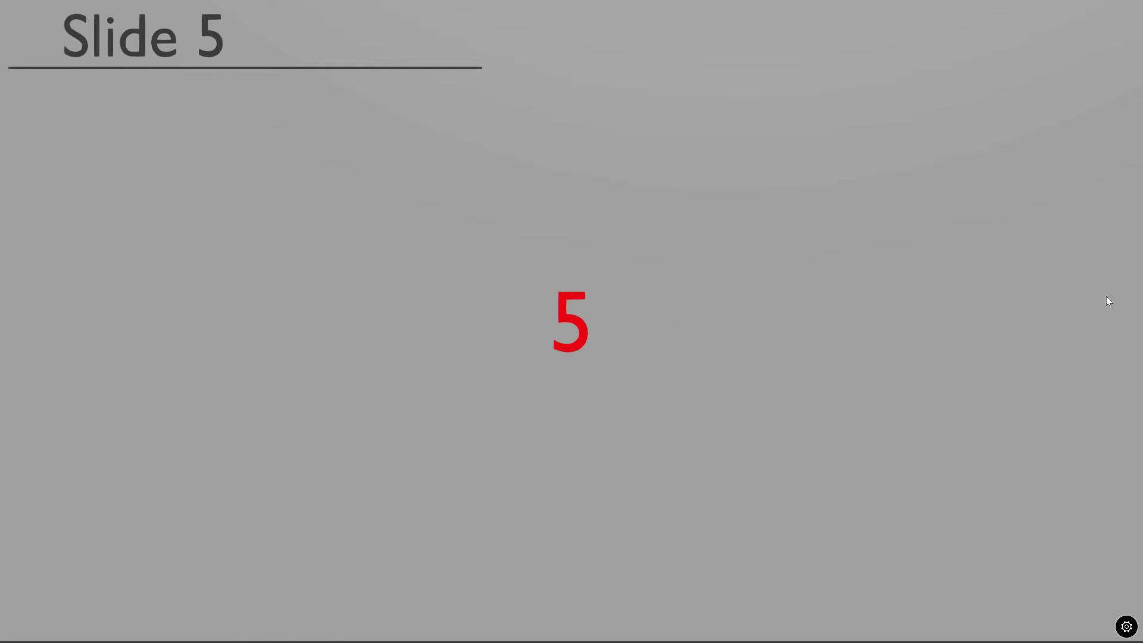
click(19, 245)
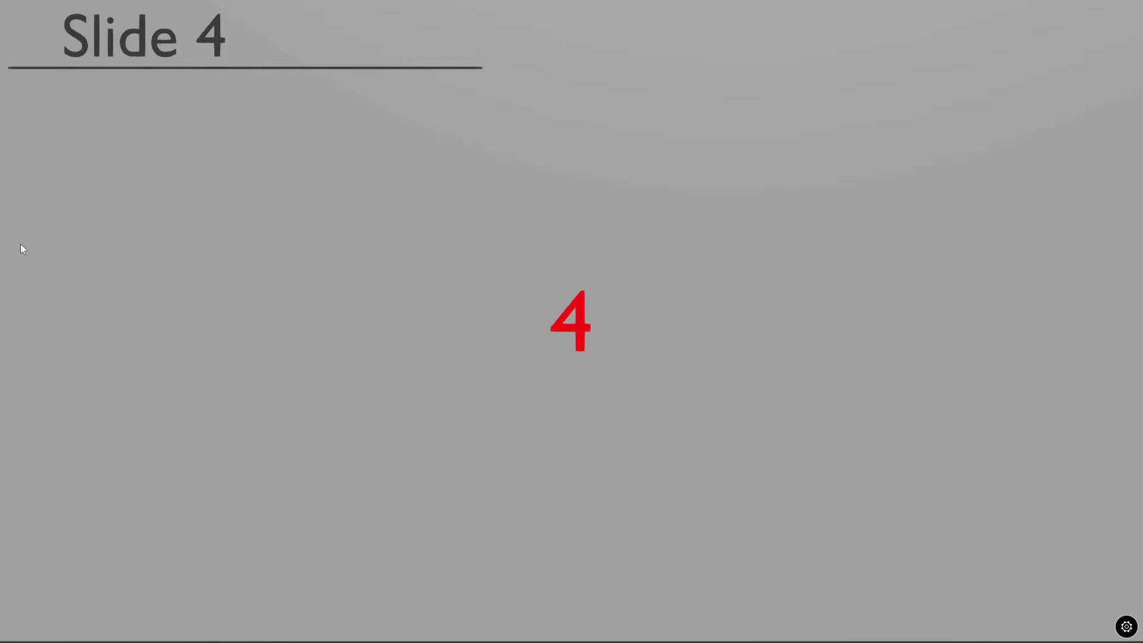
click(20, 247)
click(23, 243)
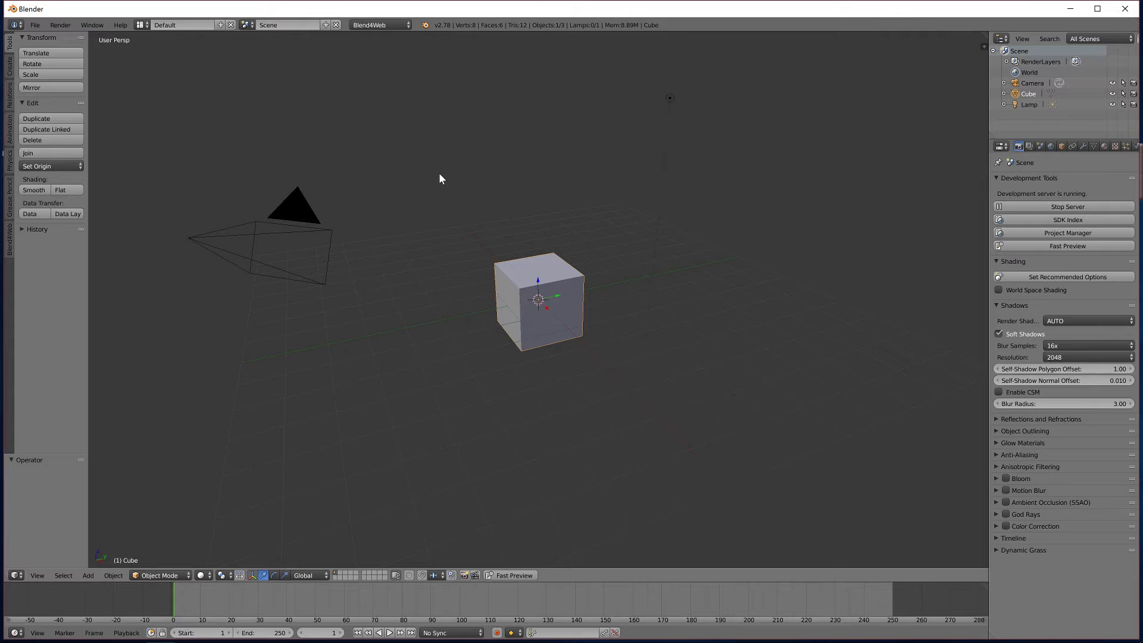
Check the splash screen and review the Blend4Web add-on in User Preferences.
click(123, 26)
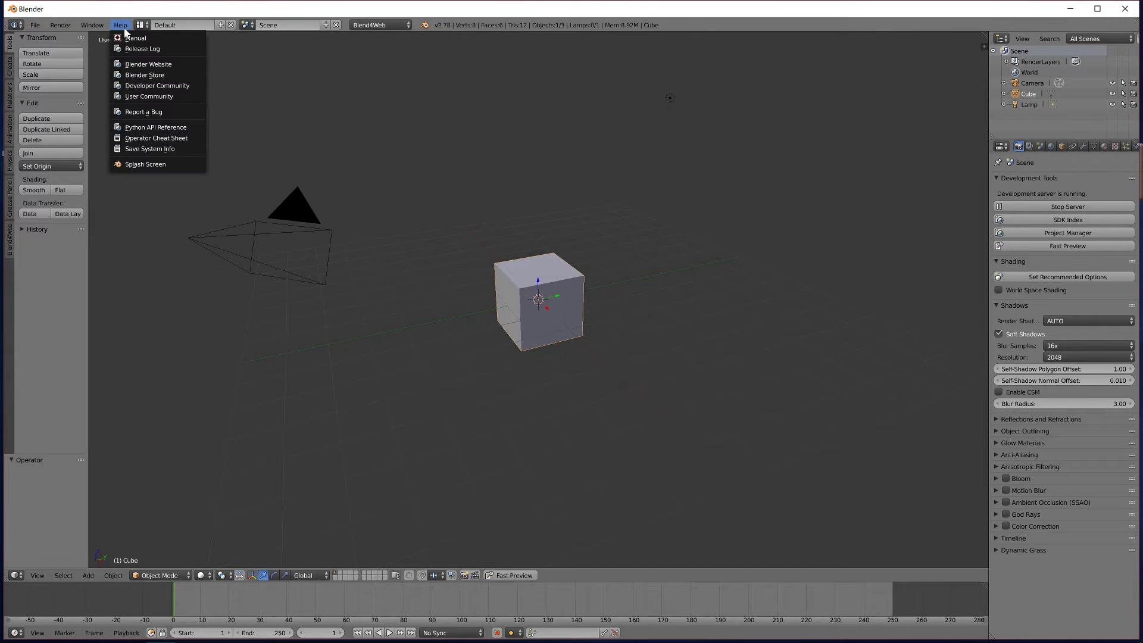
click(156, 165)
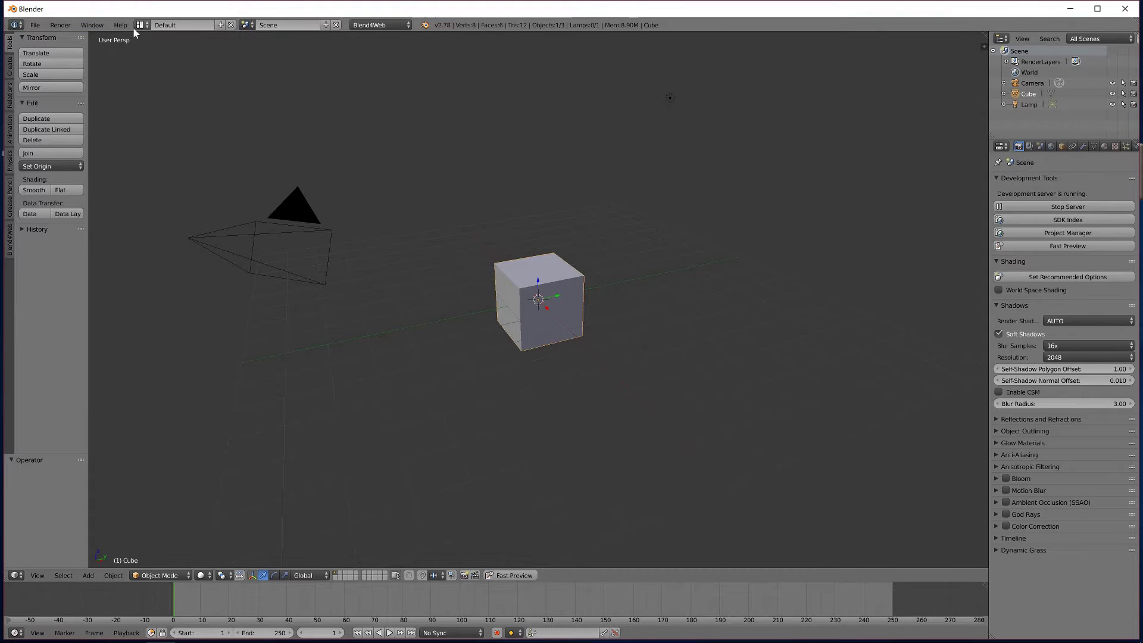
click(35, 25)
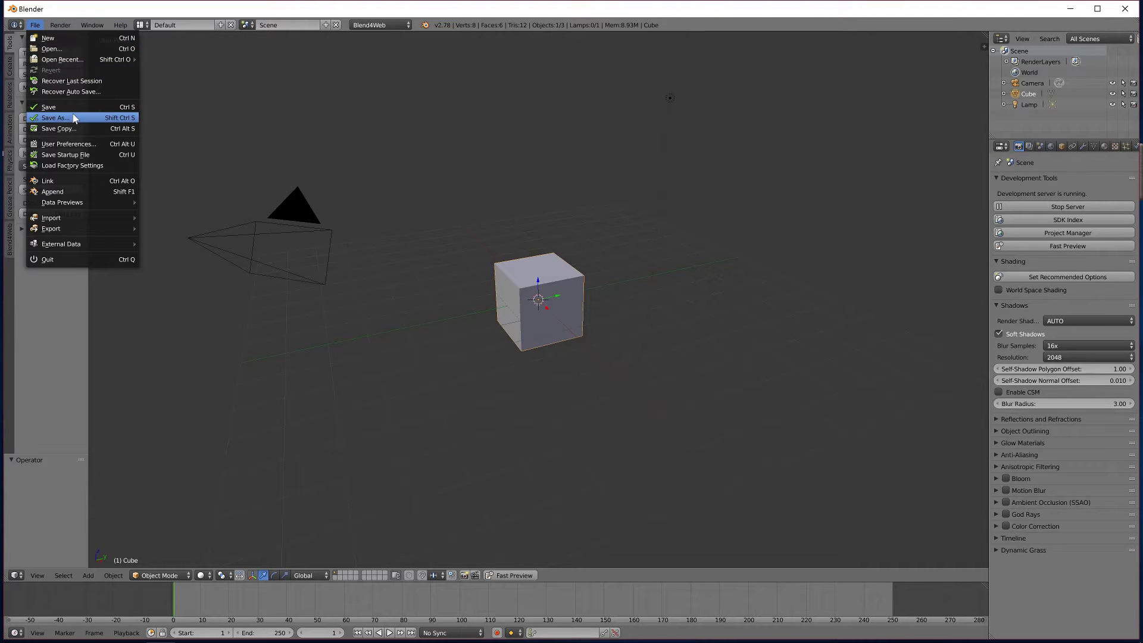
click(73, 143)
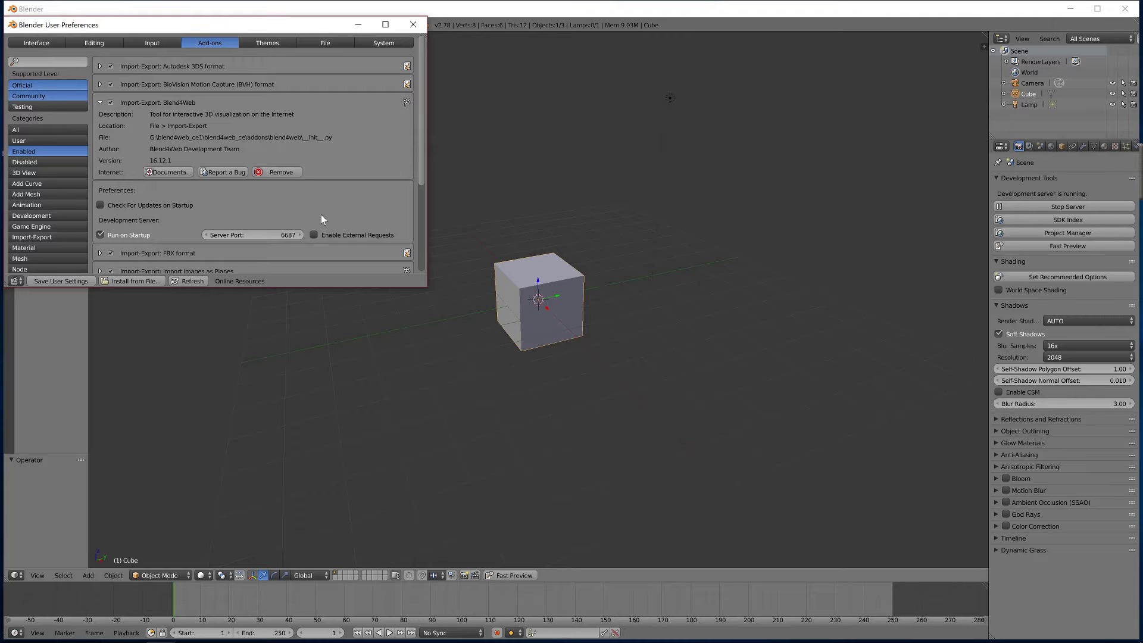
Close the preferences, check the render engines, and launch the Blend4Web Project Manager.
click(413, 24)
click(356, 24)
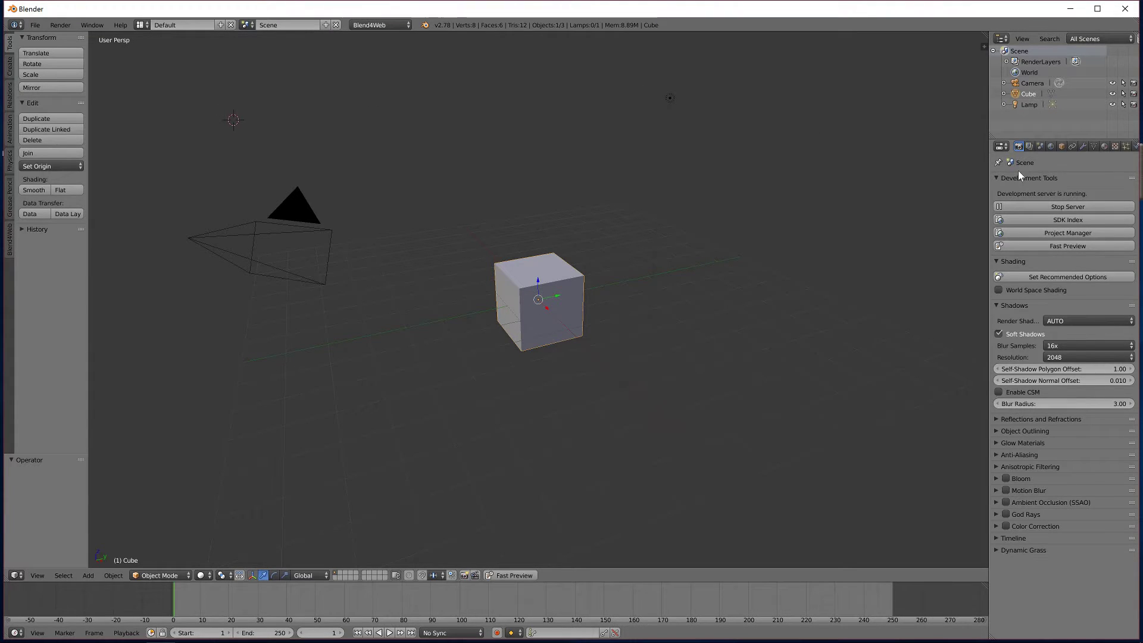
click(1052, 233)
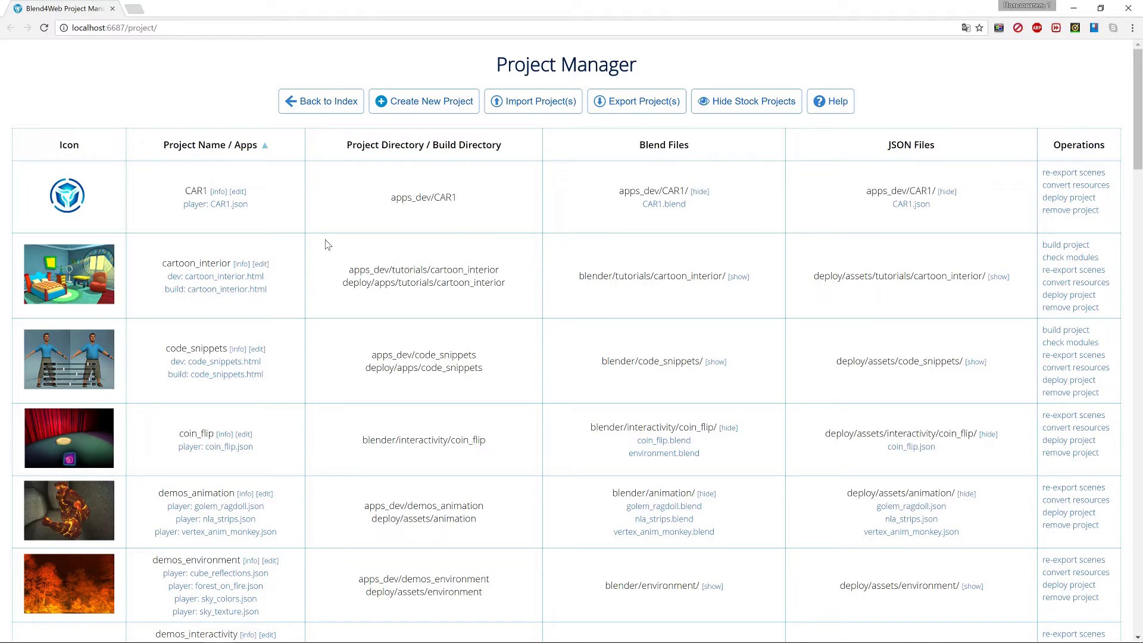
Start a new project with SlideShow as both name and title, and fill in the author/company.
click(431, 105)
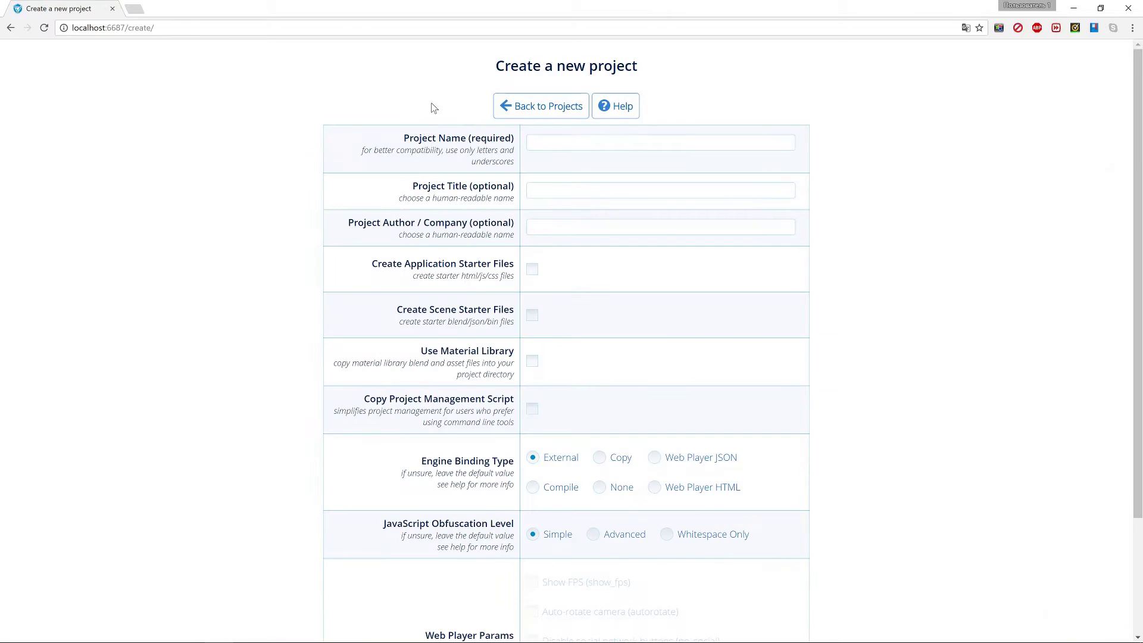
click(559, 143)
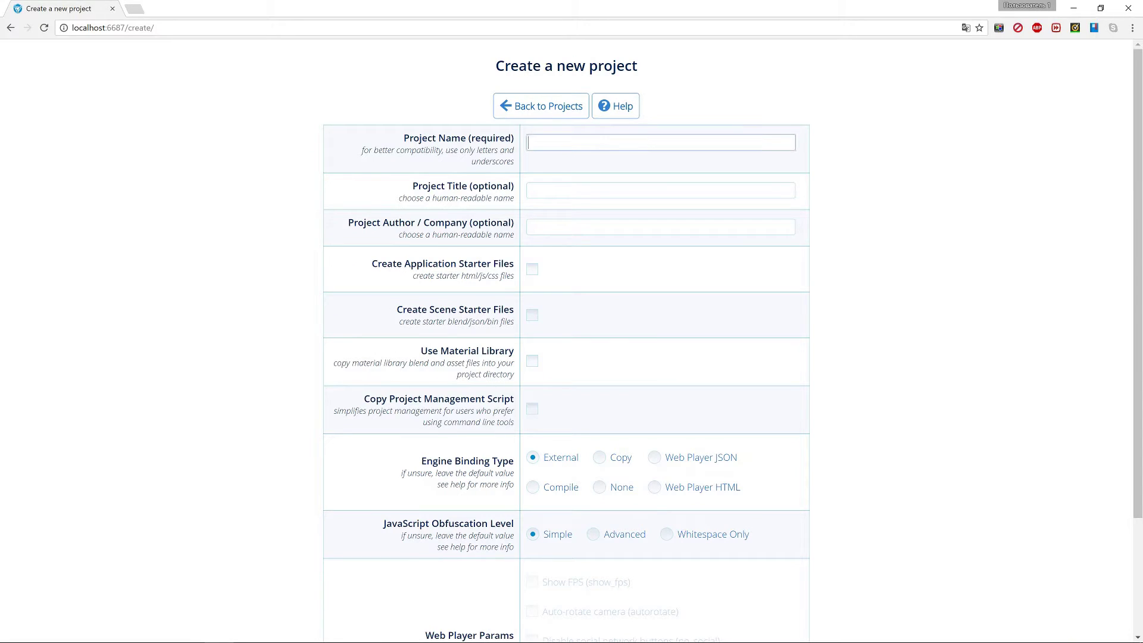
text(SlideShow)
key(ctrl+a)
key(ctrl+c)
click(590, 191)
key(ctrl+v)
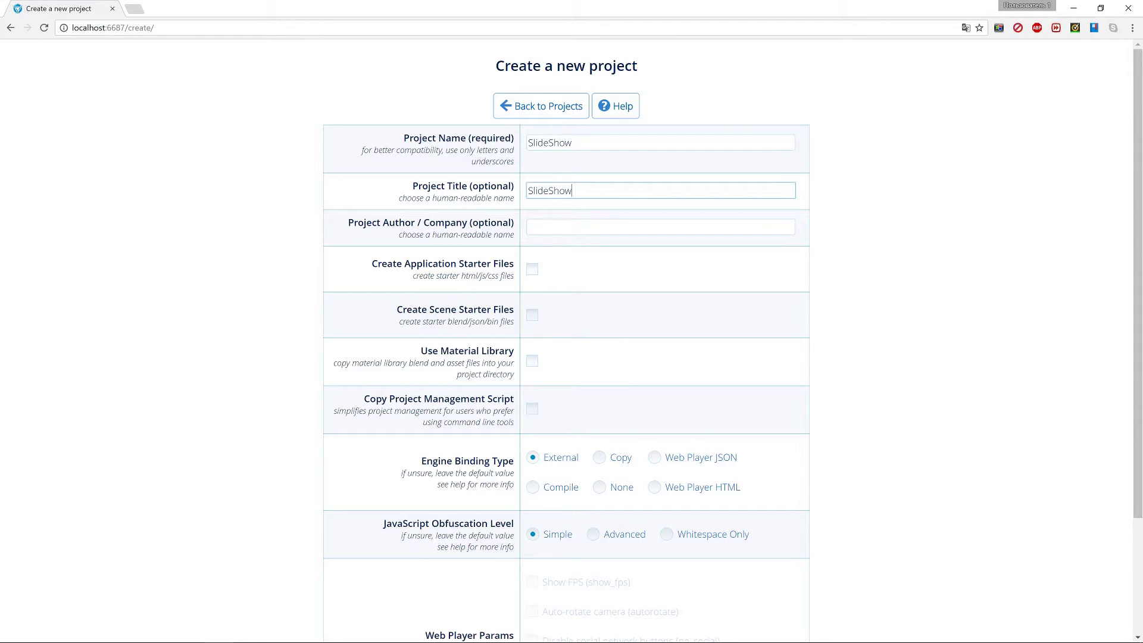
click(569, 227)
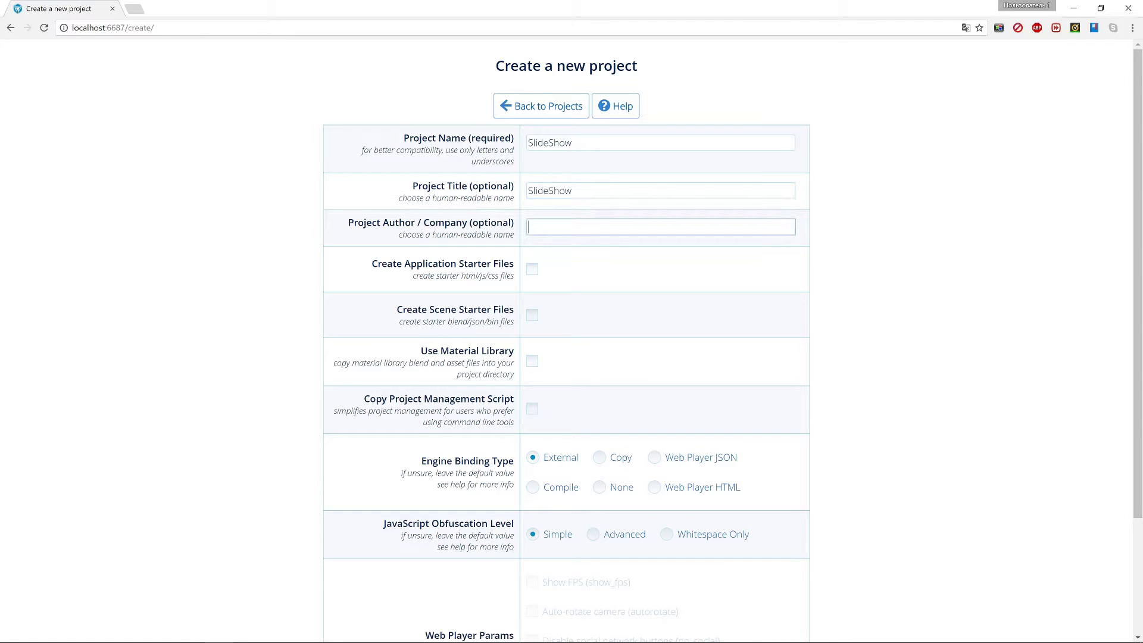
text(ProFun)
Include the application and scene starter files in the new project.
scroll(546, 298, down, 1)
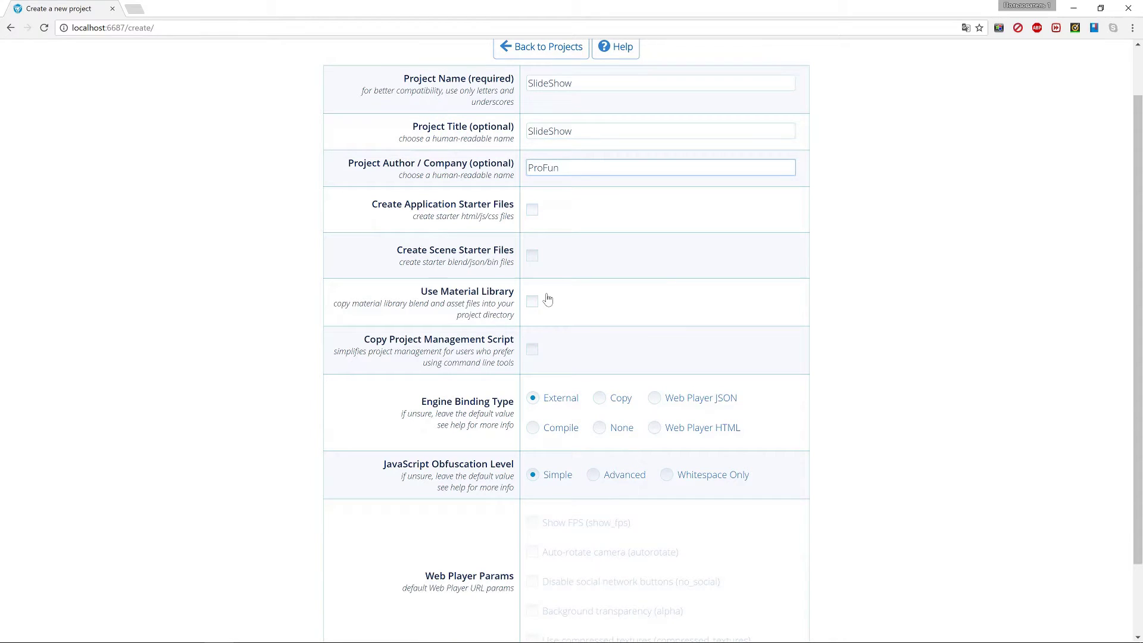
click(533, 213)
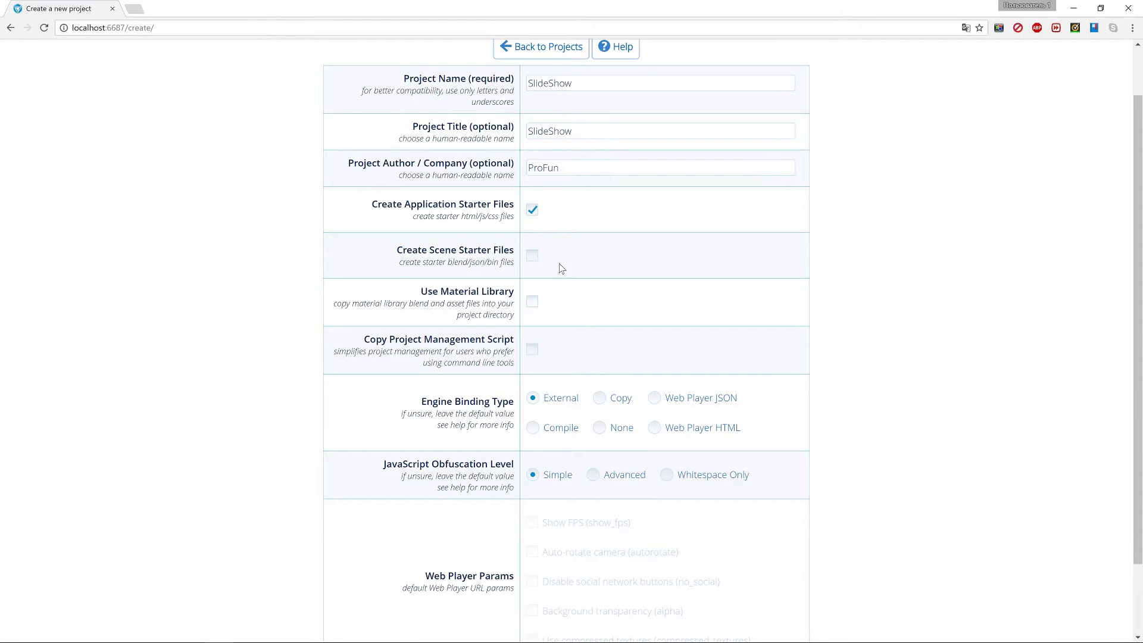
scroll(576, 240, down, 1)
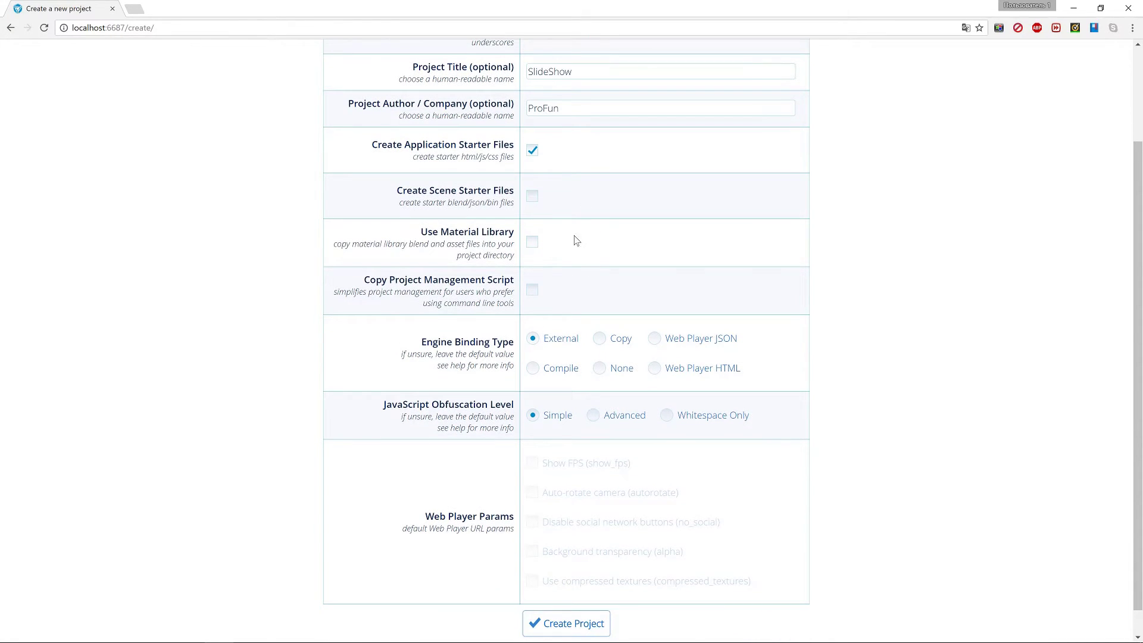
click(533, 196)
scroll(616, 219, down, 1)
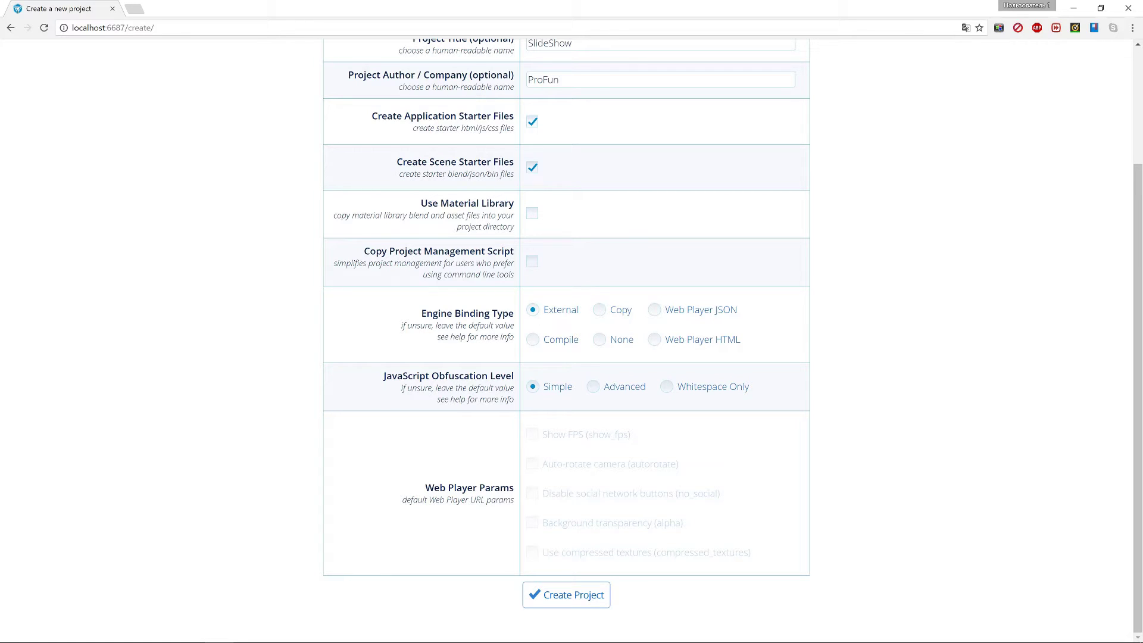
Choose Web Player HTML with social buttons disabled, keep transparency off, and create the project.
click(658, 344)
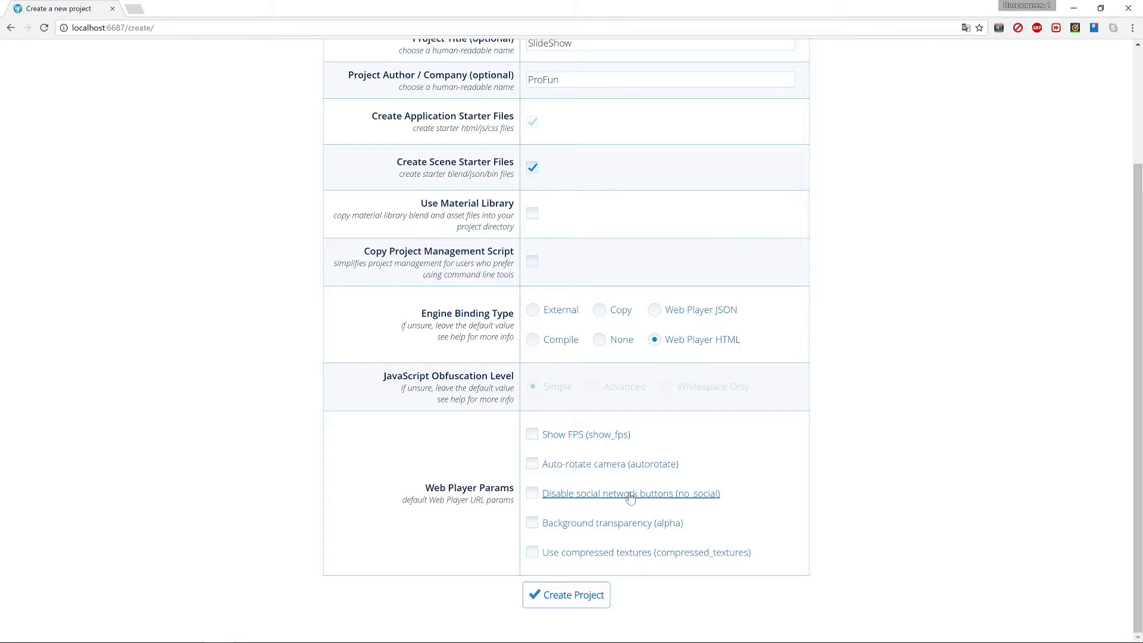
click(536, 498)
click(533, 526)
click(534, 524)
click(563, 592)
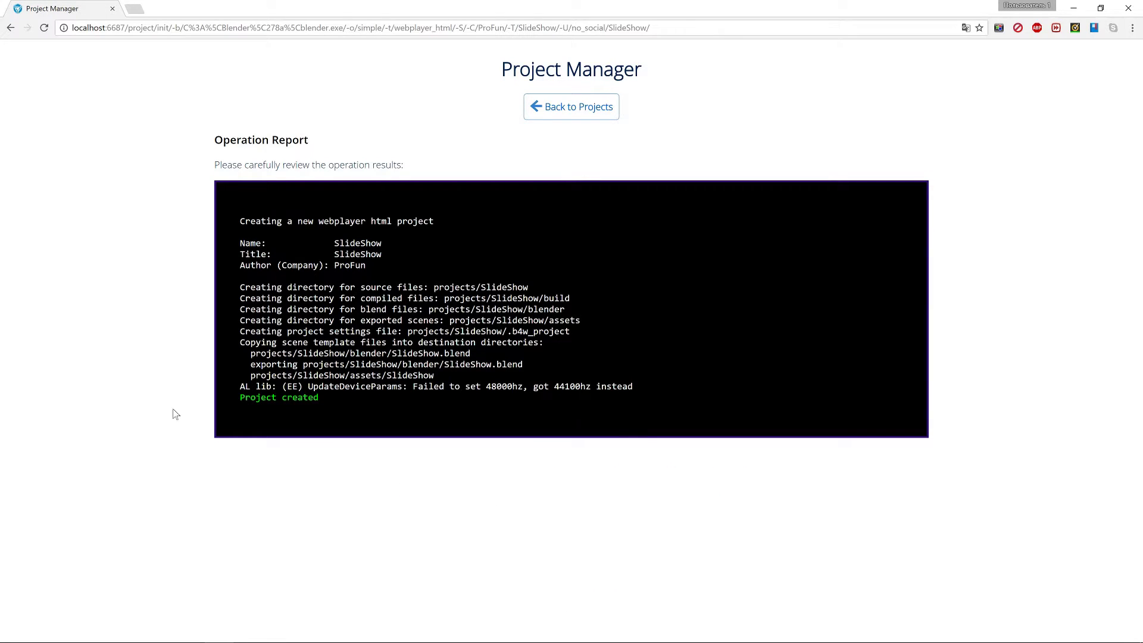
Go back to the projects list, where SlideShow now sits at the top.
click(606, 113)
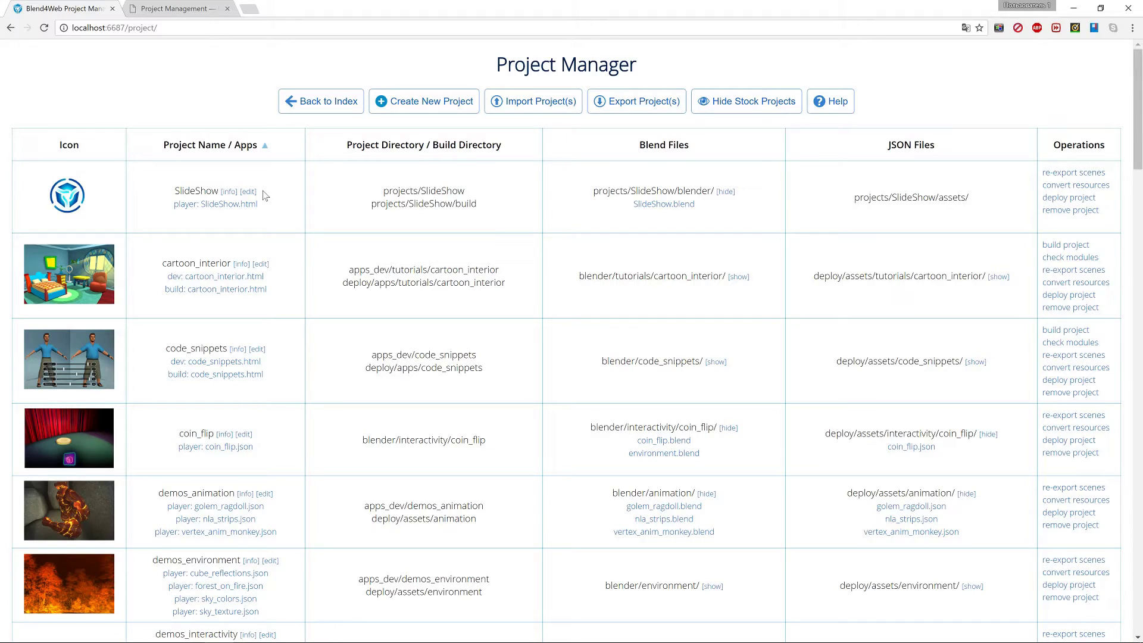
click(231, 205)
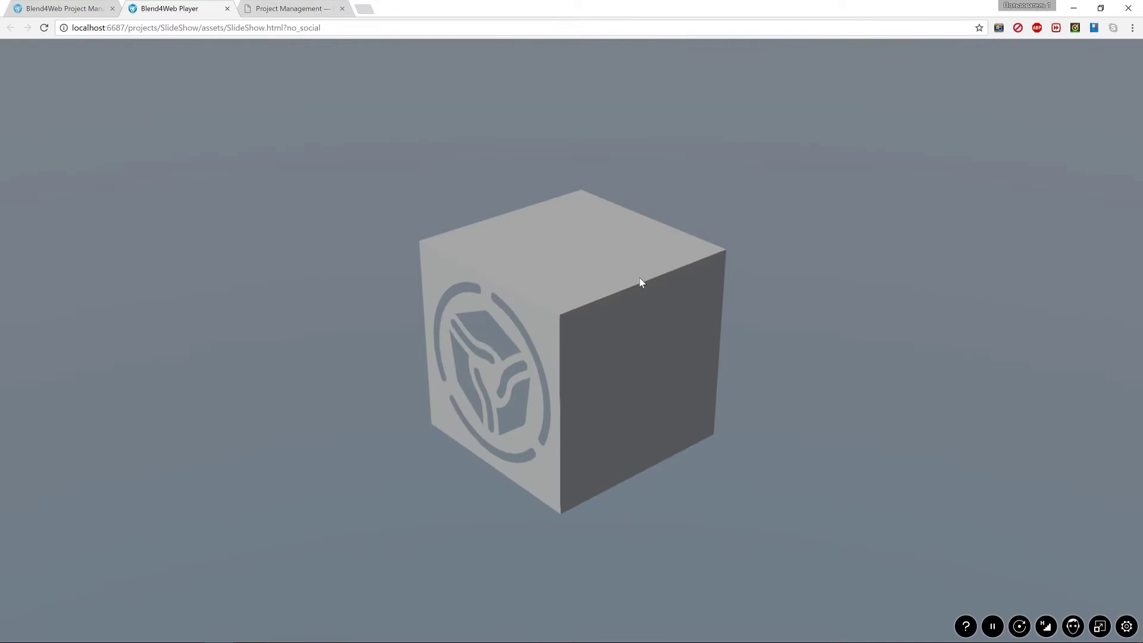
drag(640, 277, 577, 141)
drag(563, 431, 1141, 606)
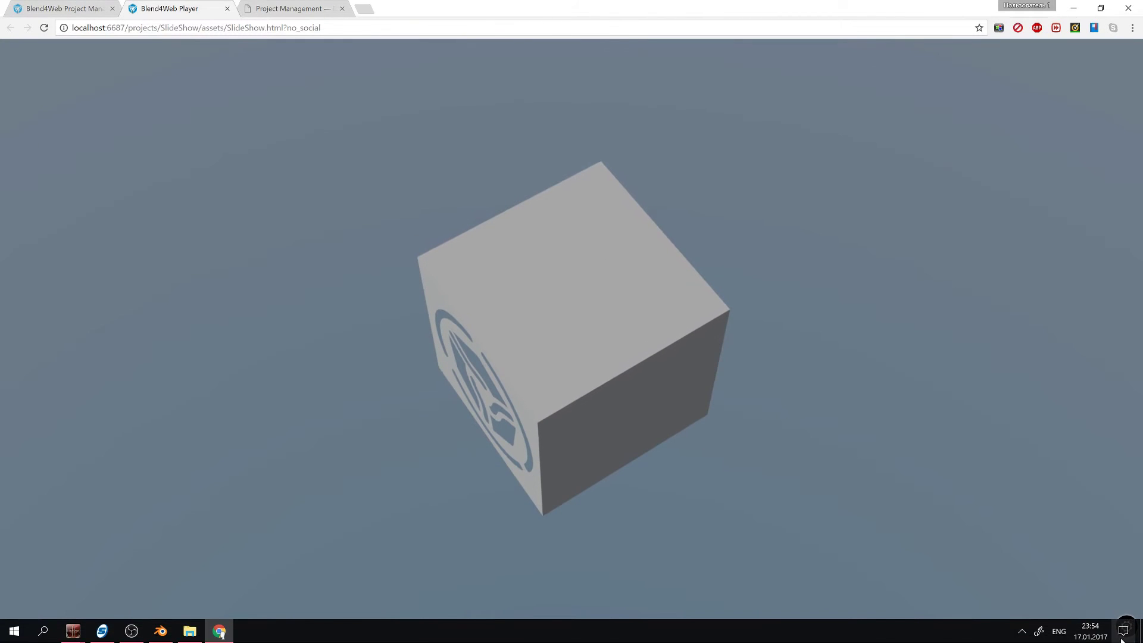
mouse_move(1125, 625)
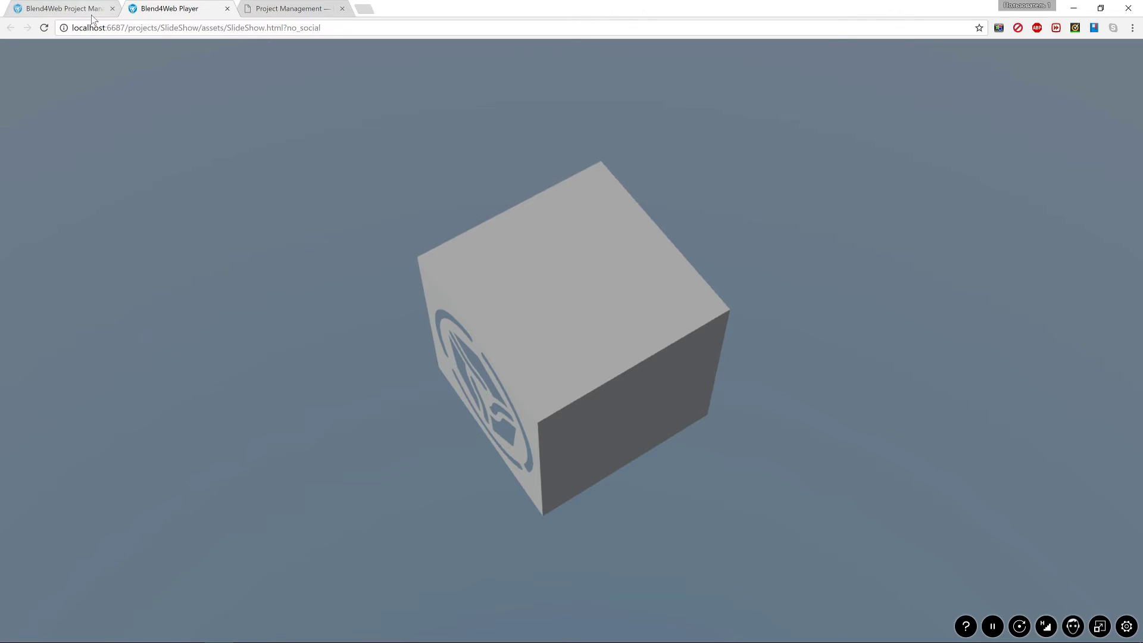
click(226, 9)
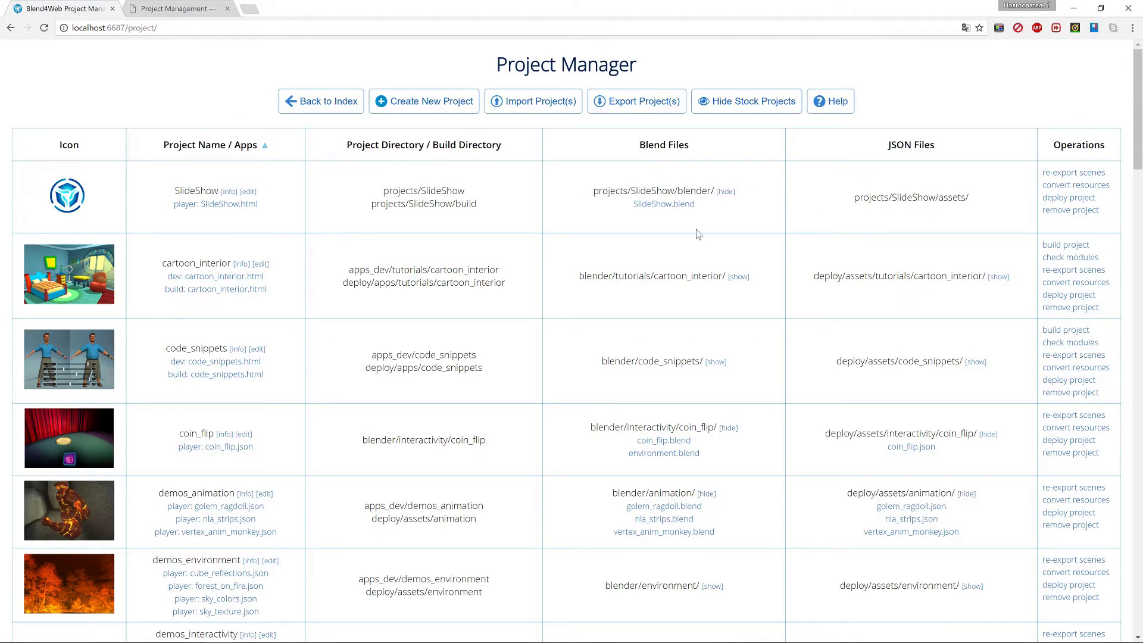
Open SlideShow.blend and align the camera to an orthographic front view.
click(673, 205)
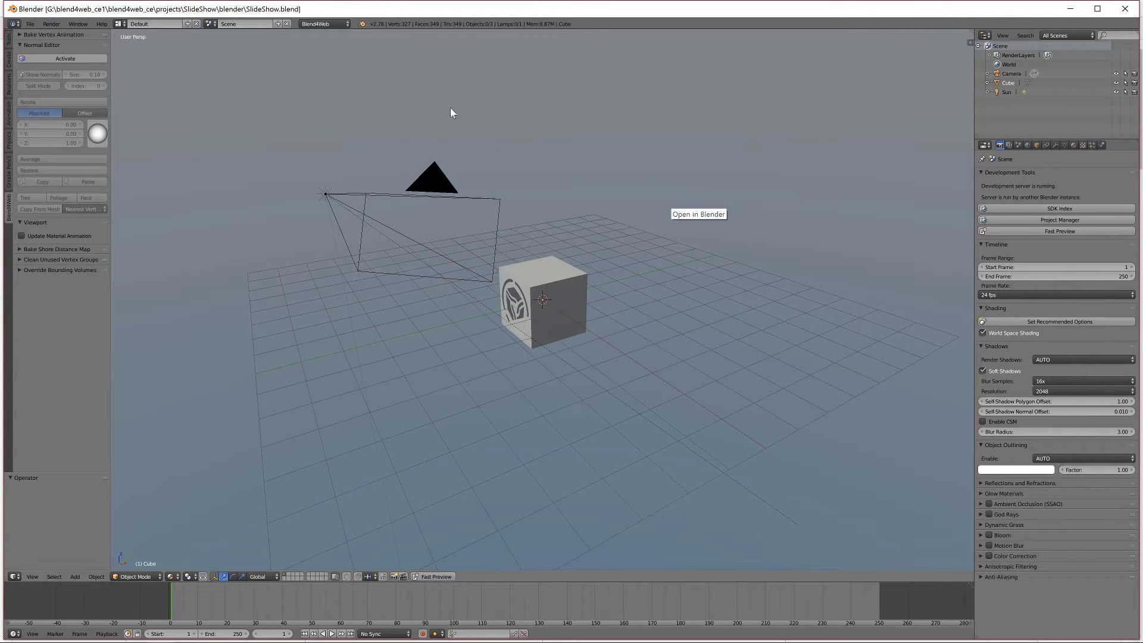
middle_drag(342, 114, 412, 115)
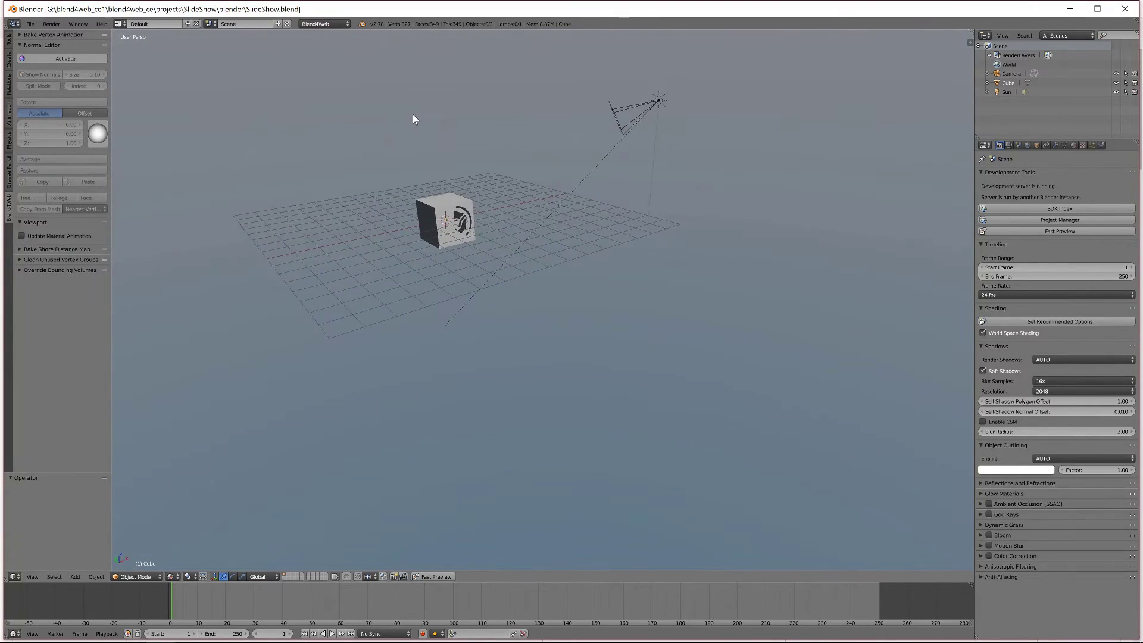
key(KP_1)
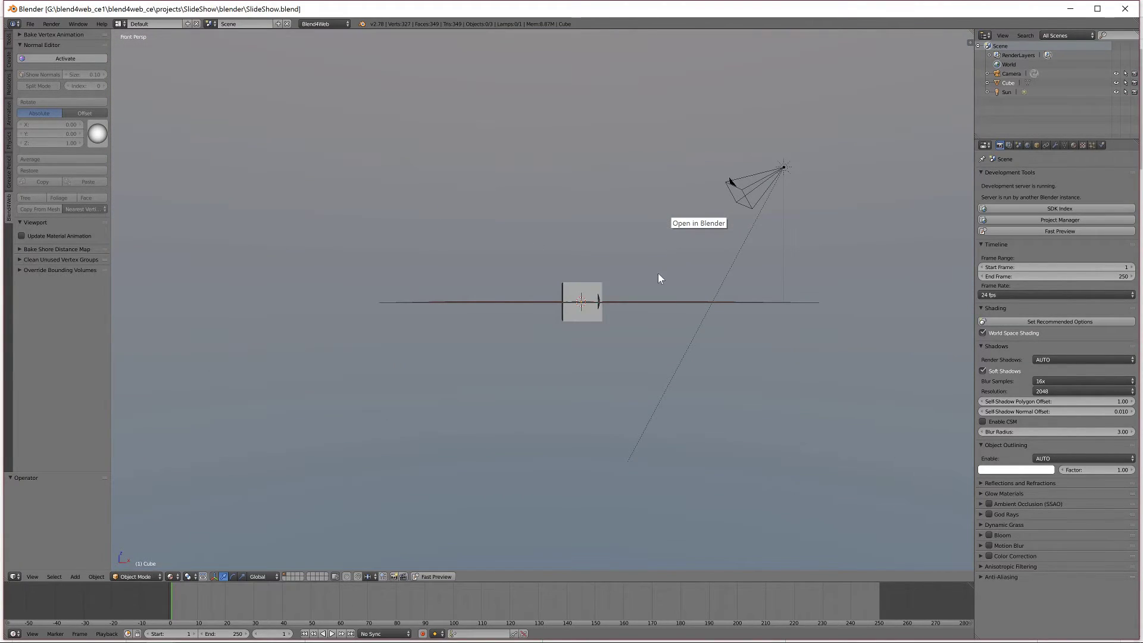
middle_drag(659, 275, 489, 310)
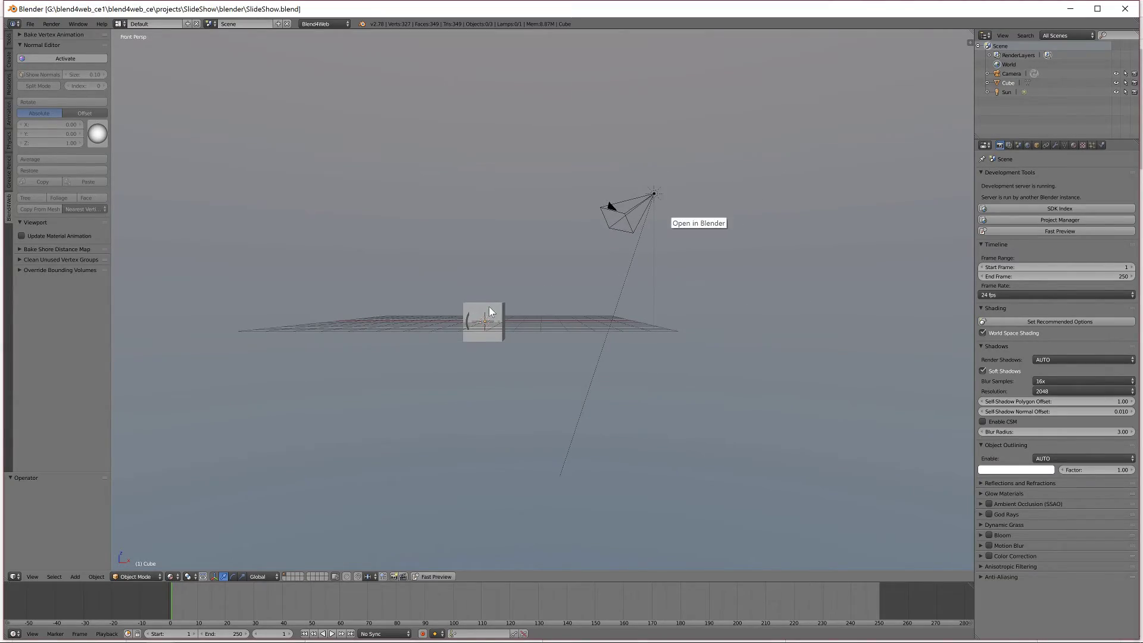
key(KP_5)
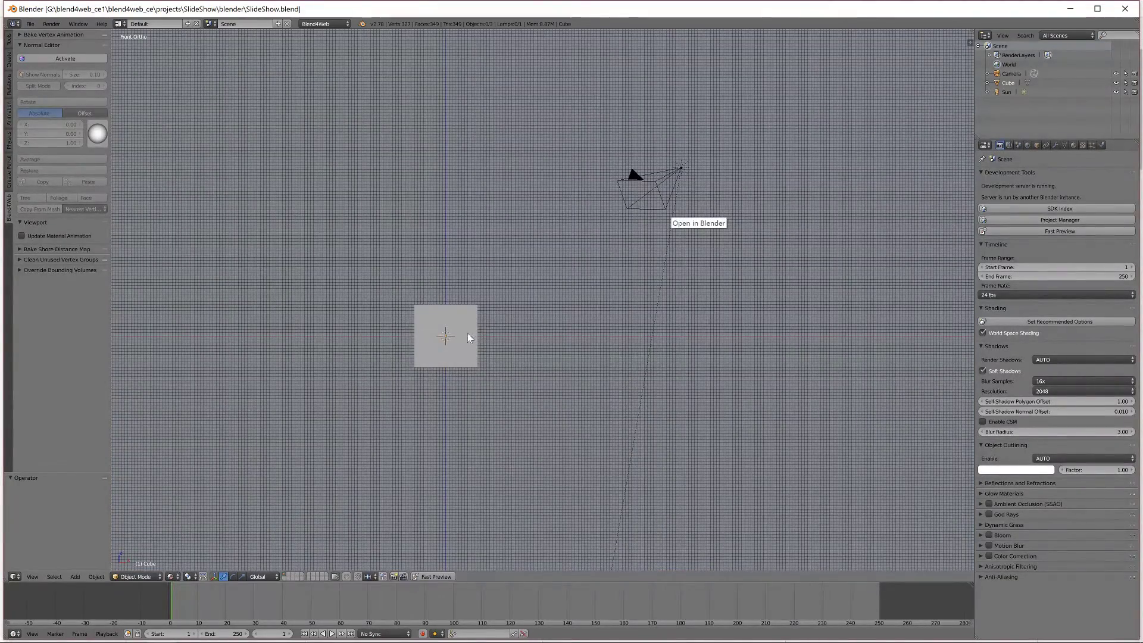
key(ctrl+alt+KP_0)
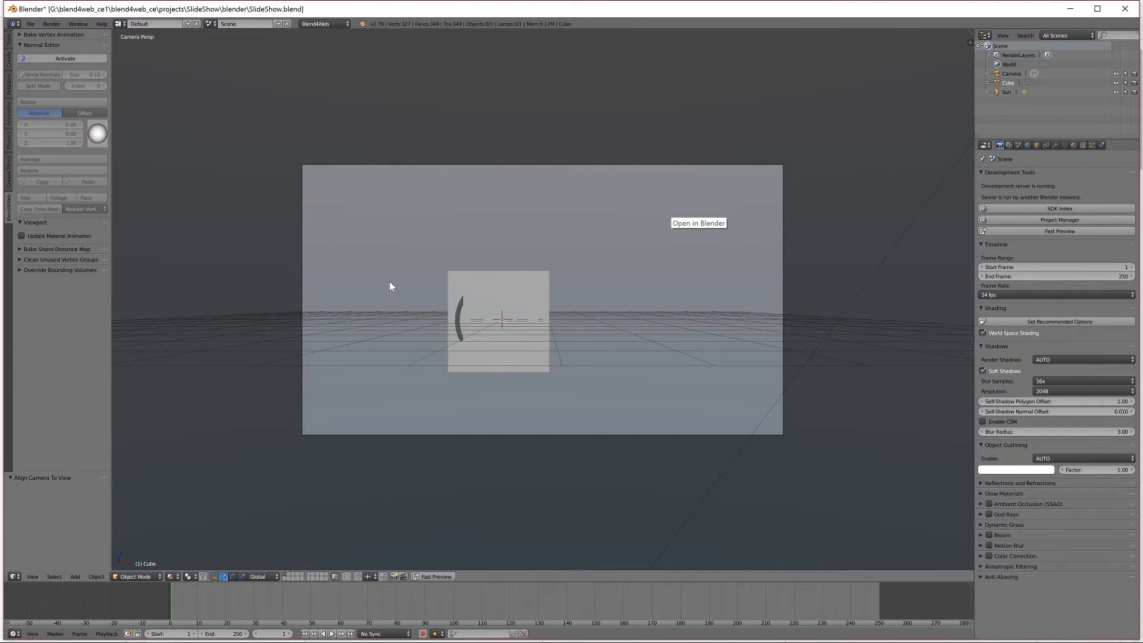
key(KP_0)
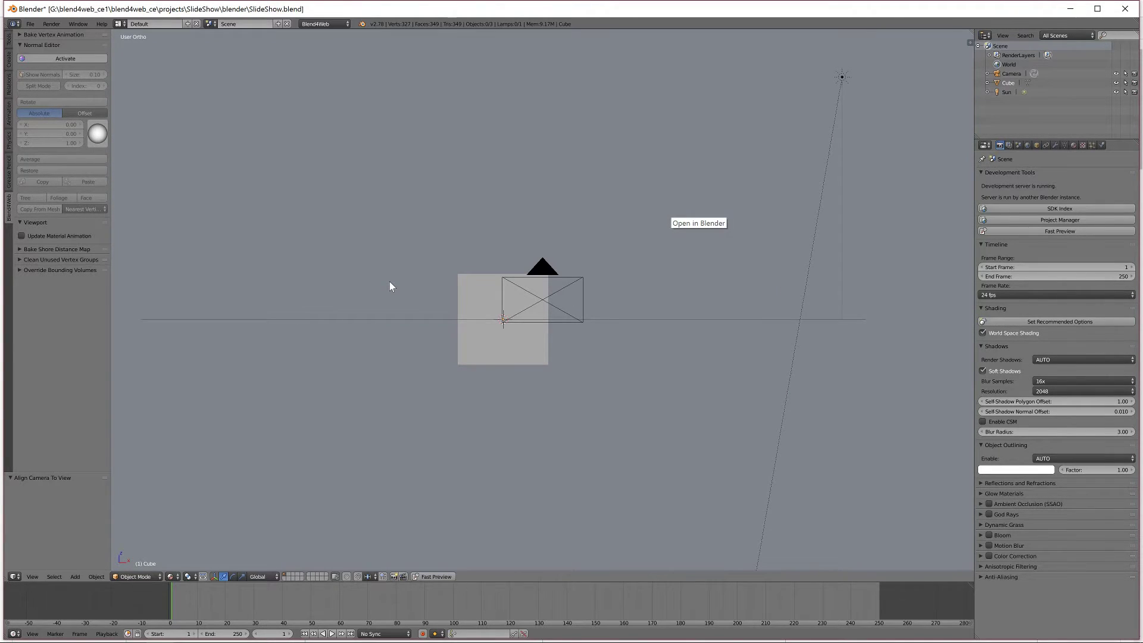
key(KP_0)
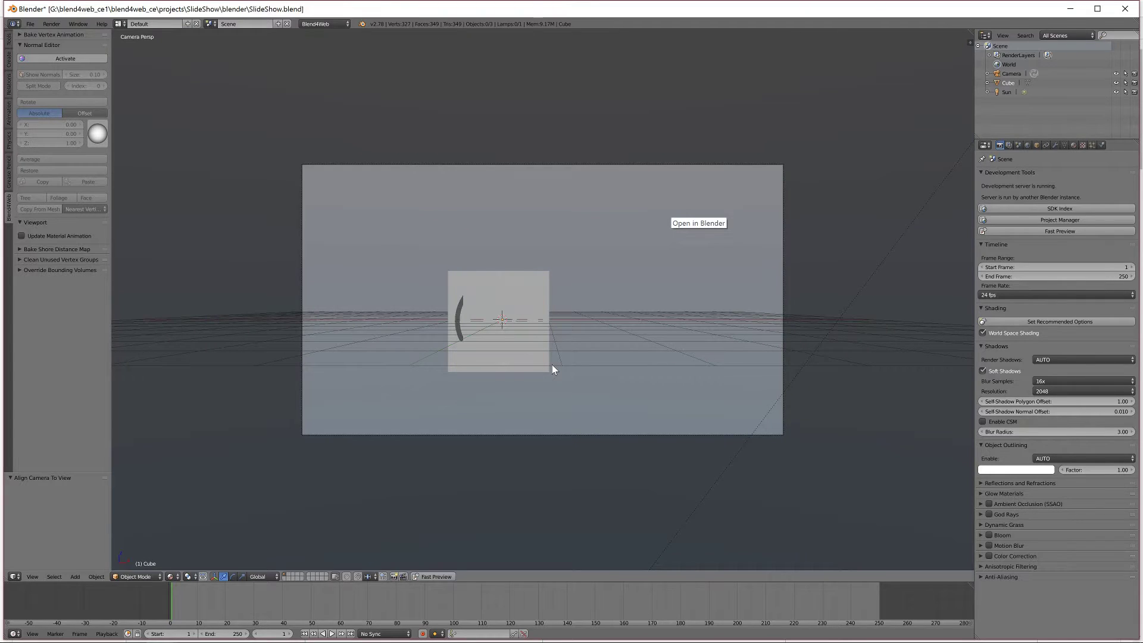
key(KP_0)
key(KP_0)
Shift the camera along X and Z so it frames the cube centrally.
right_click(731, 167)
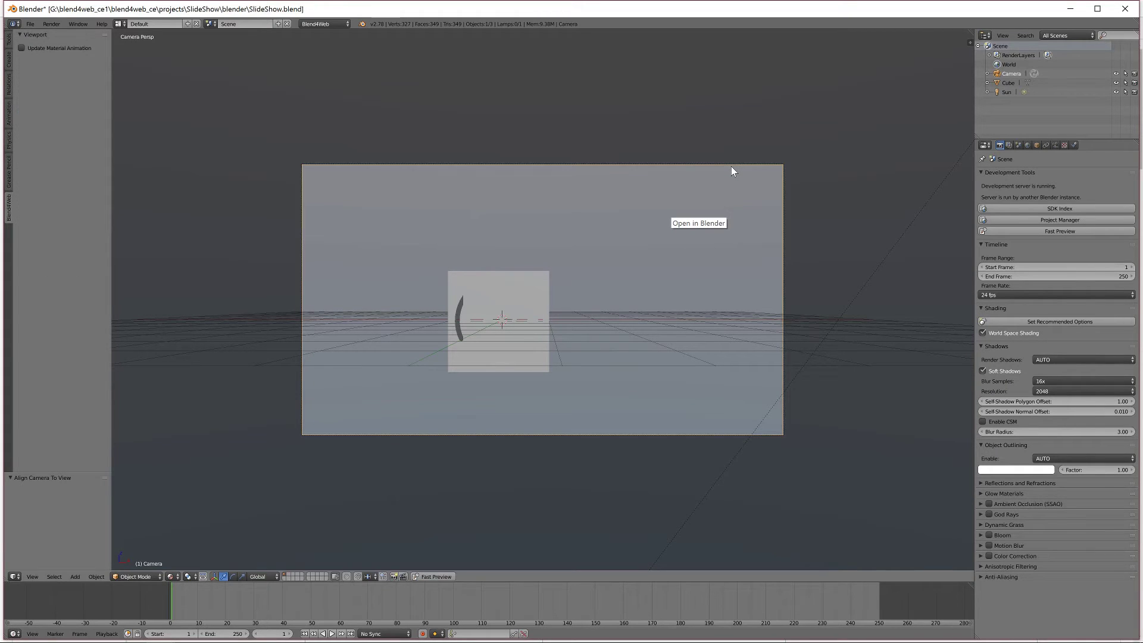
key(KP_0)
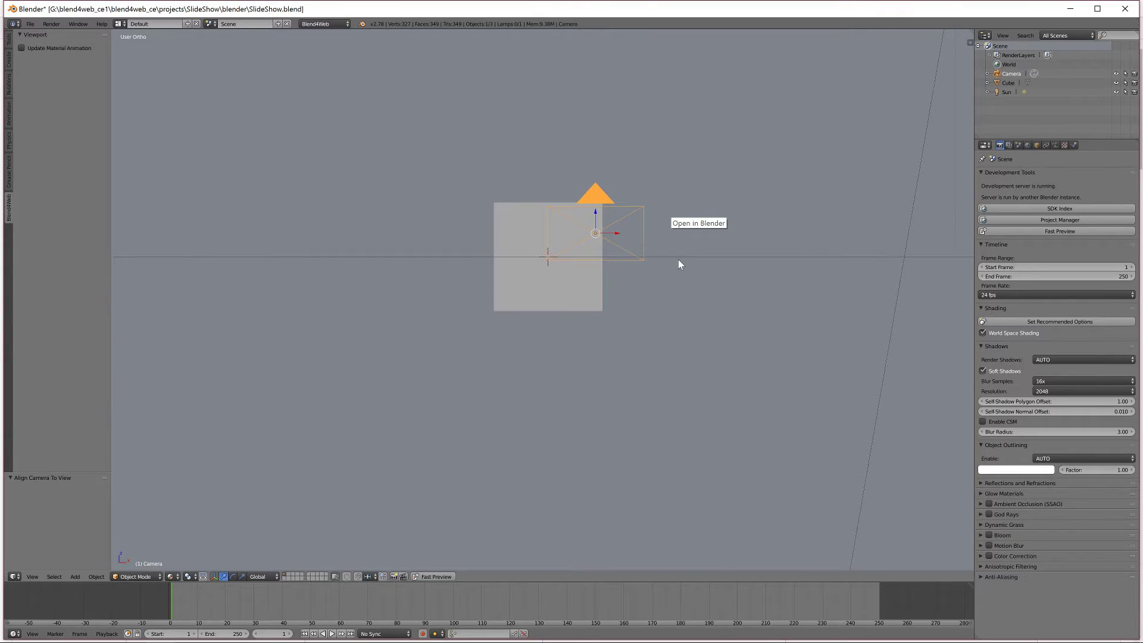
key(g)
key(x)
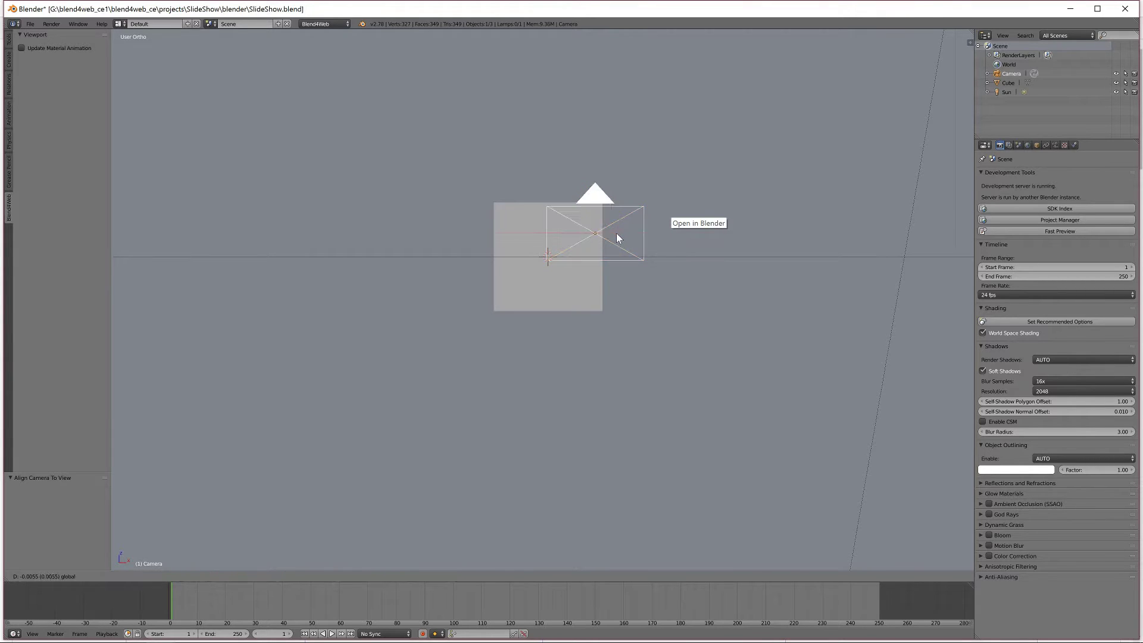
click(571, 234)
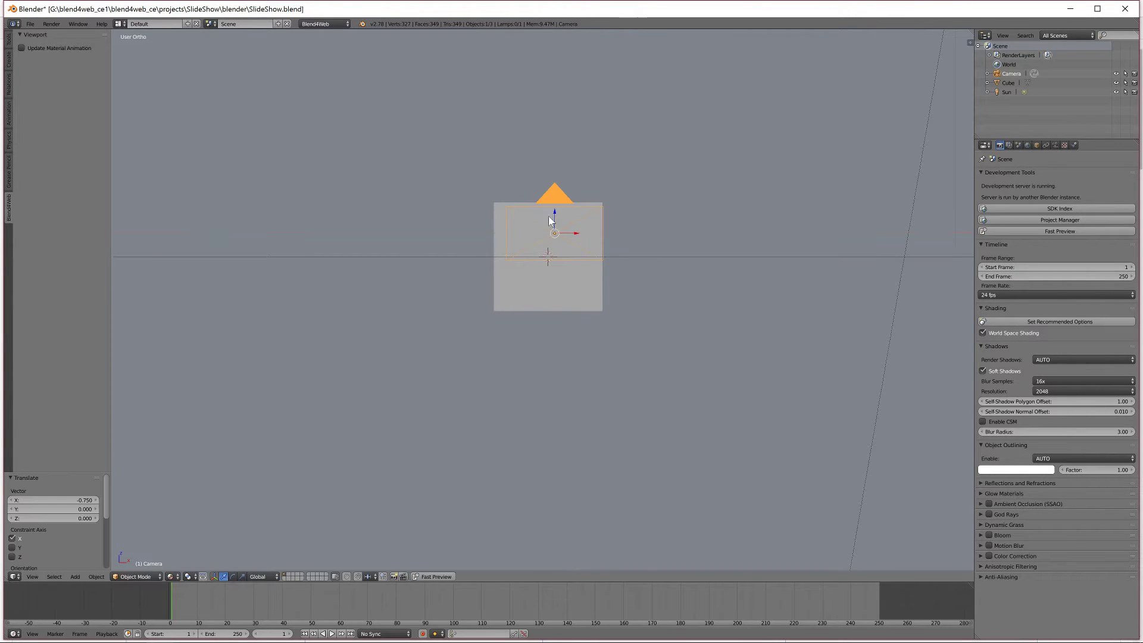
key(g)
key(z)
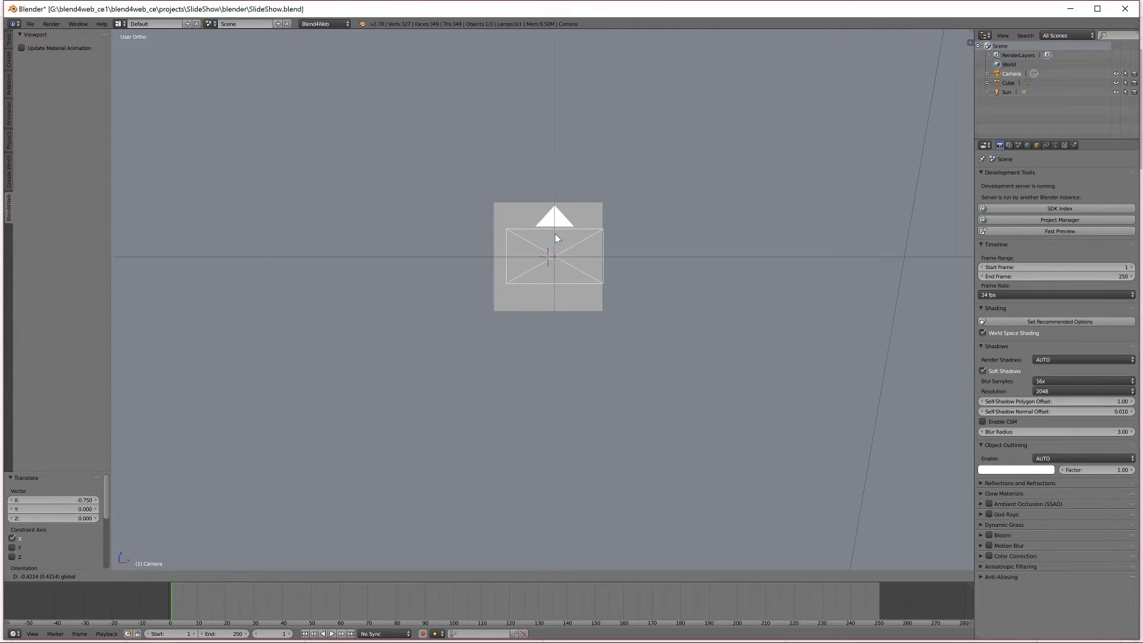
click(555, 234)
key(g)
key(x)
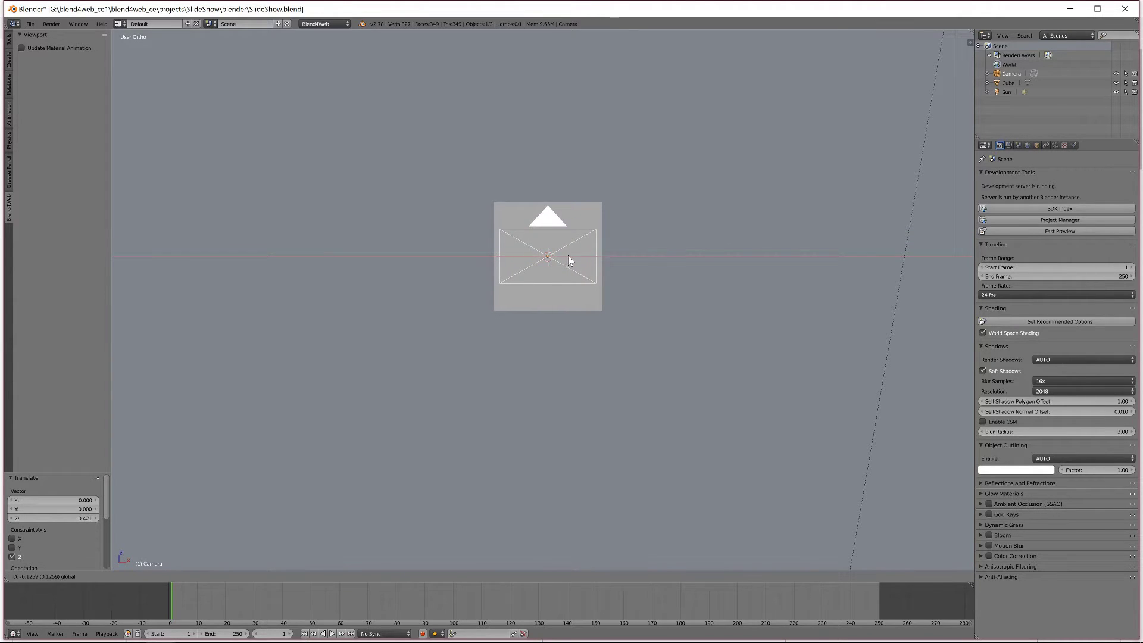
click(569, 257)
key(KP_0)
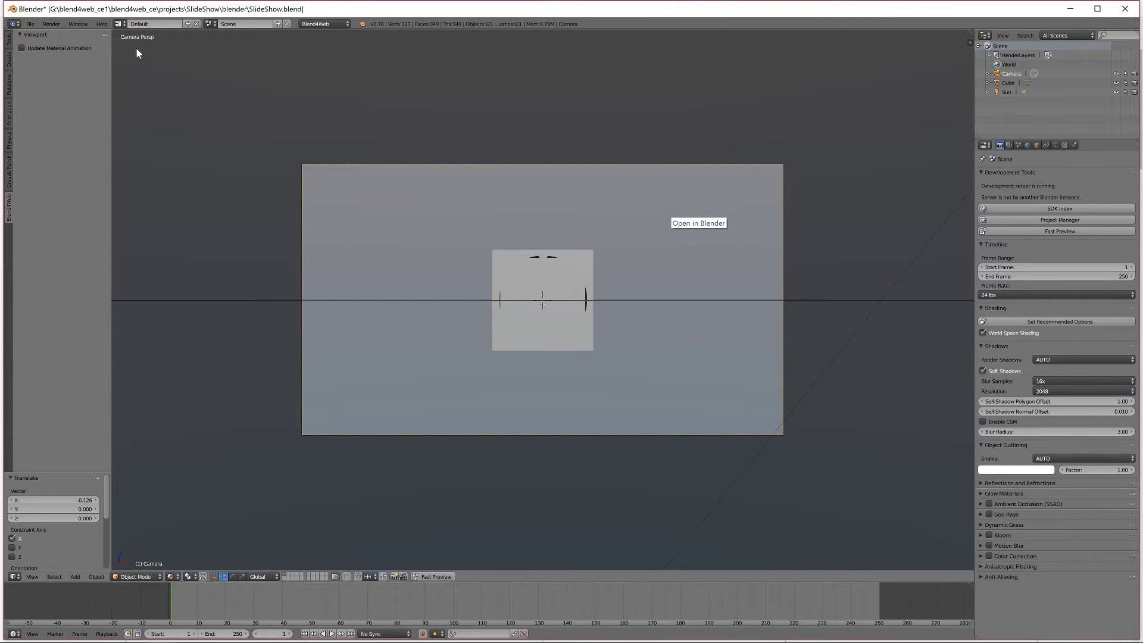
key(KP_0)
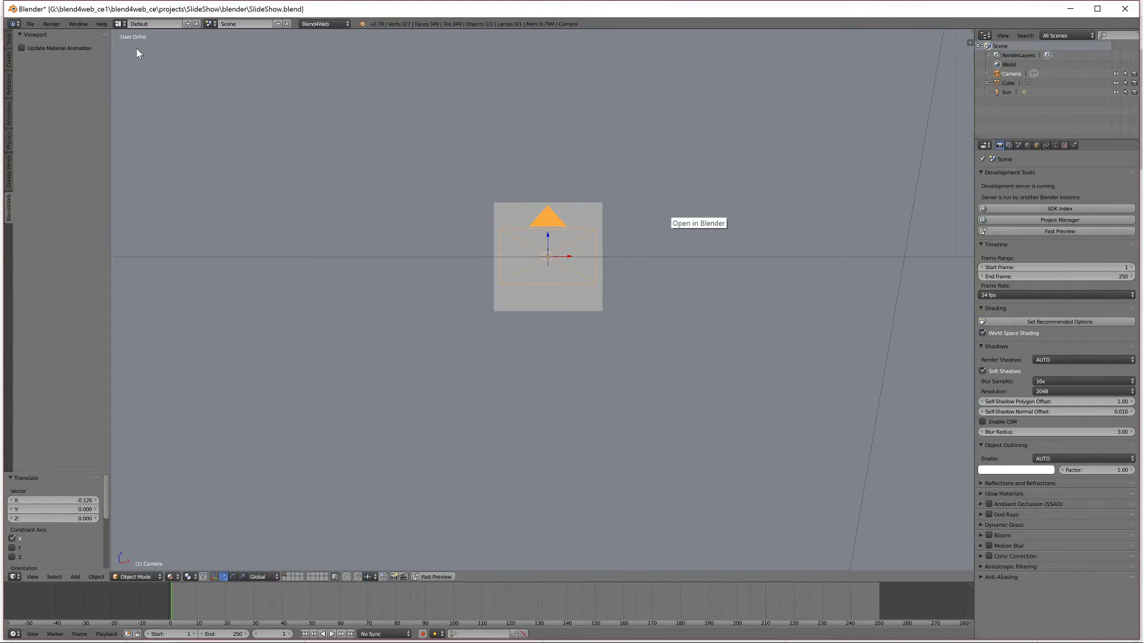
Delete the logo-textured starter cube.
right_click(588, 266)
middle_drag(589, 266, 540, 288)
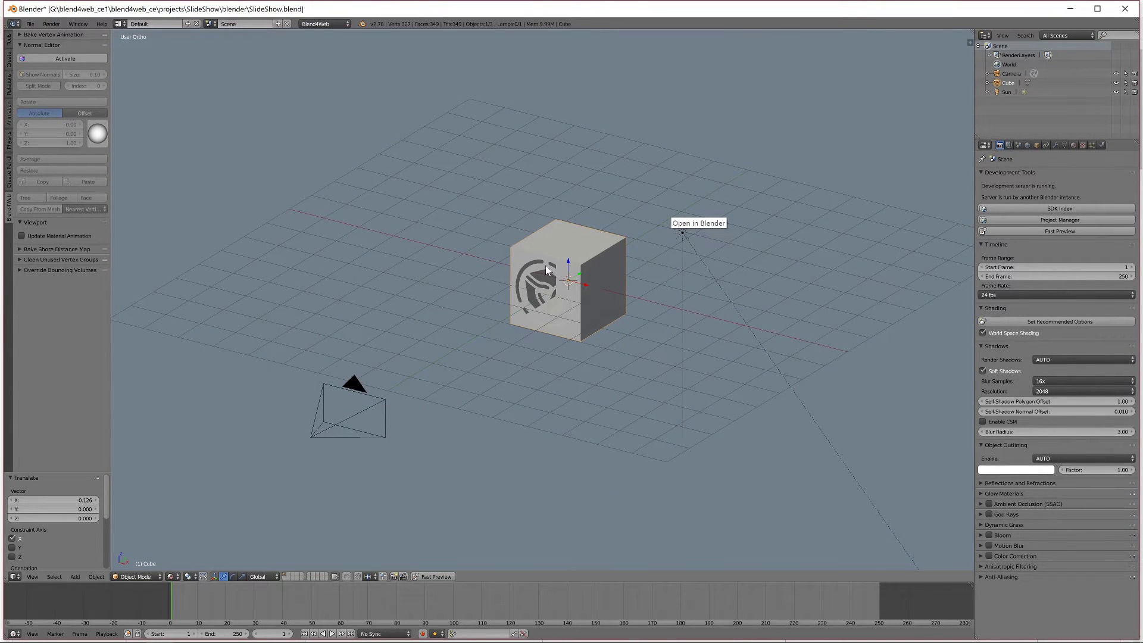
key(x)
click(546, 266)
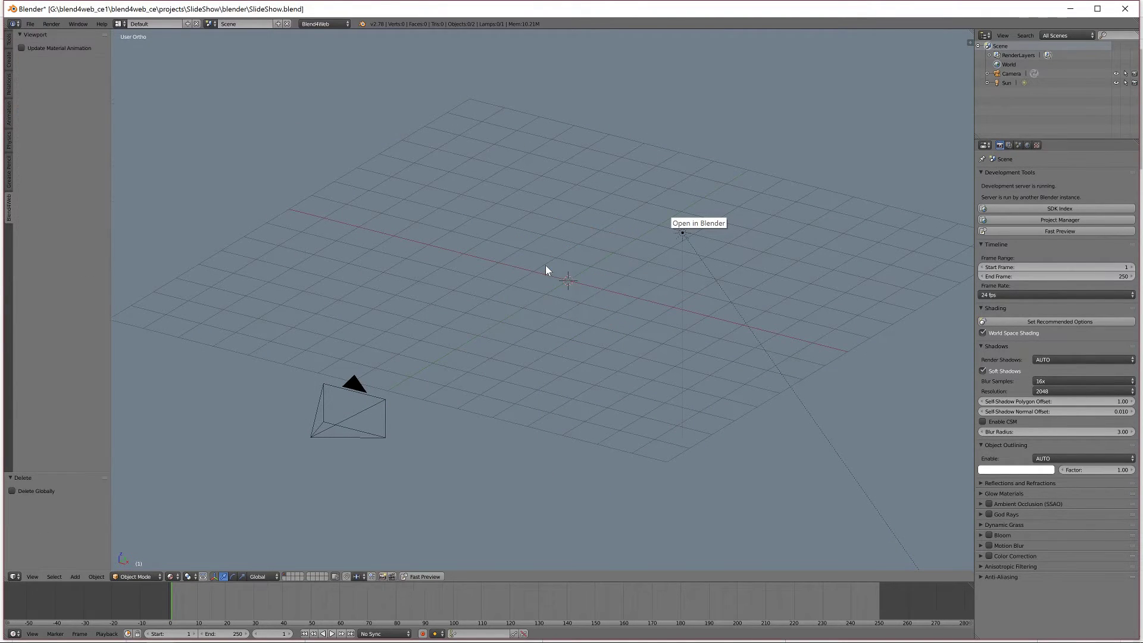
key(shift+a)
Add a plain new cube, then set the camera's lens to Orthographic and view through it.
mouse_move(546, 266)
click(583, 274)
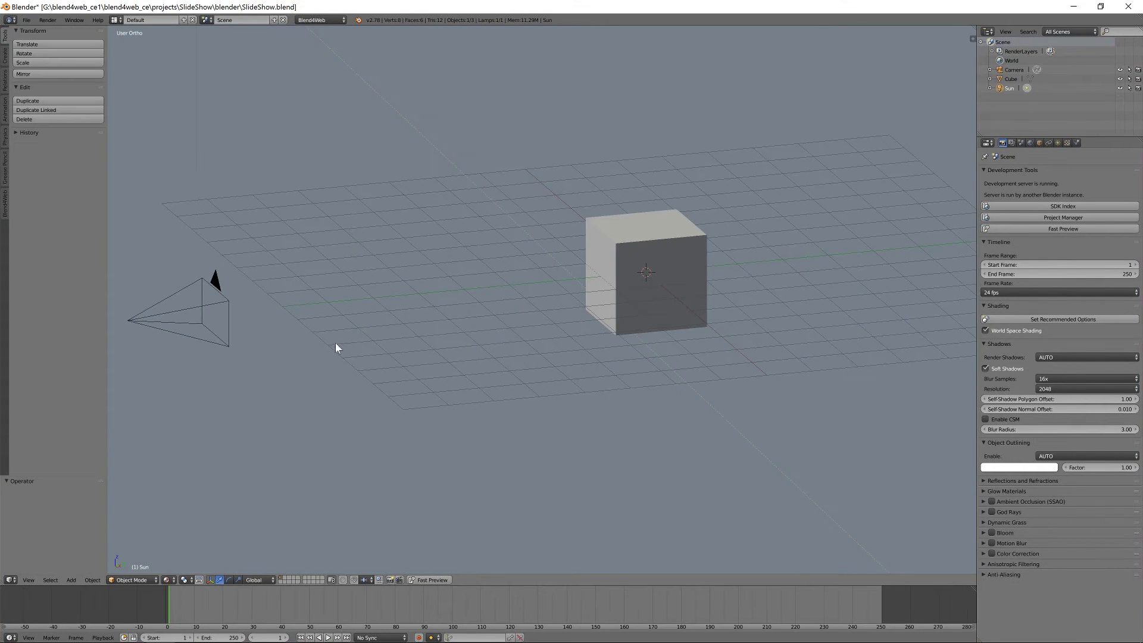
right_click(208, 306)
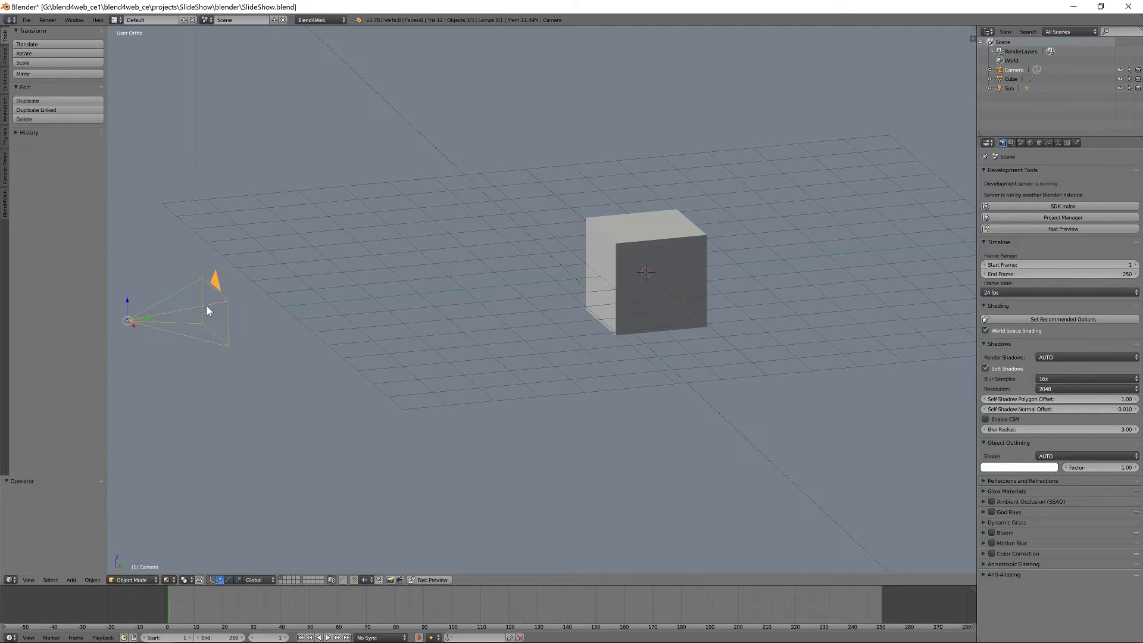
key(KP_0)
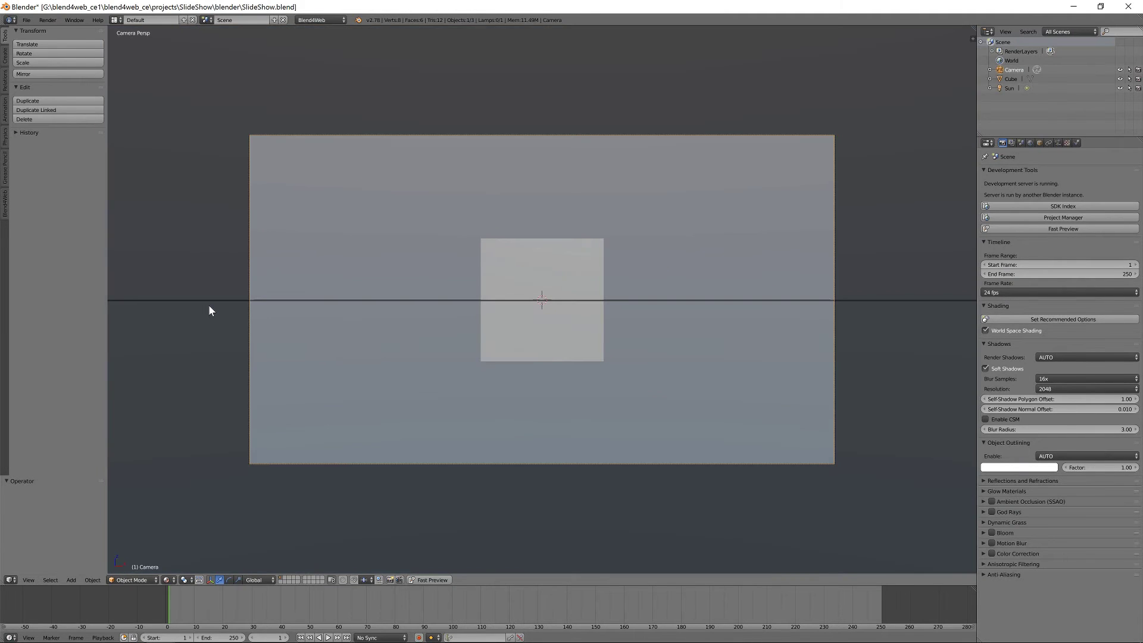
click(1058, 143)
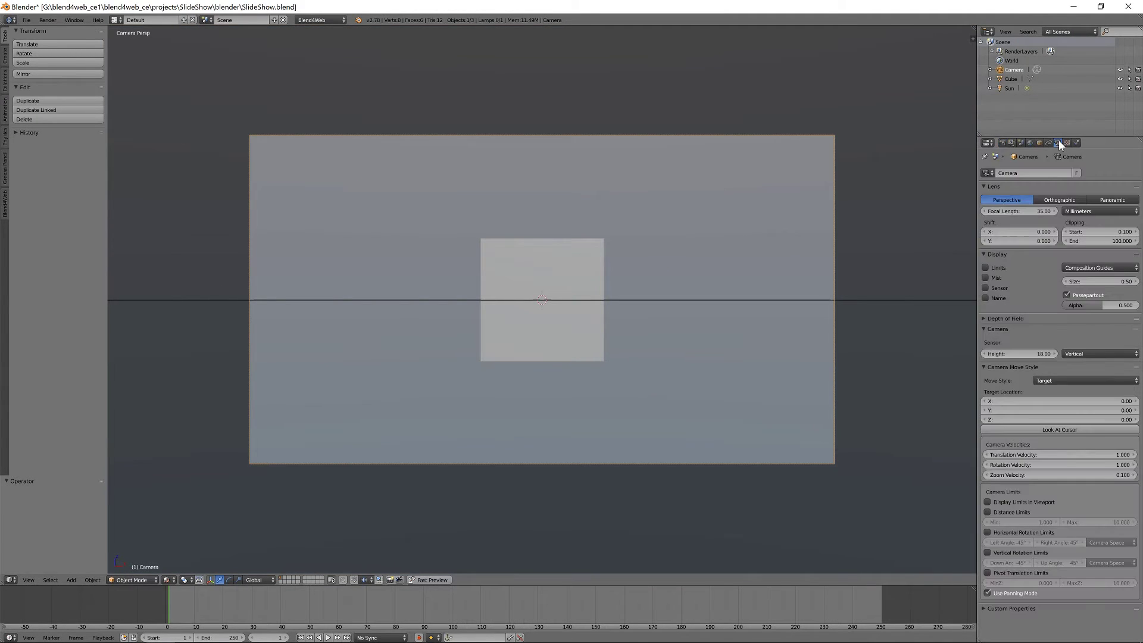
click(1056, 202)
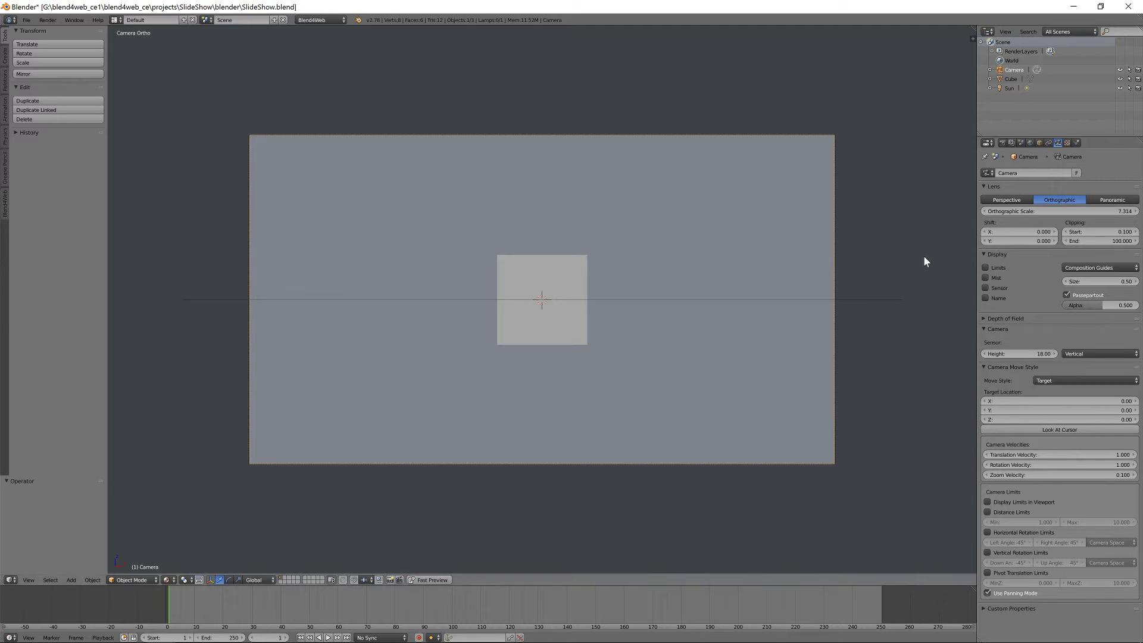
Turn on the camera's Limits display and drag Clipping End from 100 down to 25.700.
key(n)
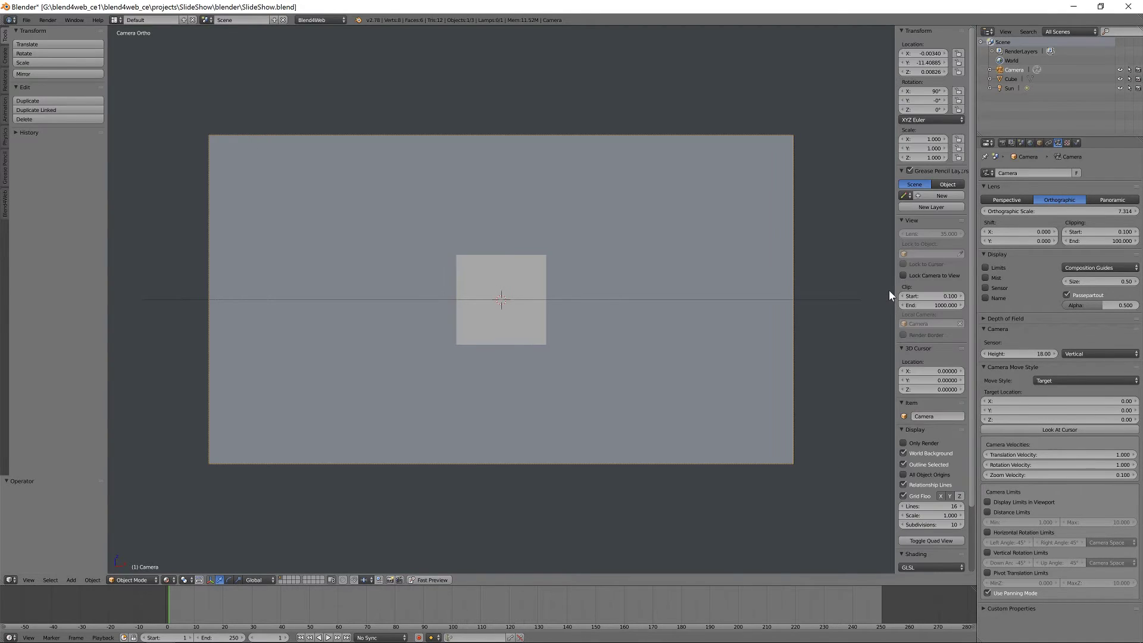
middle_drag(762, 325, 702, 345)
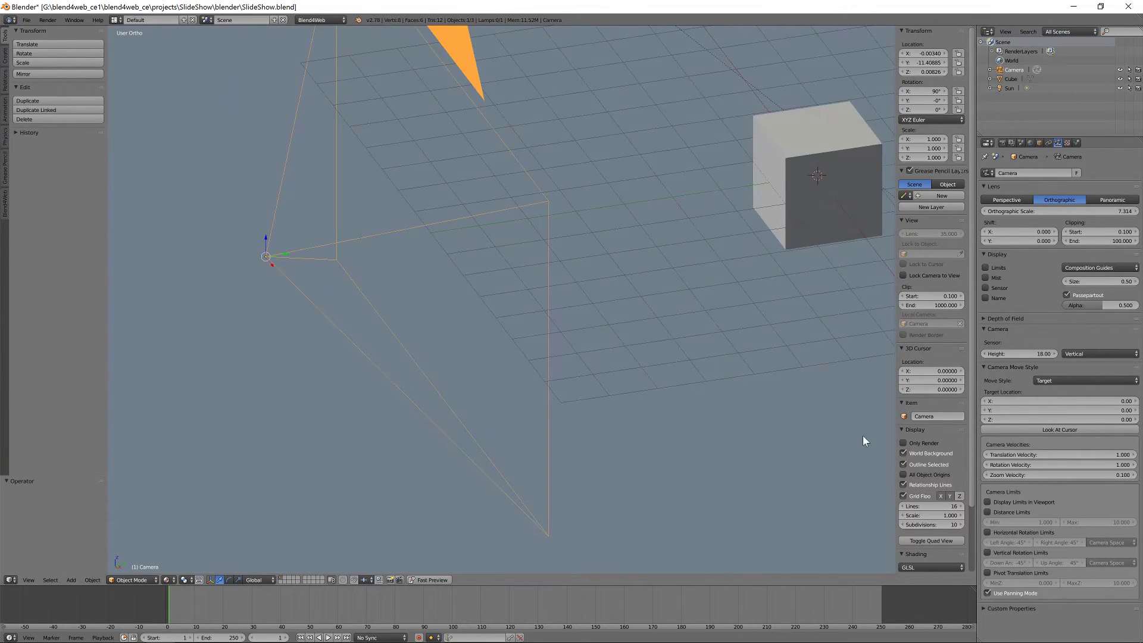
scroll(930, 470, down, 3)
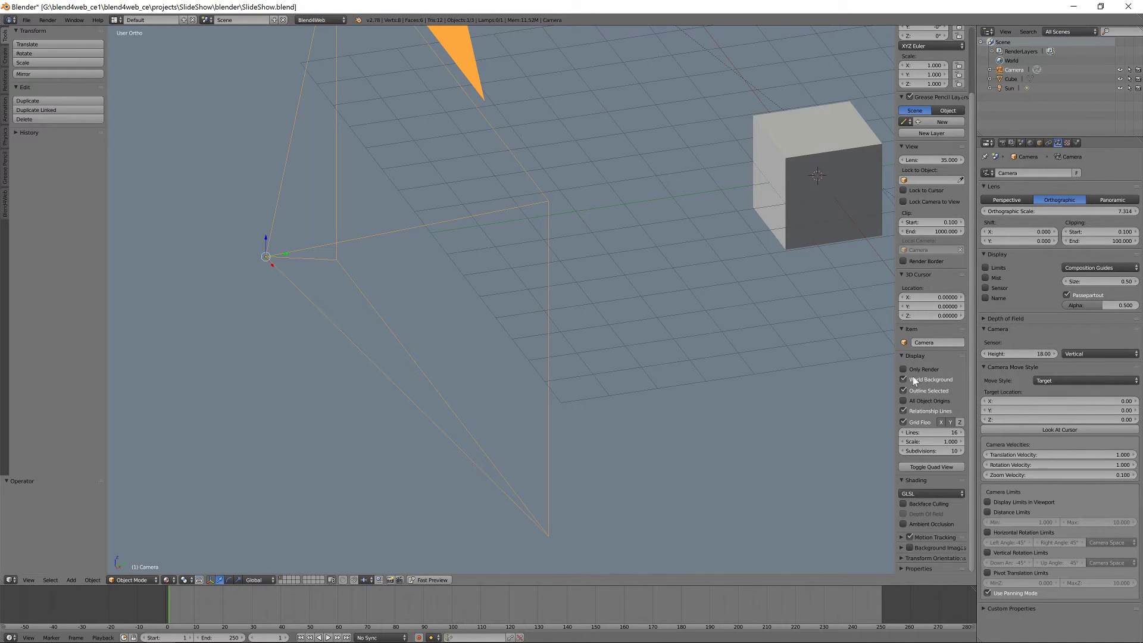
drag(897, 342, 852, 339)
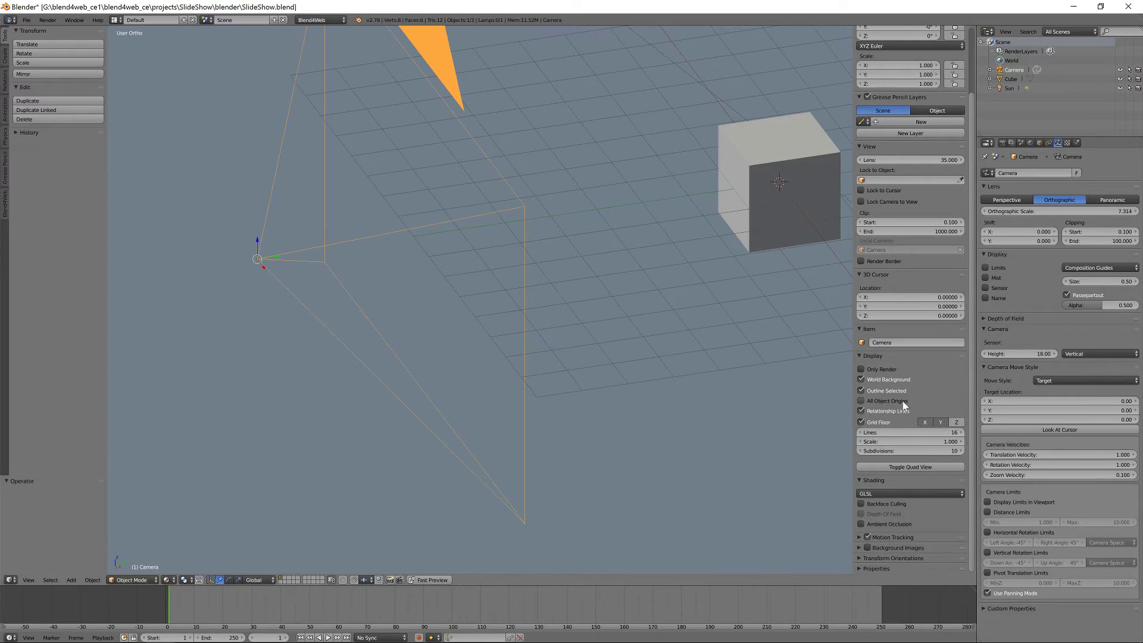
click(985, 268)
scroll(793, 314, down, 10)
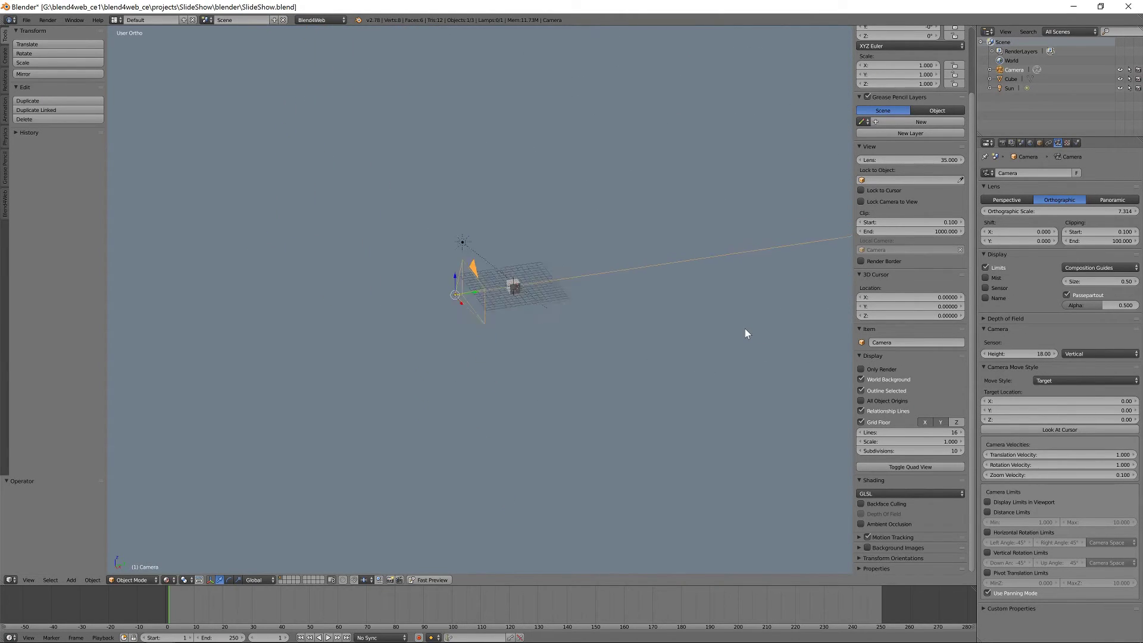
scroll(645, 350, up, 2)
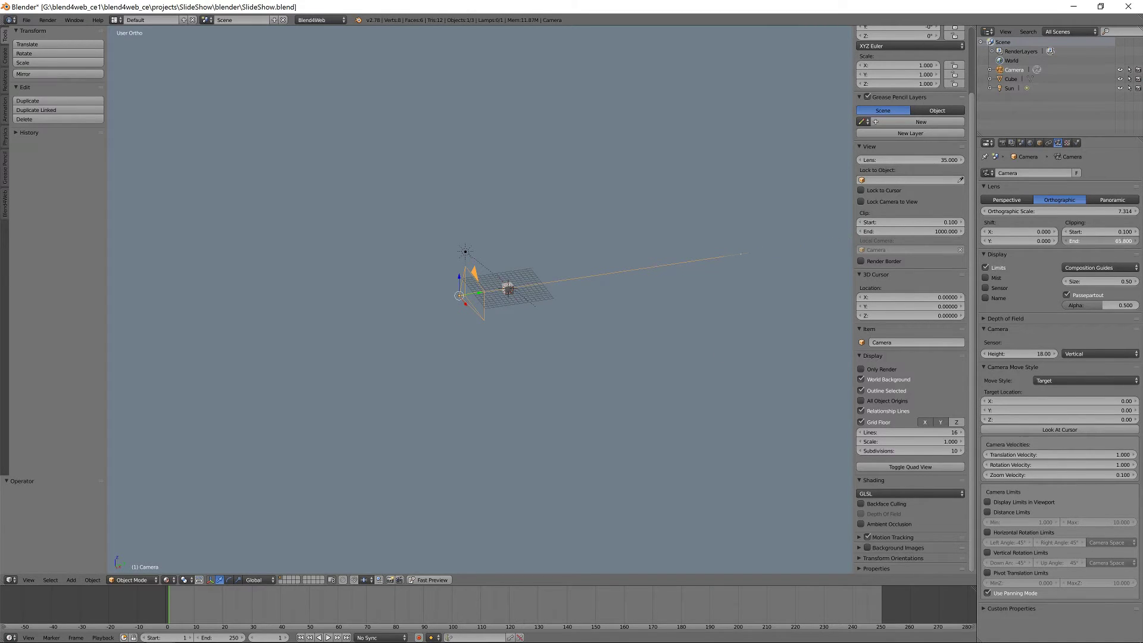
drag(1102, 241, 1090, 241)
key(KP_0)
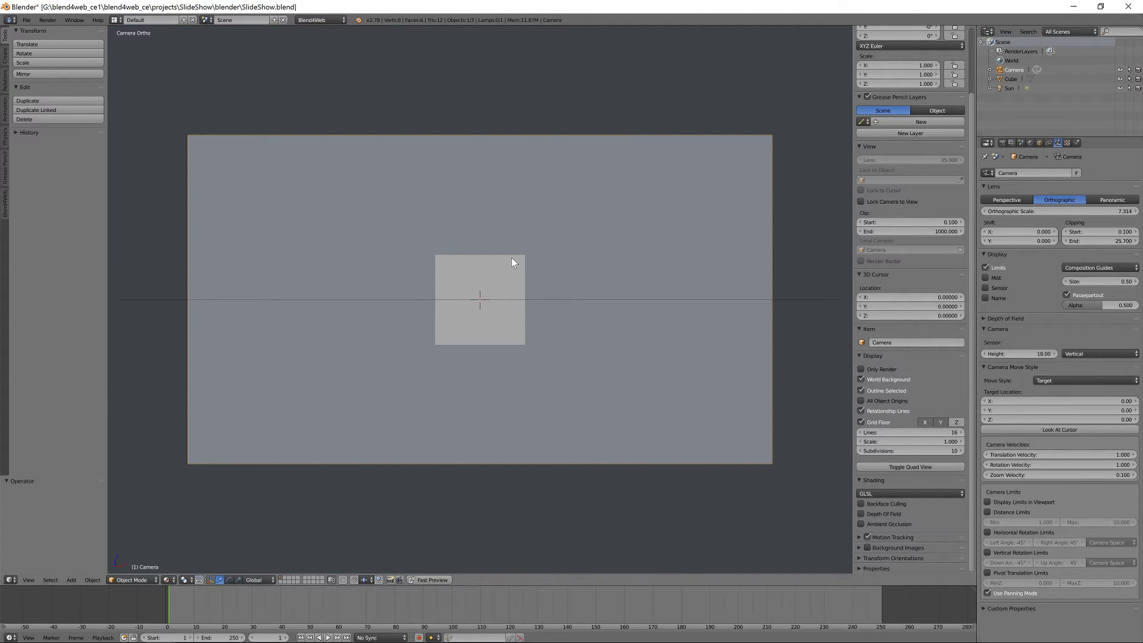
middle_drag(499, 262, 493, 306)
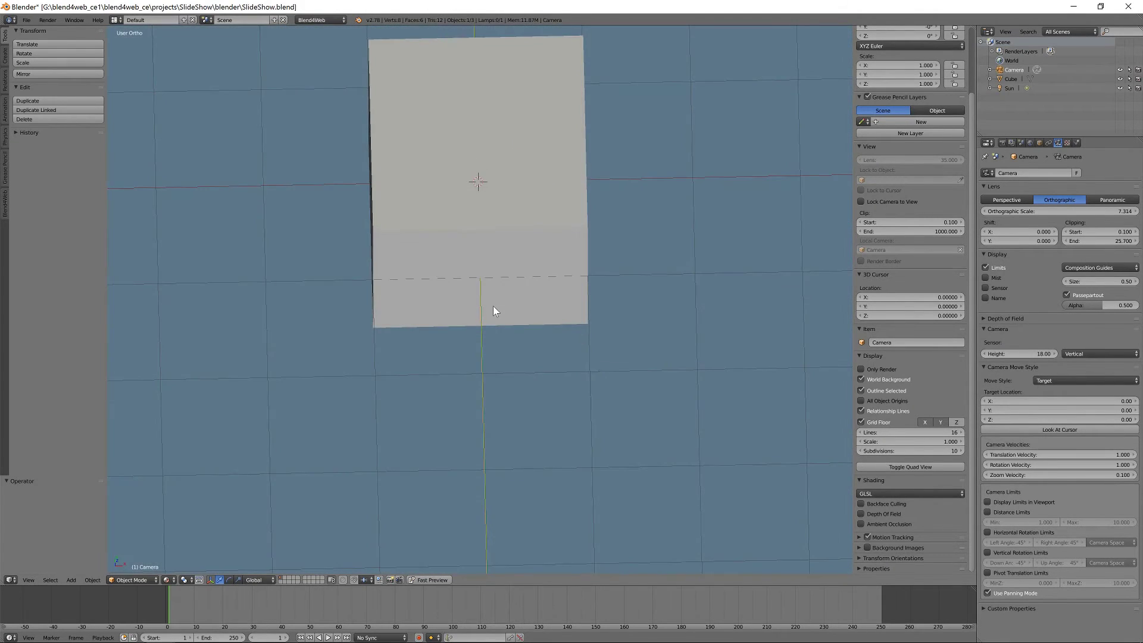
From Top view, snap the 3D cursor to the selected camera (Y about -11.407).
scroll(493, 306, down, 5)
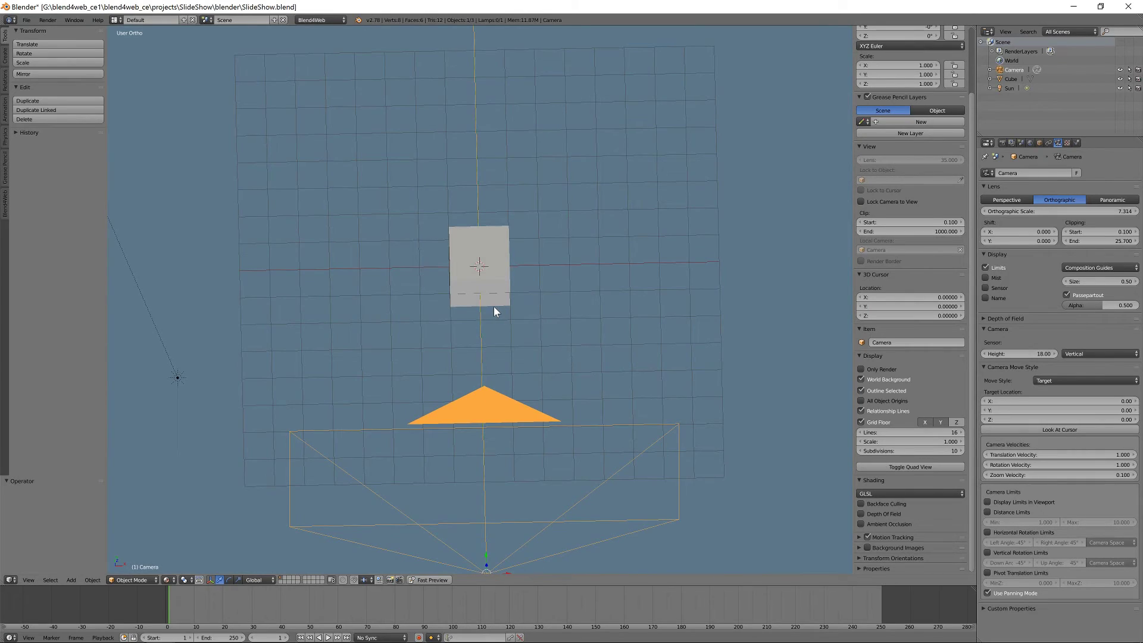
key(KP_7)
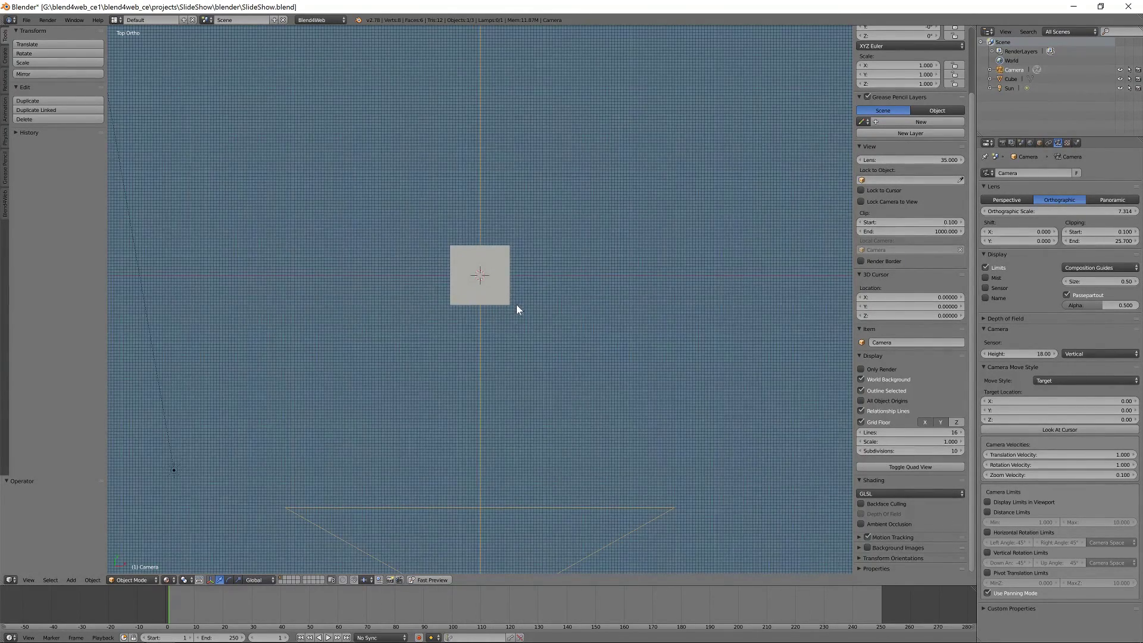
scroll(516, 305, down, 5)
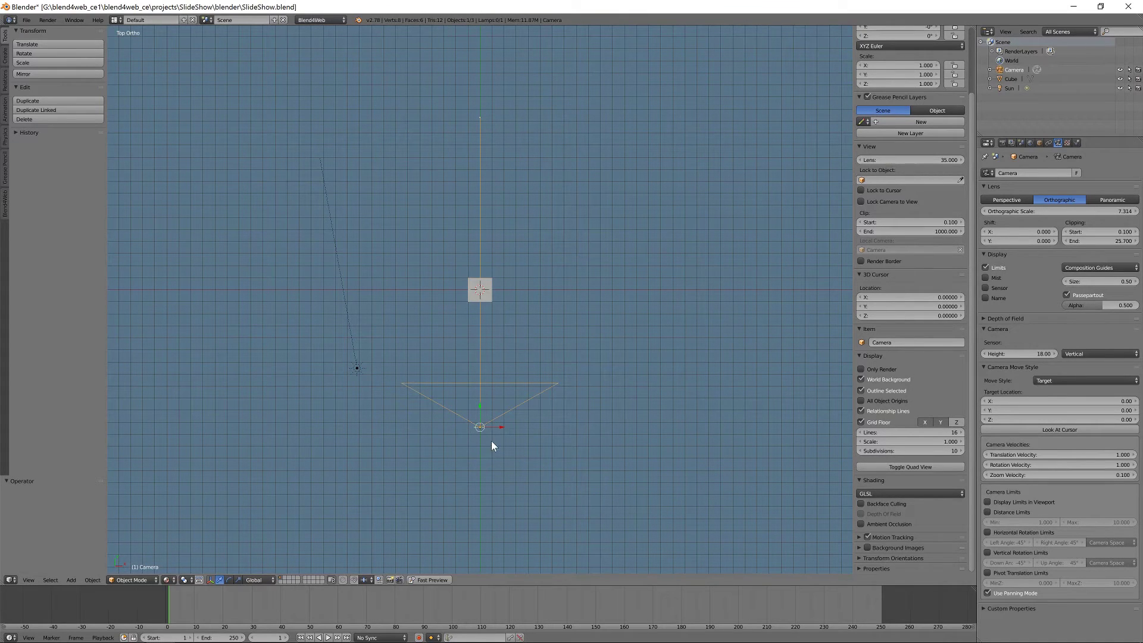
key(shift+s)
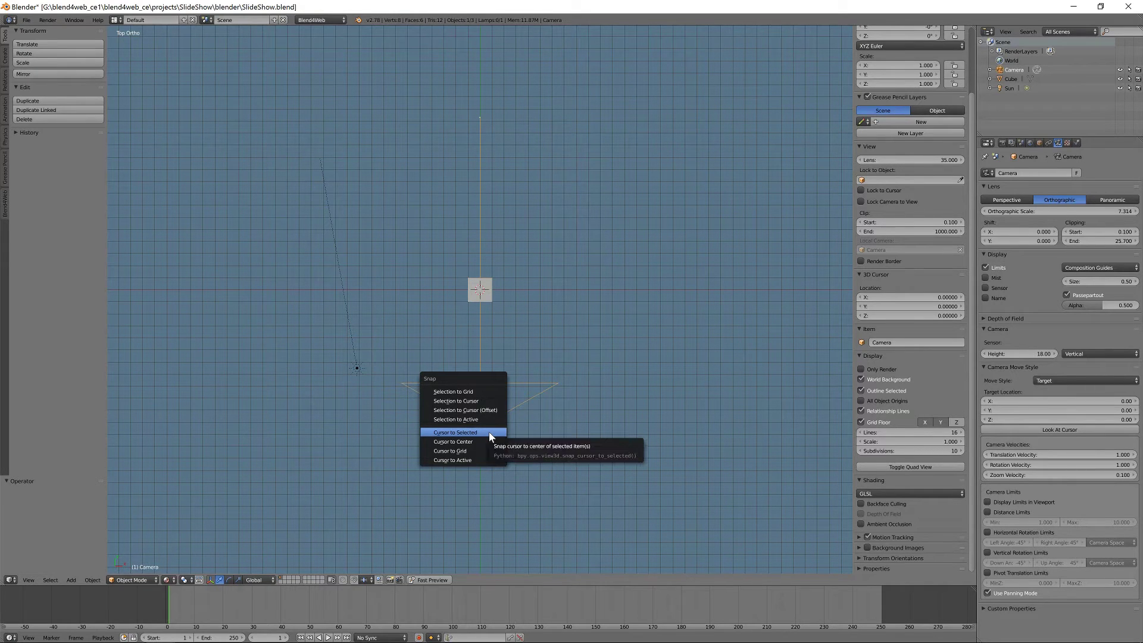
click(490, 437)
Add a UV sphere at the 3D cursor on the camera's spot and select the cube.
key(shift+a)
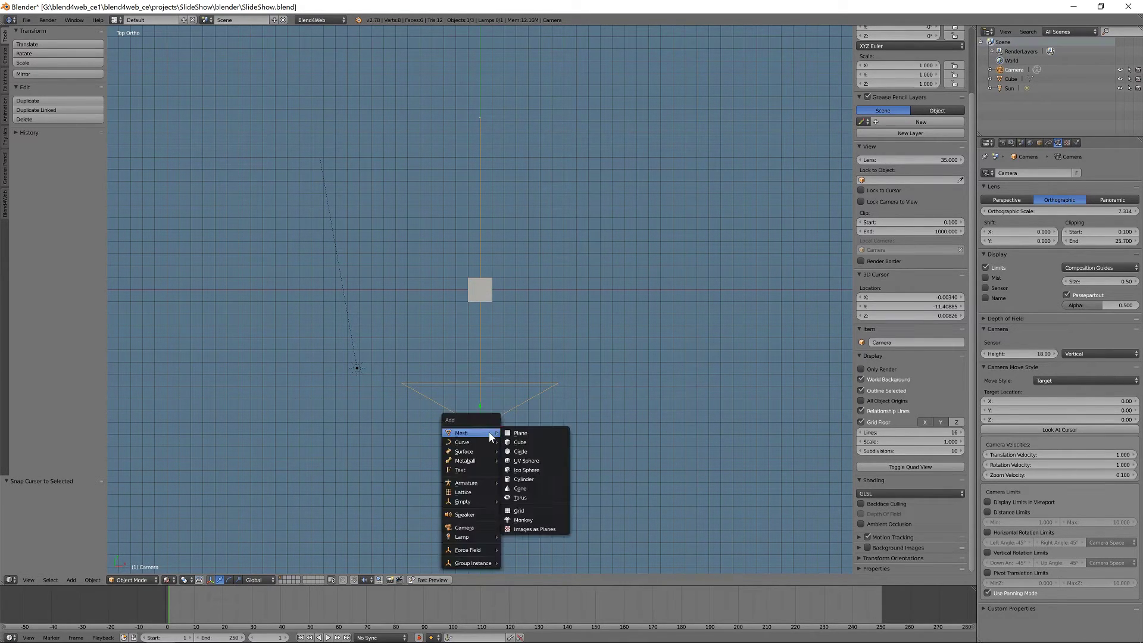
click(539, 463)
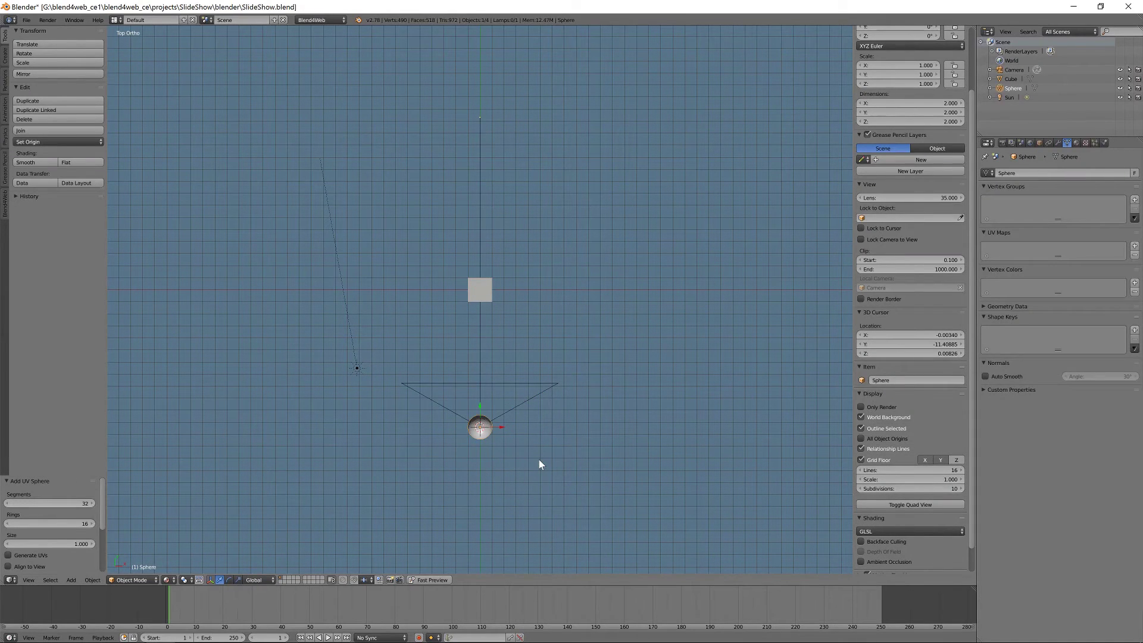
right_click(485, 291)
Center the cursor, move the cube onto it, and add a second UV sphere, Sphere.001, there.
key(shift+s)
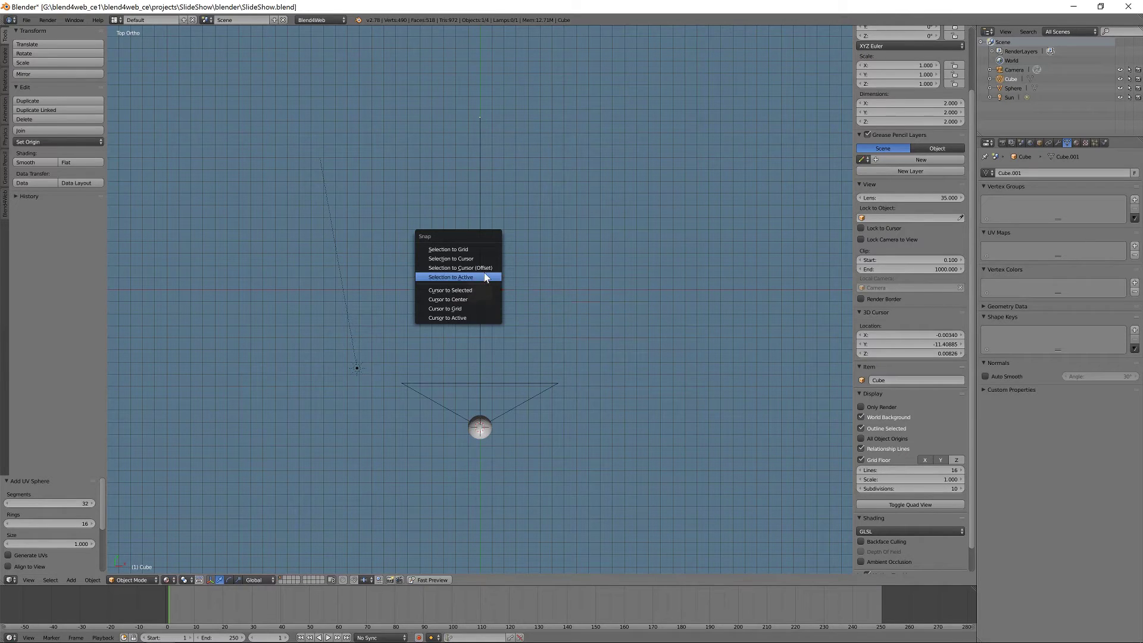
click(479, 299)
key(shift+s)
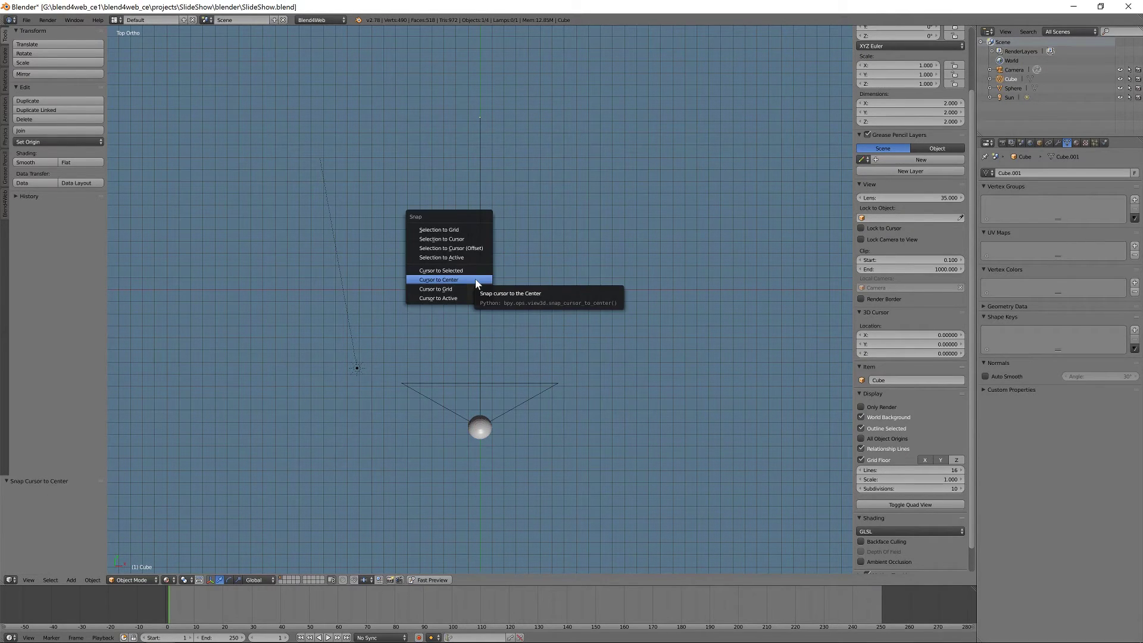
click(481, 248)
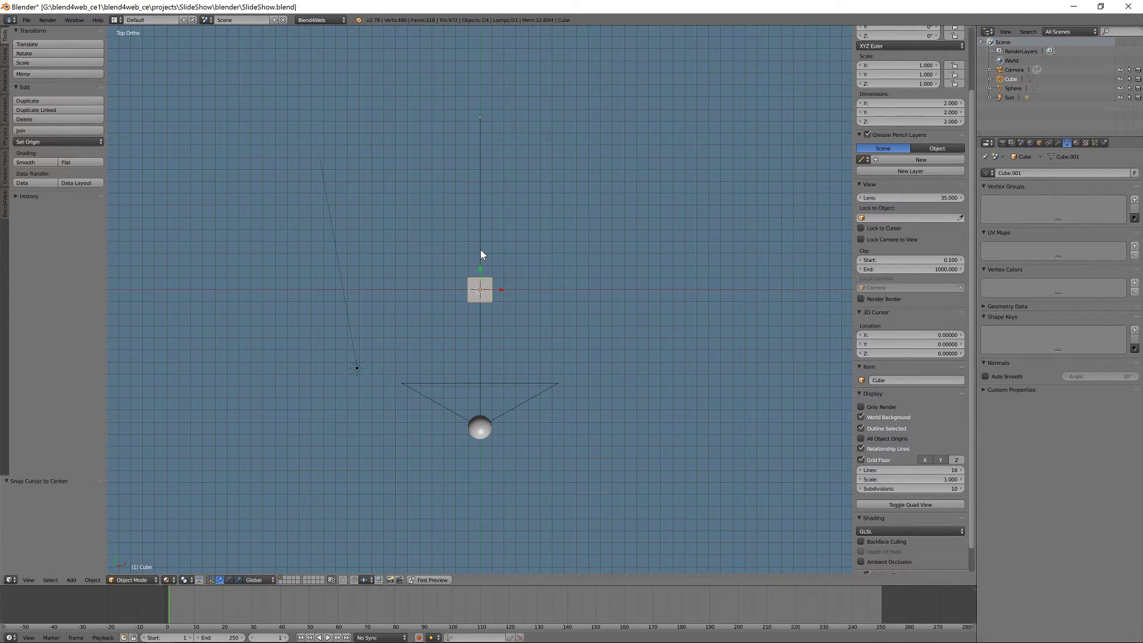
key(shift+a)
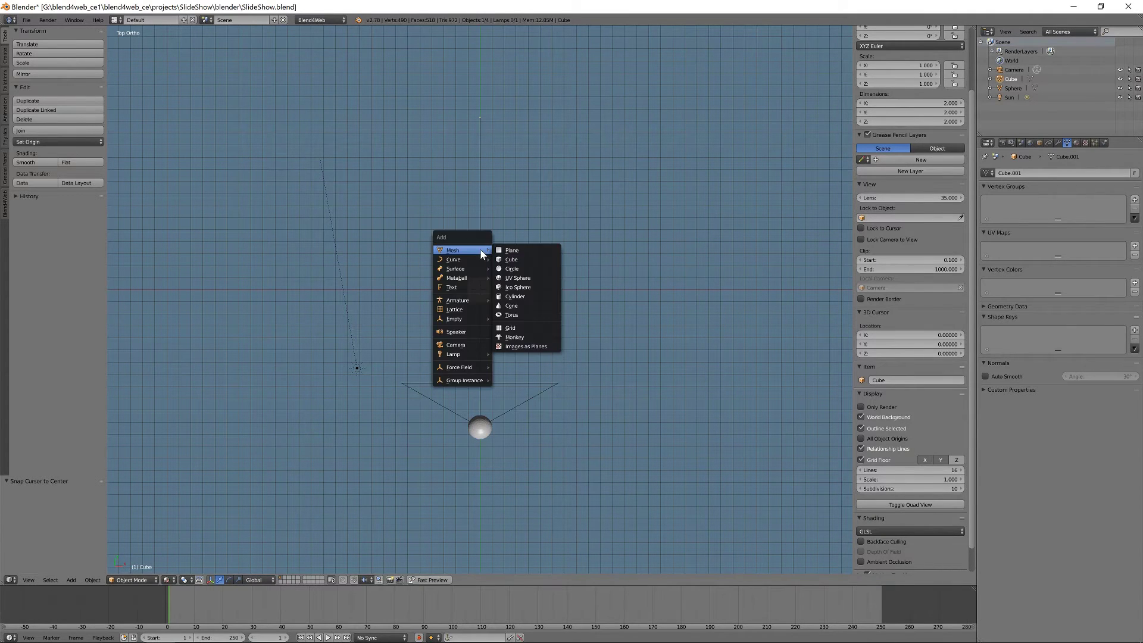
click(527, 278)
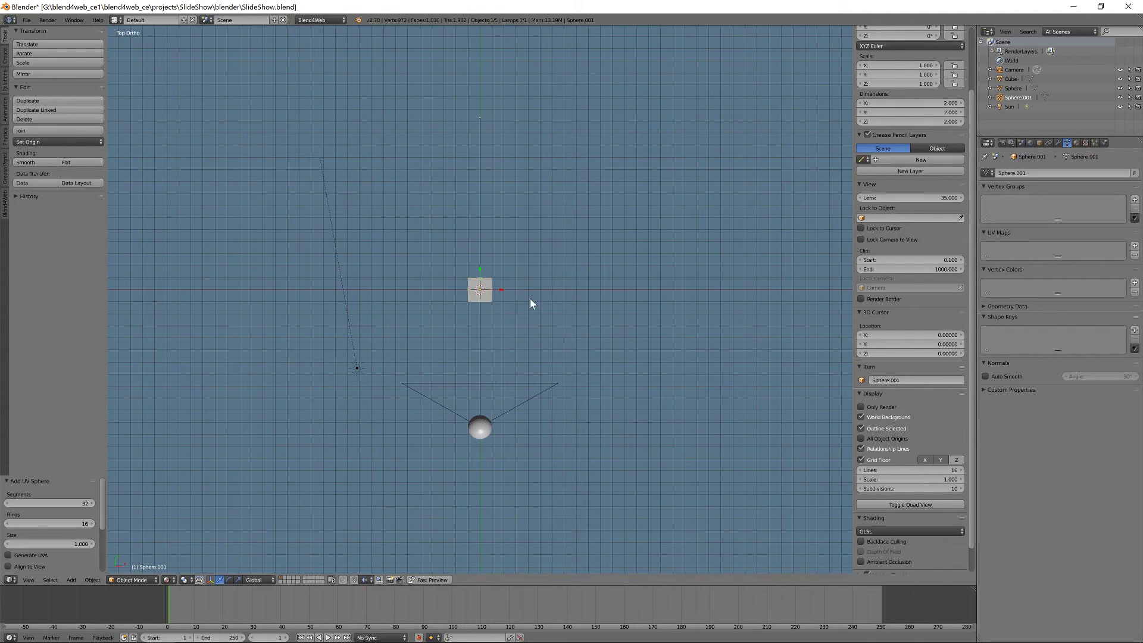
right_click(472, 285)
Delete the default cube, then check the camera view and return to top view.
key(x)
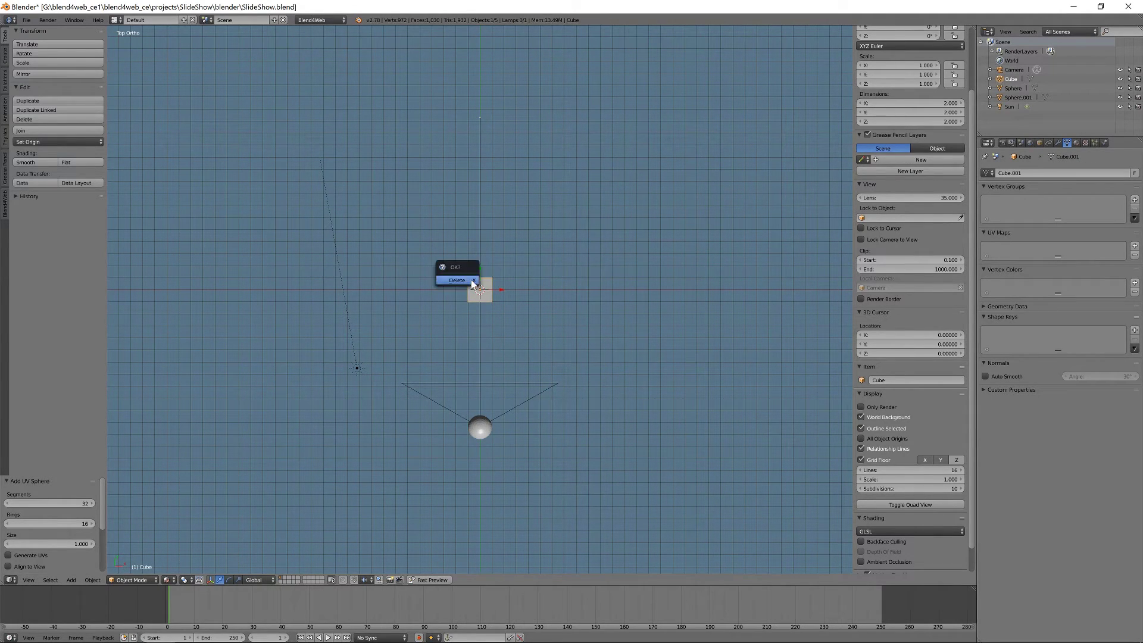
click(480, 278)
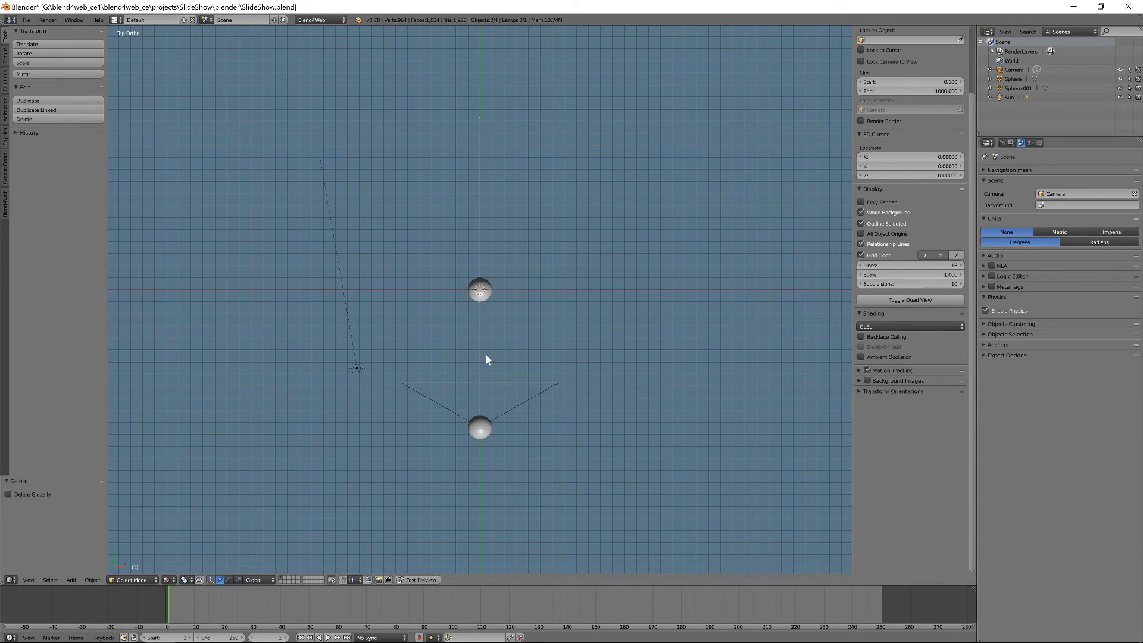
key(KP_0)
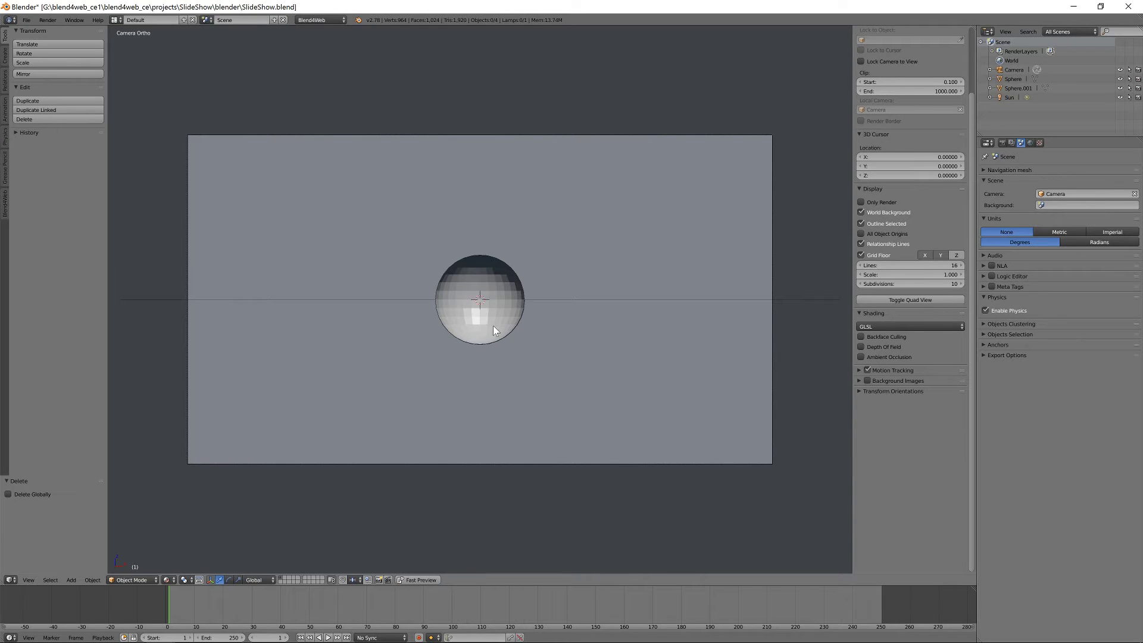
key(KP_7)
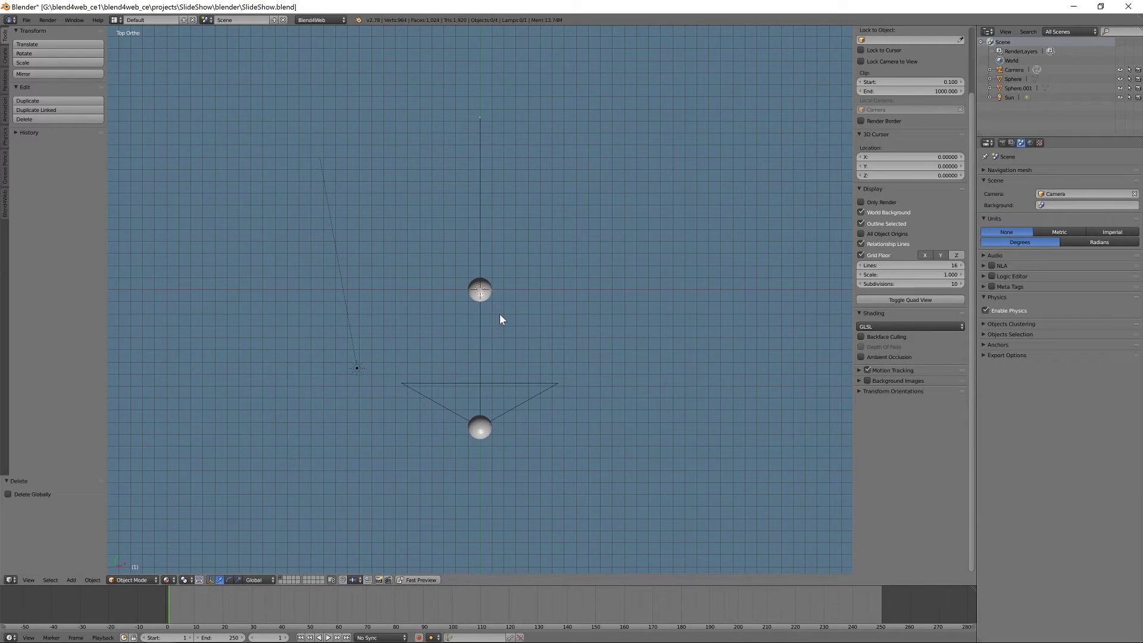
Join the lower and upper spheres into a single object, Sphere.001.
right_click(480, 429)
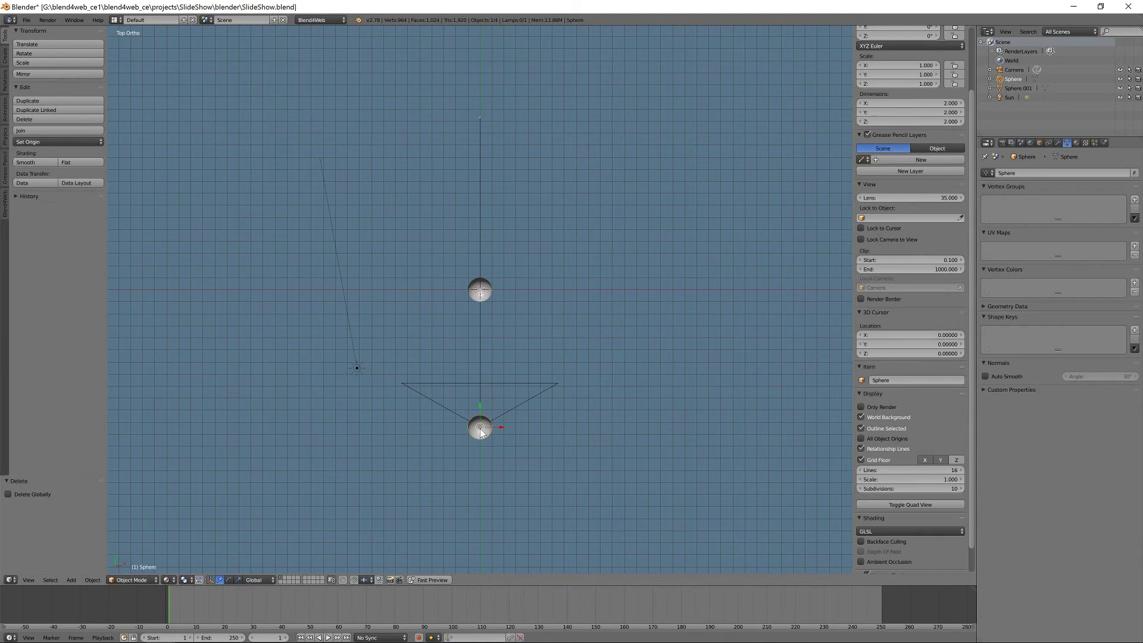
shift+right_click(478, 289)
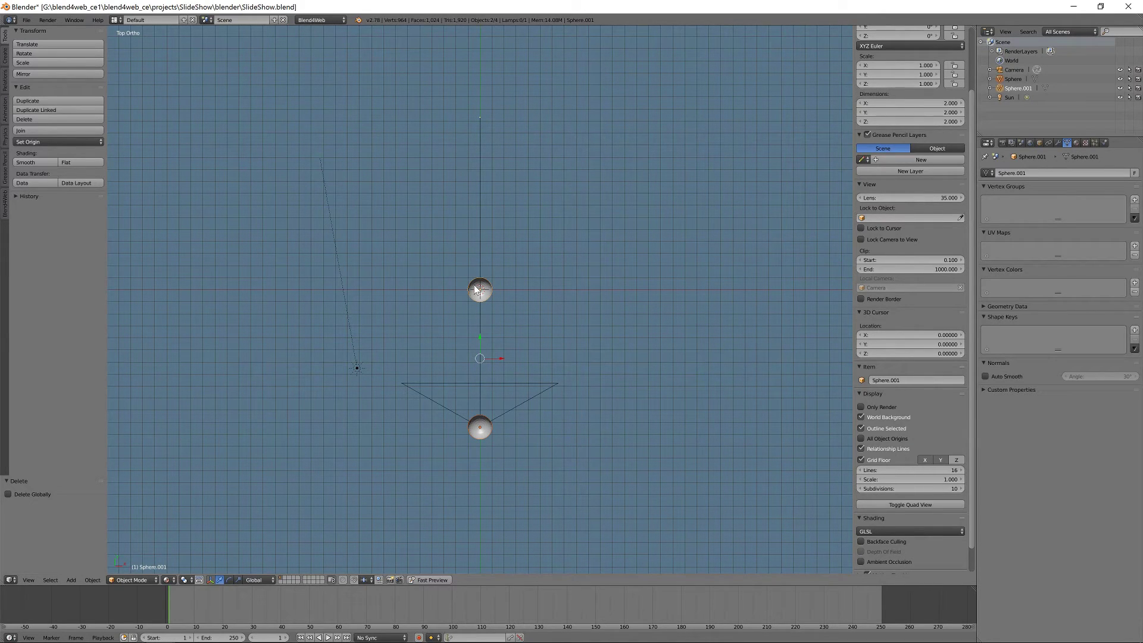
key(ctrl+j)
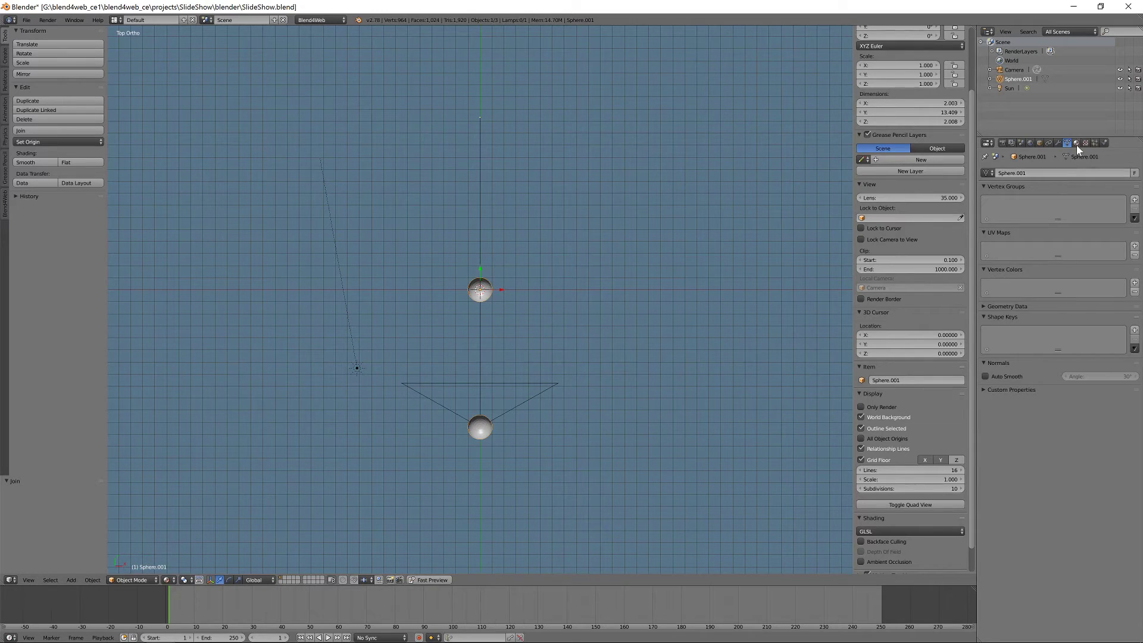
Add an Array modifier to Sphere.001 with a constant X offset of 16 instead of relative offset.
click(1058, 143)
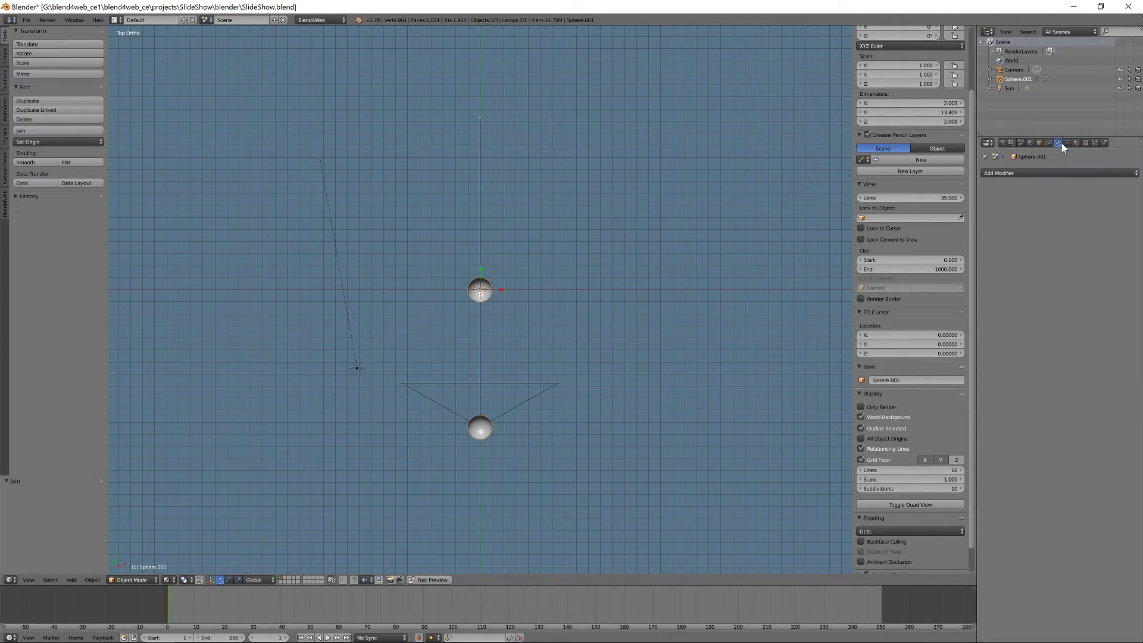
click(1016, 172)
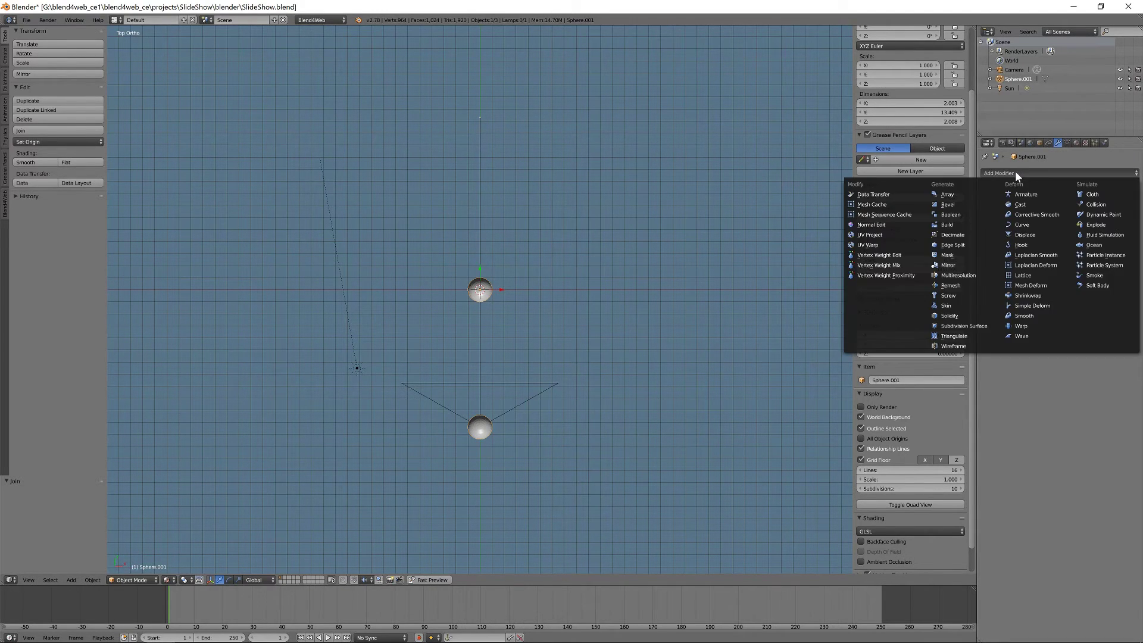
click(959, 192)
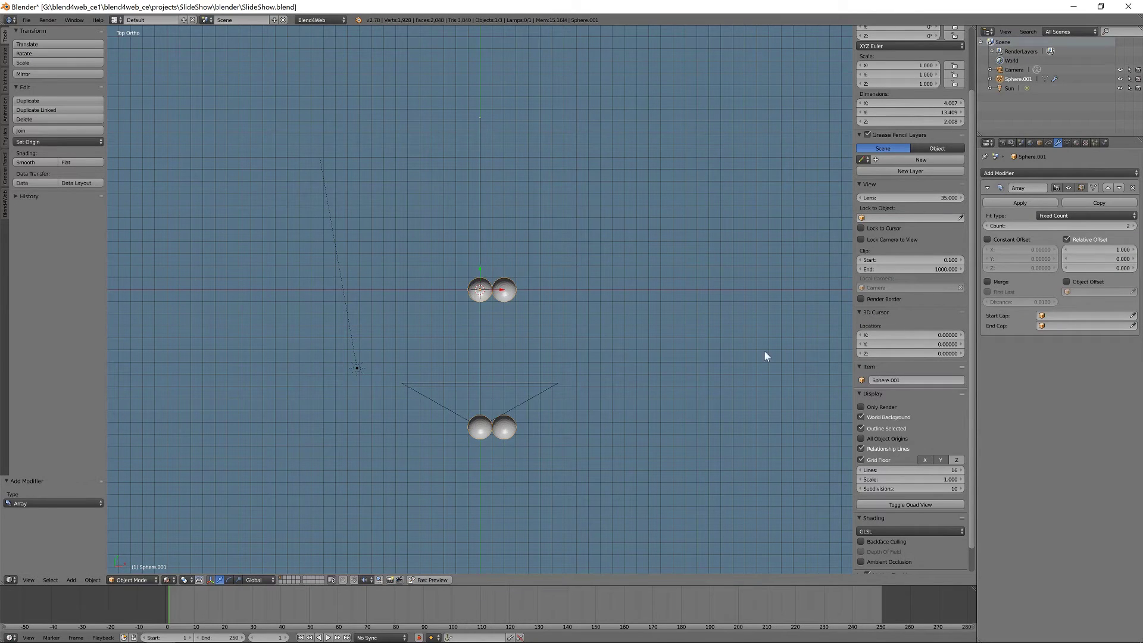
click(988, 240)
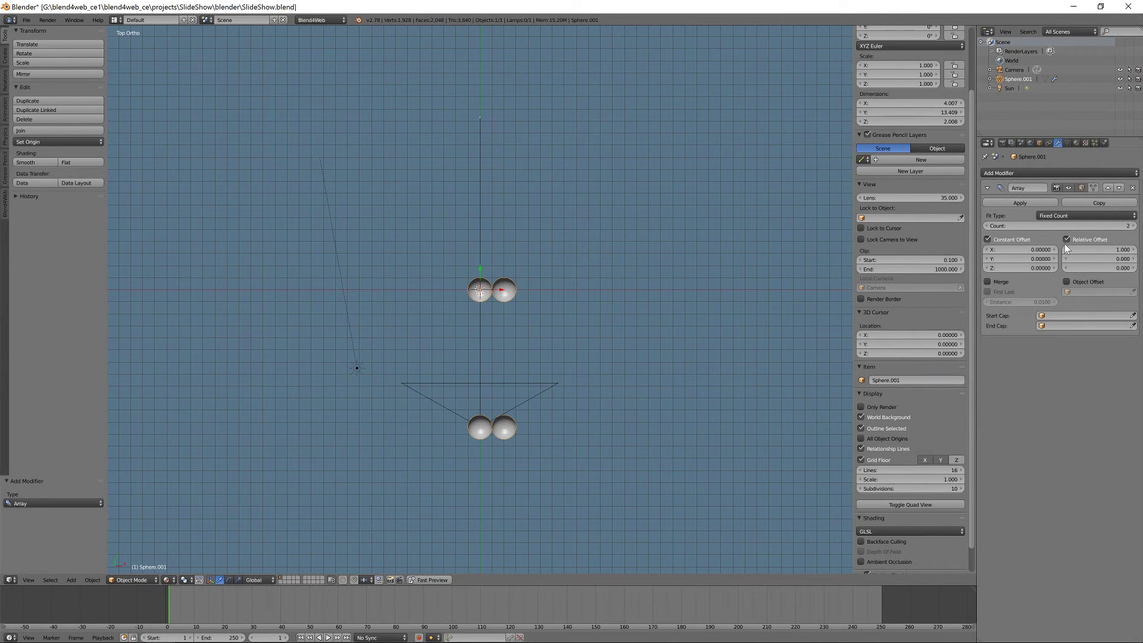
click(1066, 240)
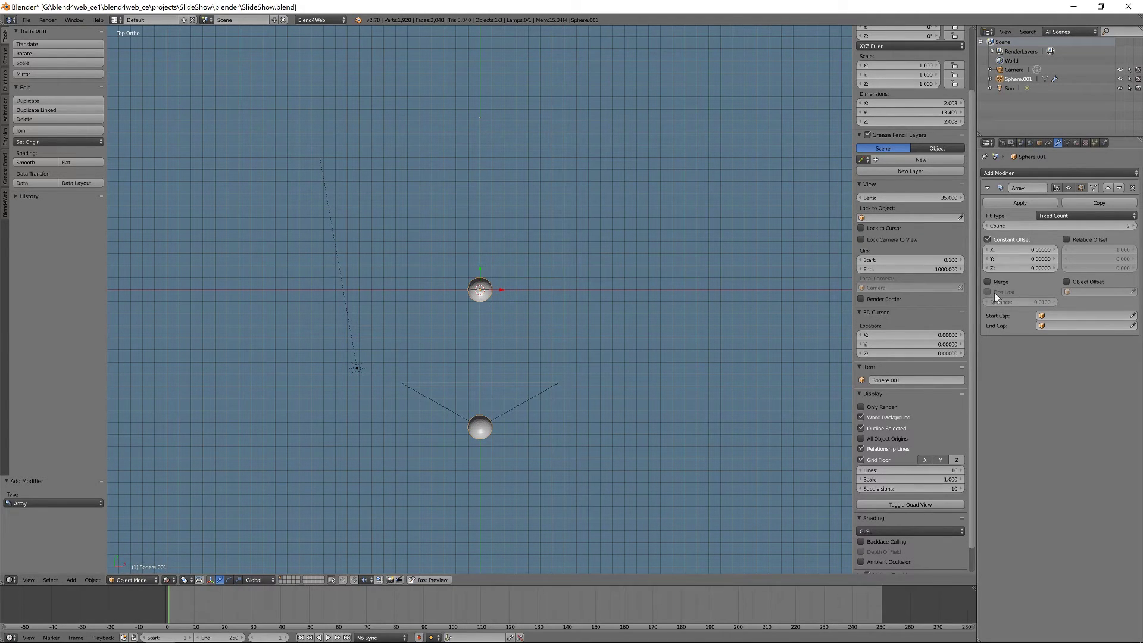
click(1038, 250)
text(16)
key(Return)
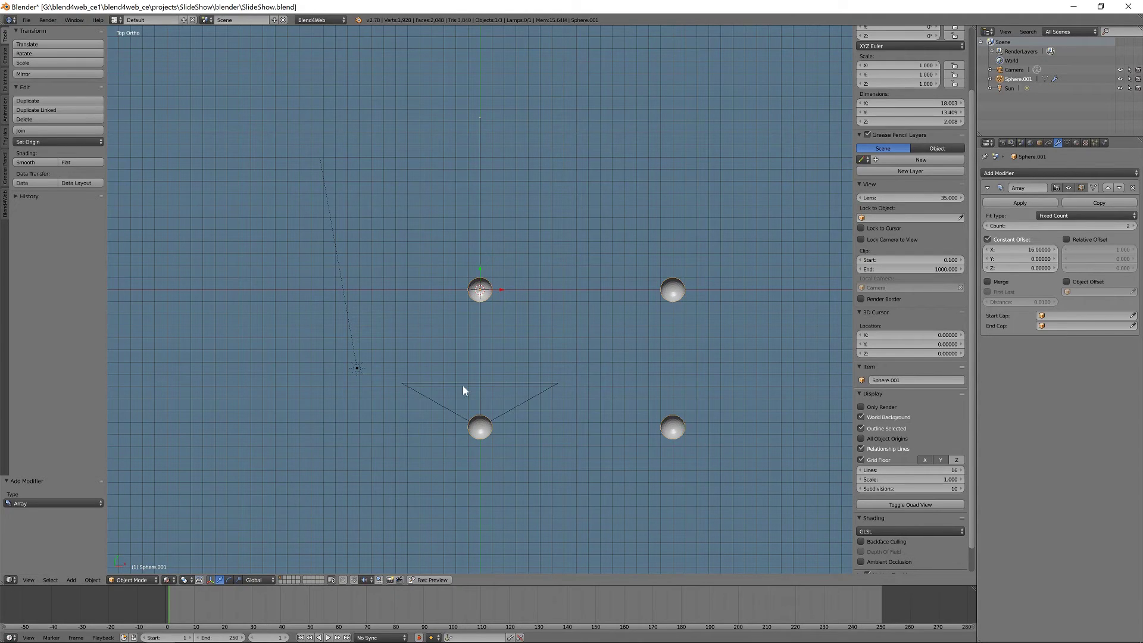
key(KP_0)
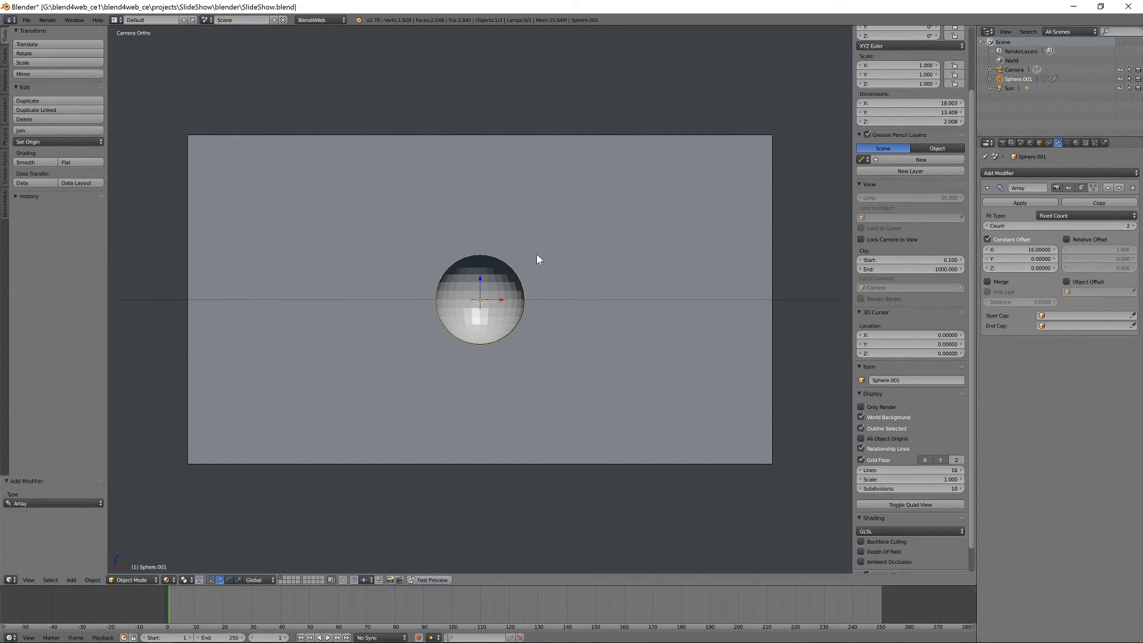
key(shift+a)
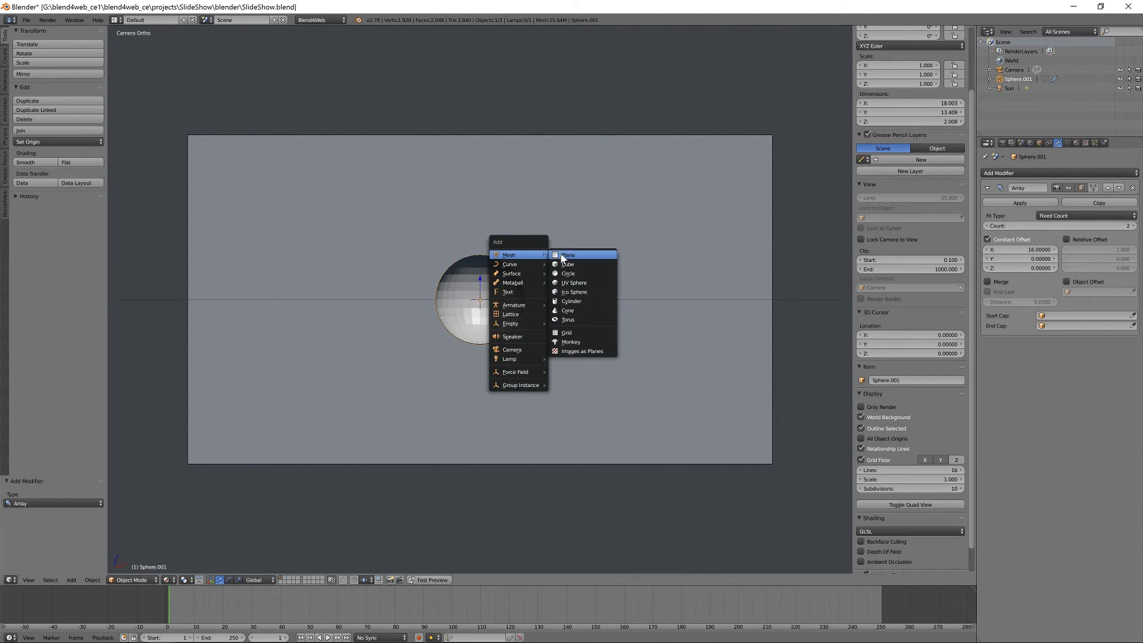
Add a plane and rotate it 90° about X so it stands upright.
click(561, 253)
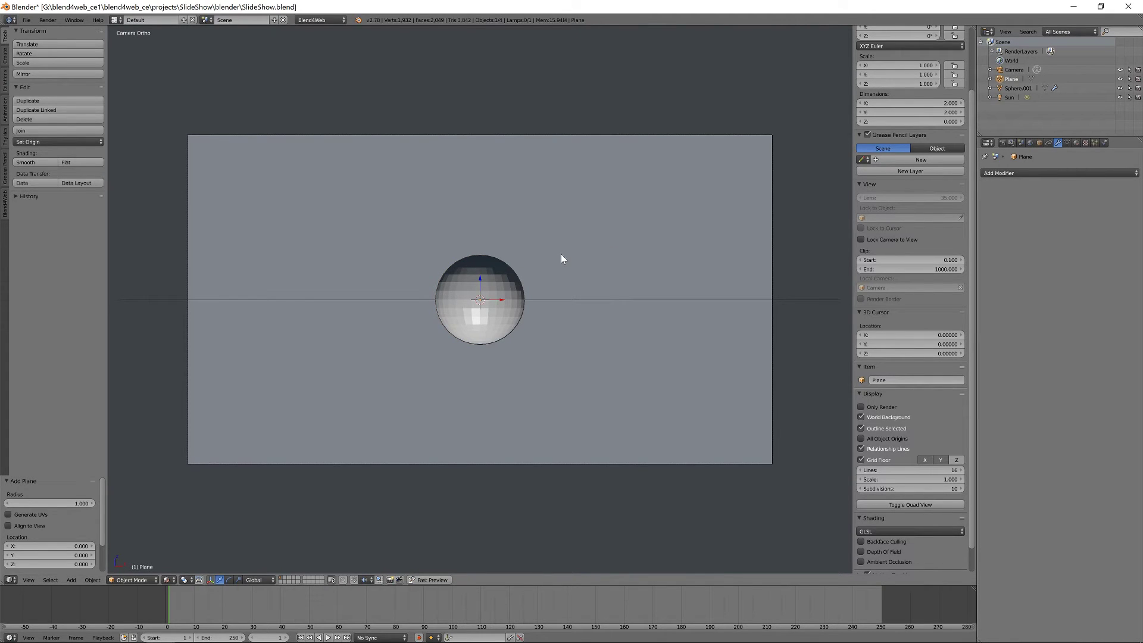
key(z)
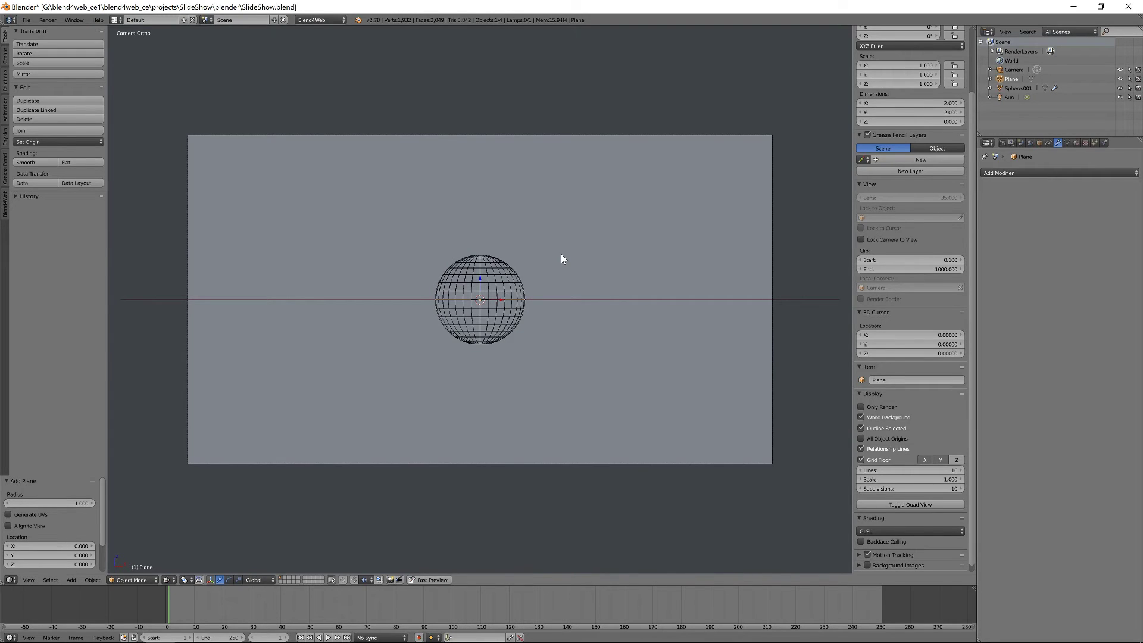
text(rx90)
key(Return)
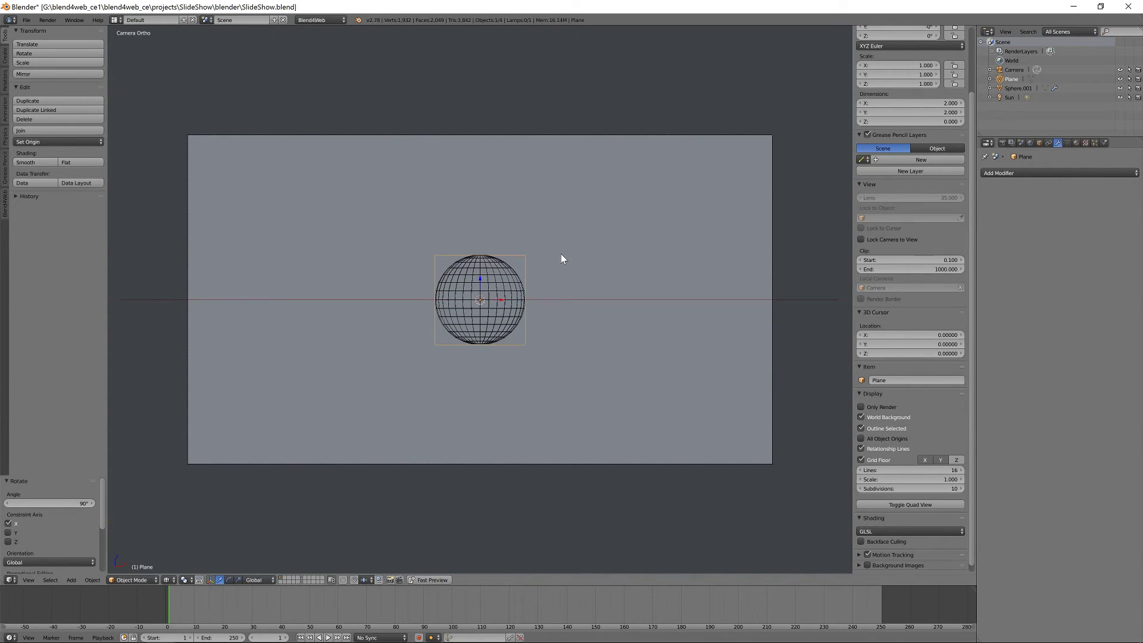
Scale the plane up, then flatten it along Z to about 13 by 7.3 units.
key(s)
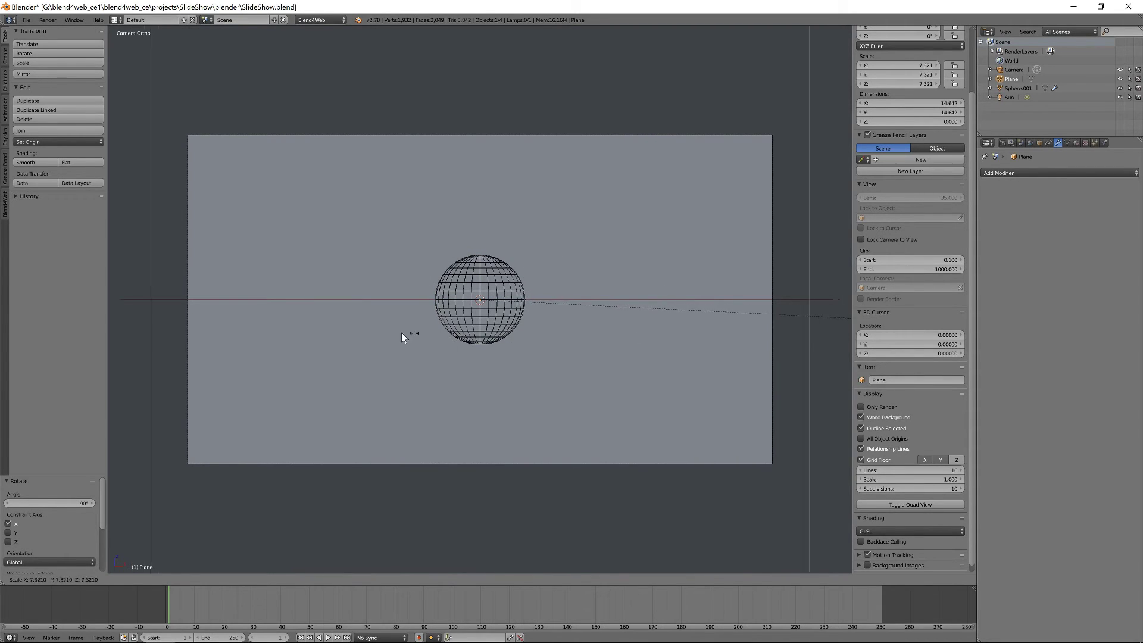
click(339, 337)
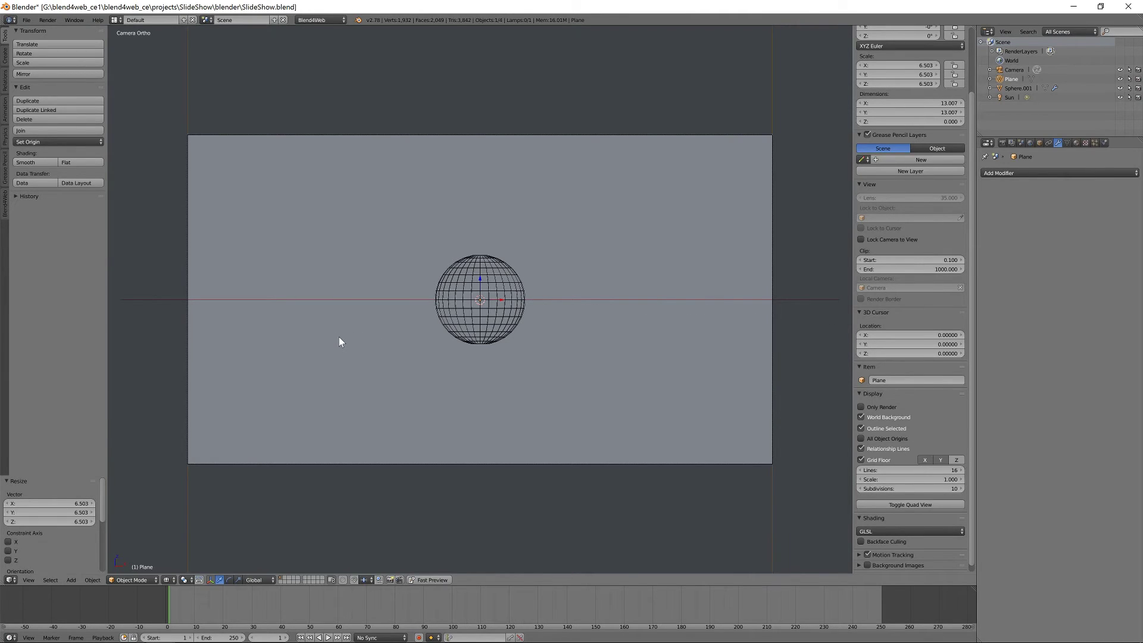
key(s)
key(z)
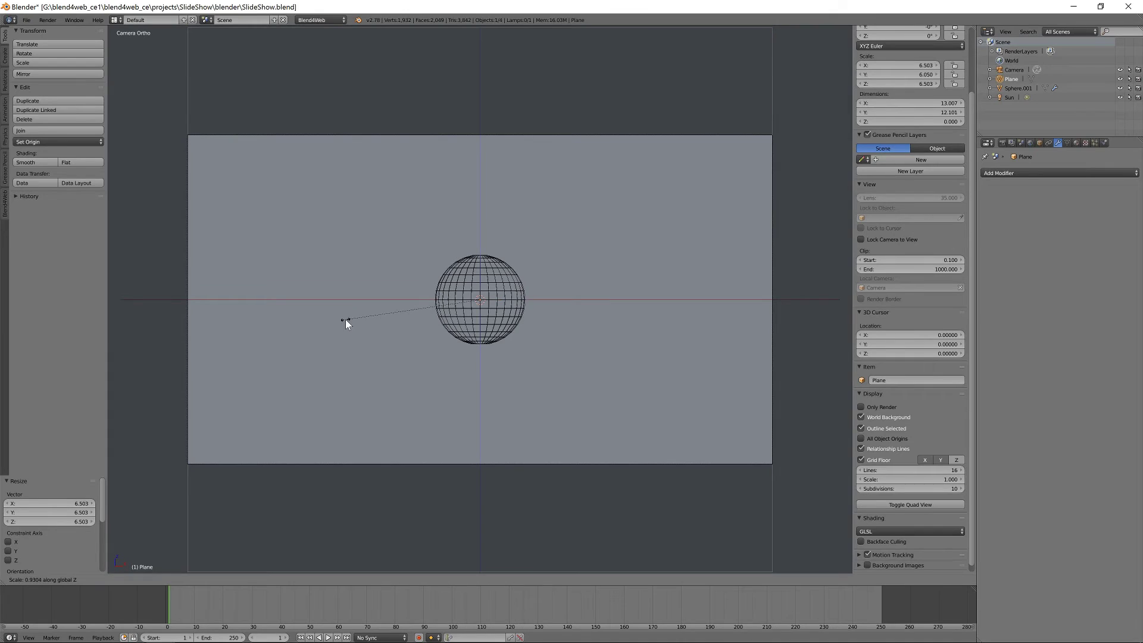
click(399, 312)
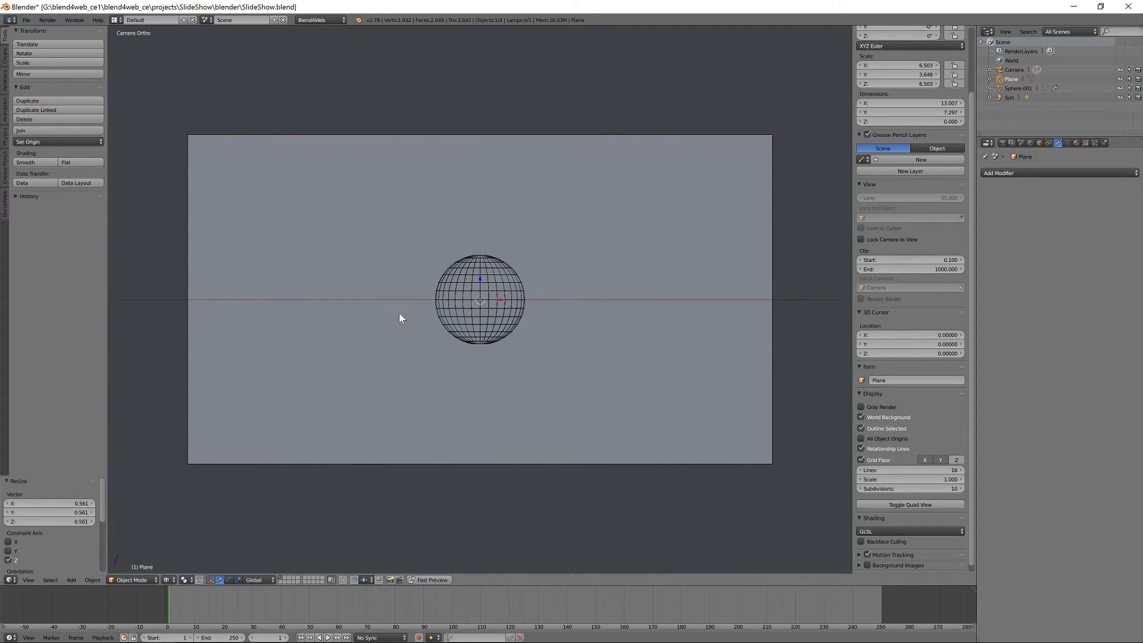
middle_drag(585, 224, 580, 246)
Raise the sphere Array count from 2 to 5, spreading five copies along X.
key(z)
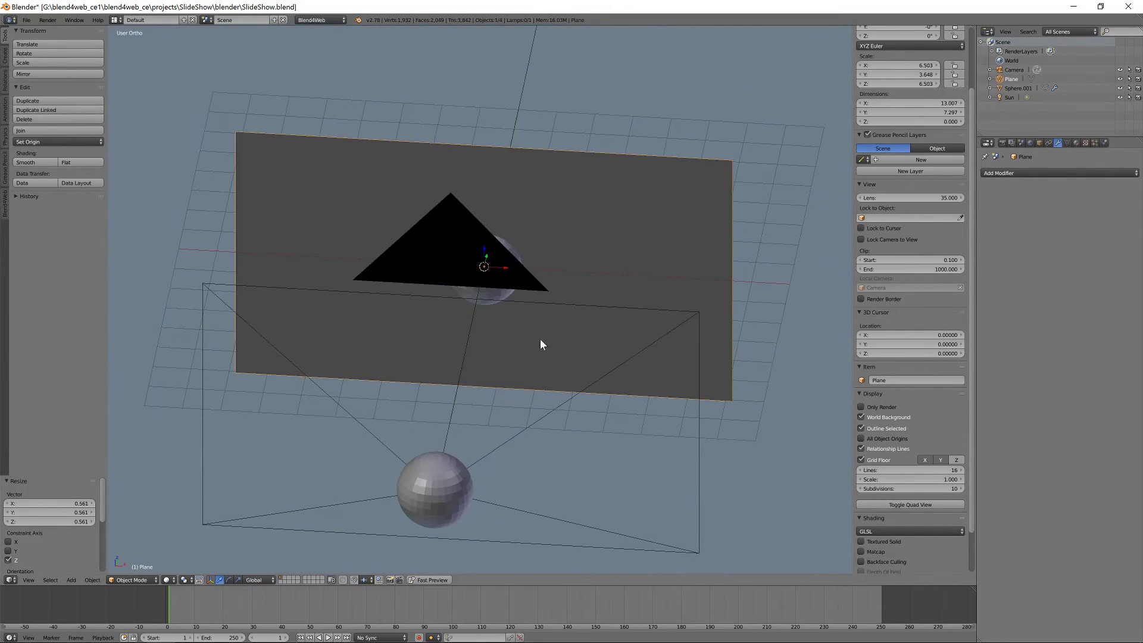
mouse_move(540, 344)
middle_down()
mouse_move(533, 337)
mouse_move(564, 349)
mouse_move(545, 340)
middle_up()
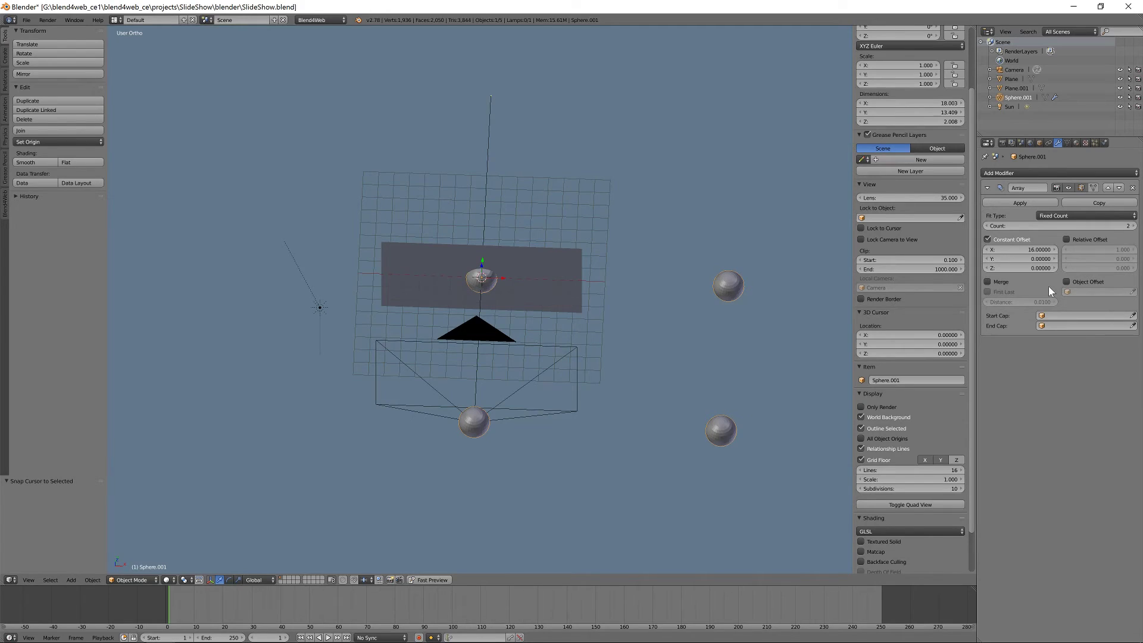
scroll(640, 345, down, 5)
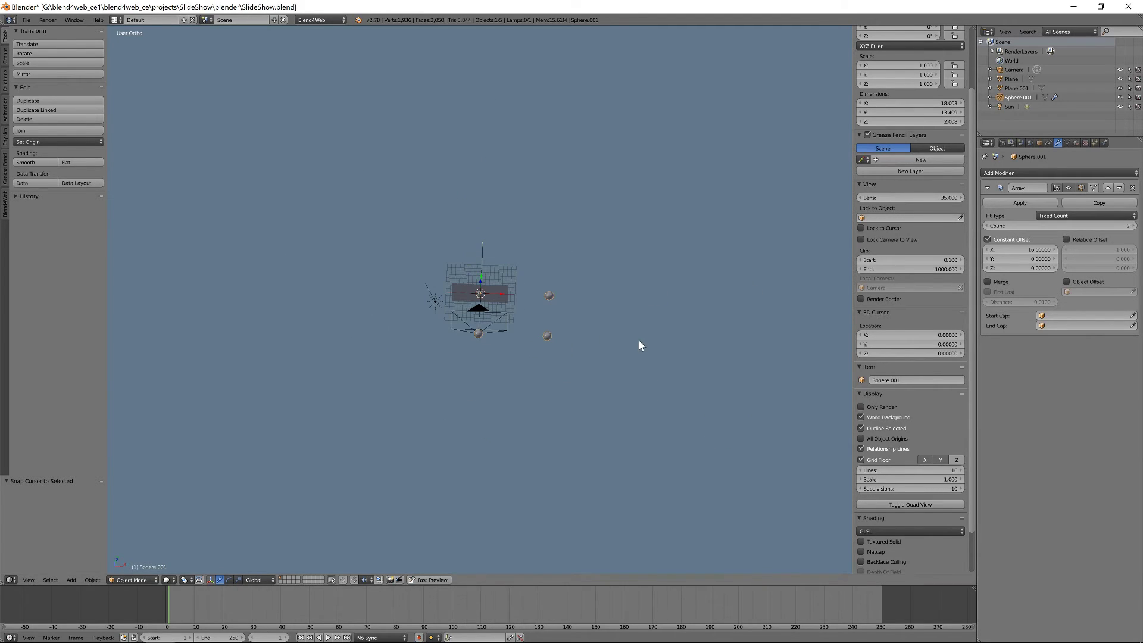
click(1134, 226)
click(1134, 226)
click(1134, 226)
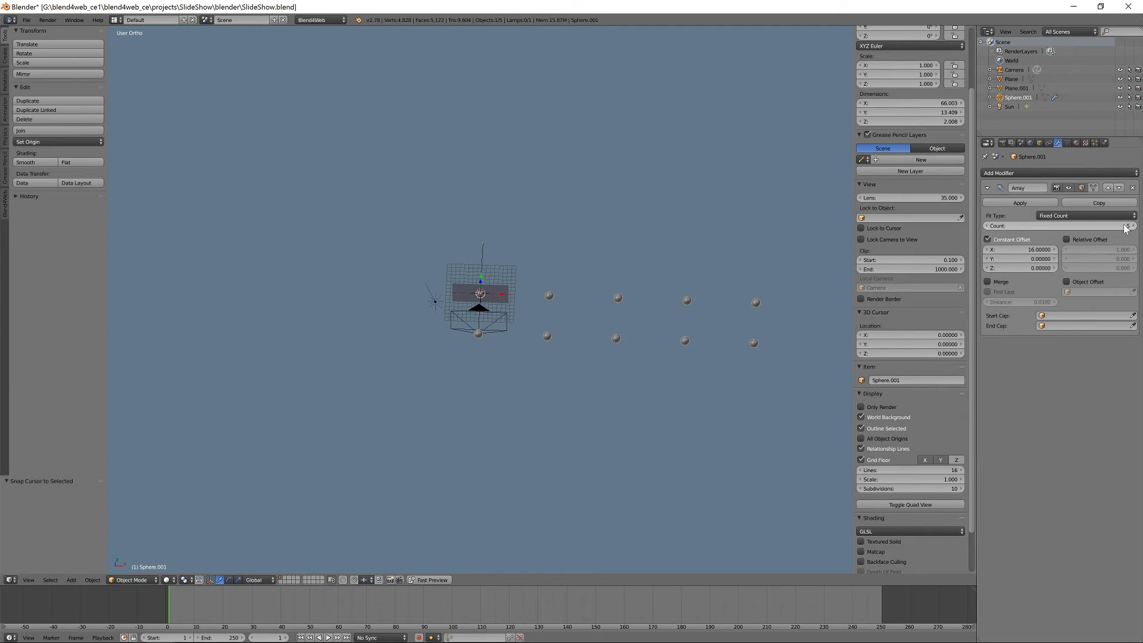
shift+middle_drag(665, 391, 446, 366)
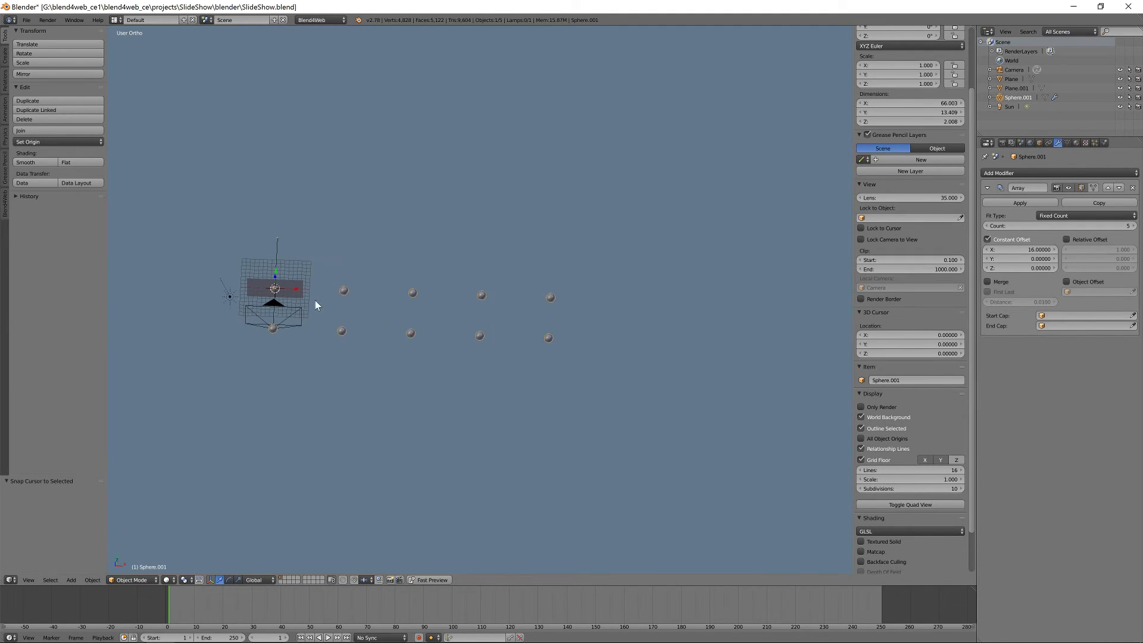
right_click(296, 284)
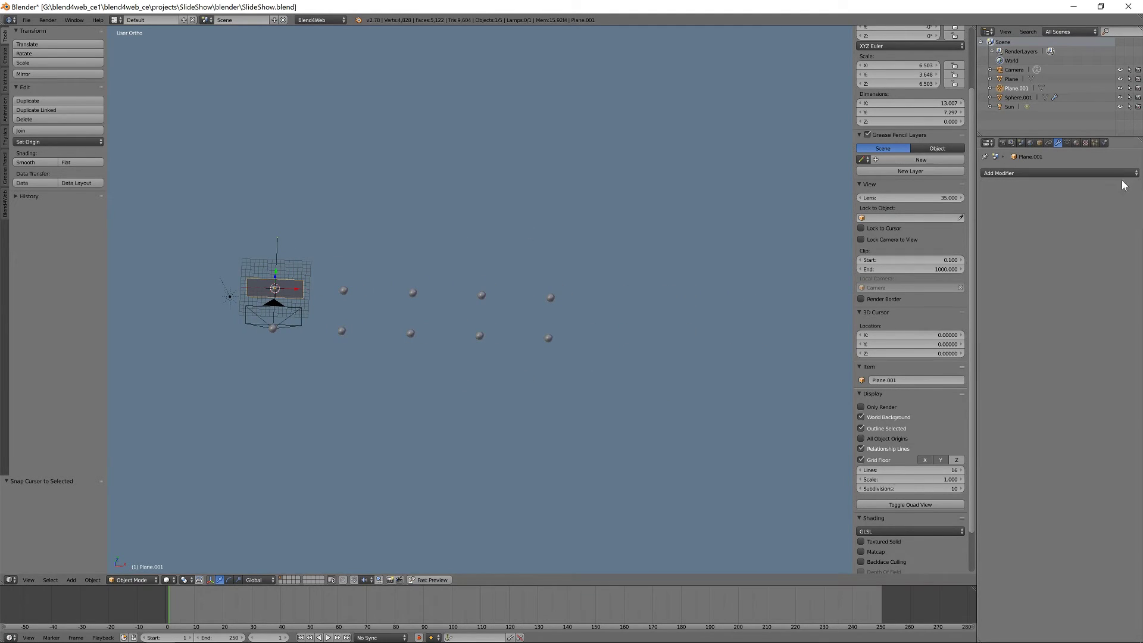
Apply Plane.001's scale and launch a Fast Preview of the scene in the browser.
key(ctrl+a)
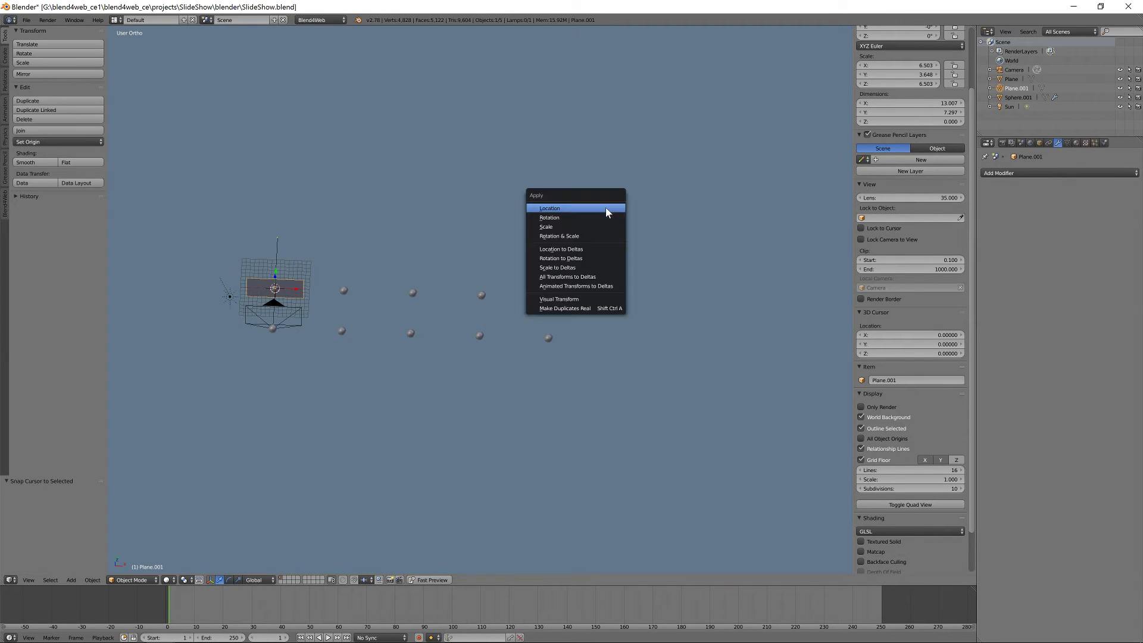
click(593, 231)
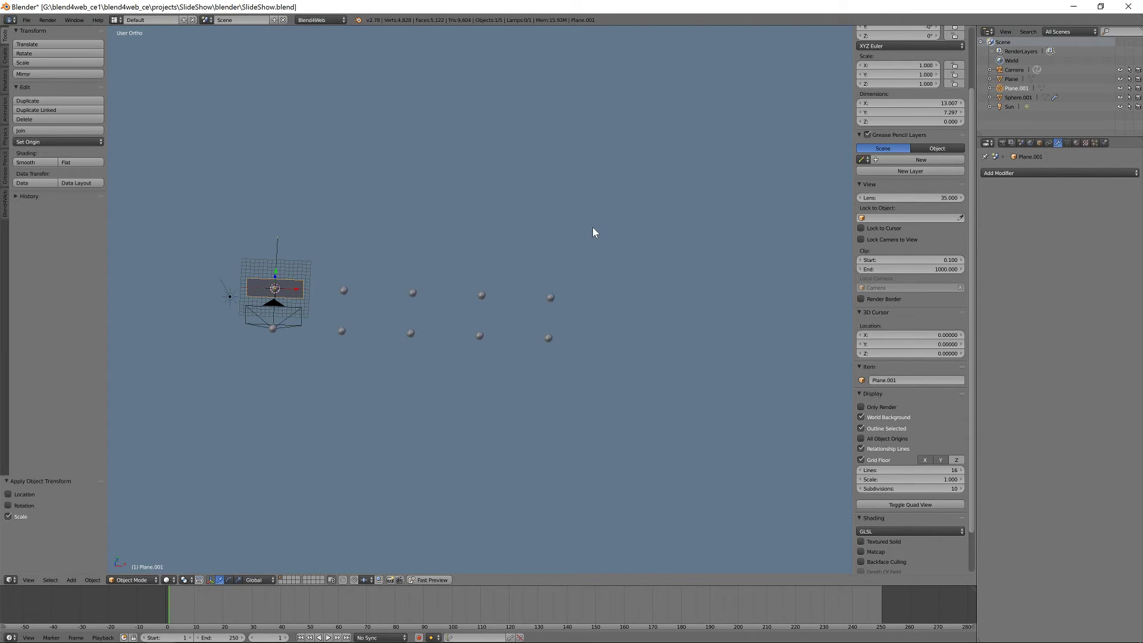
key(ctrl+a)
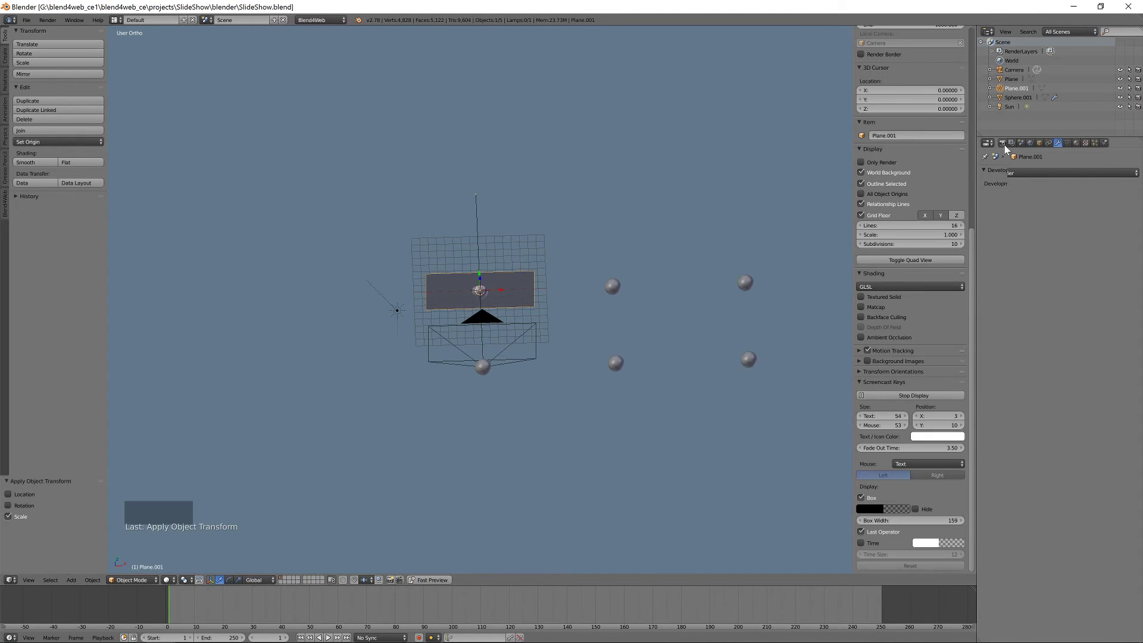
click(1004, 145)
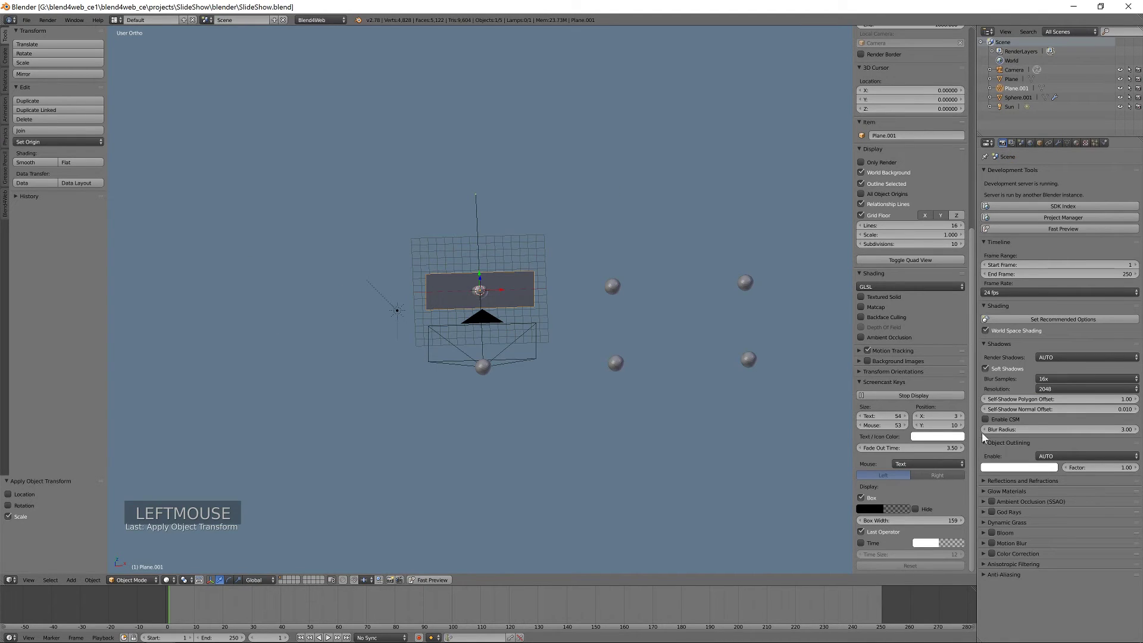
click(1041, 231)
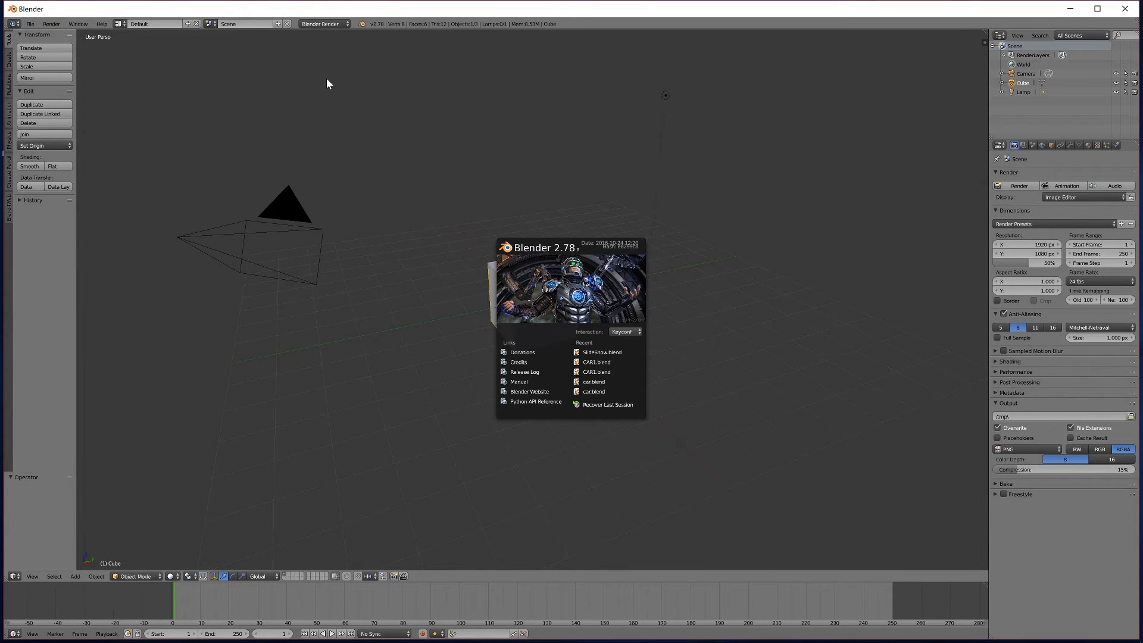
Choose the Blend4Web render engine, then open SlideShow.blend via the Project Manager.
click(389, 144)
click(321, 24)
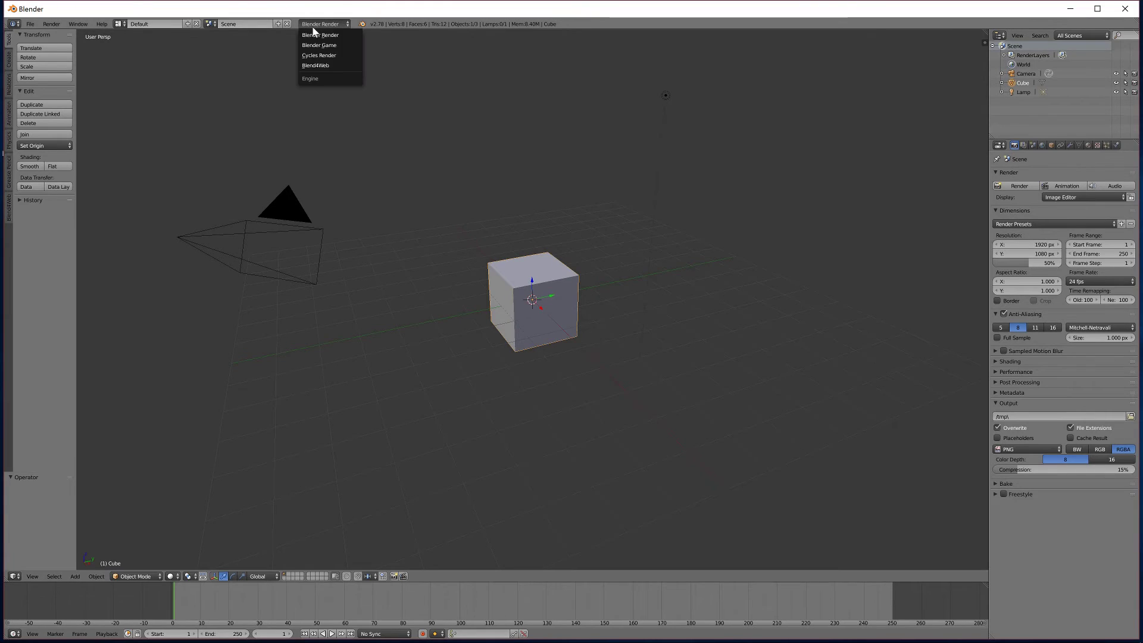
click(322, 63)
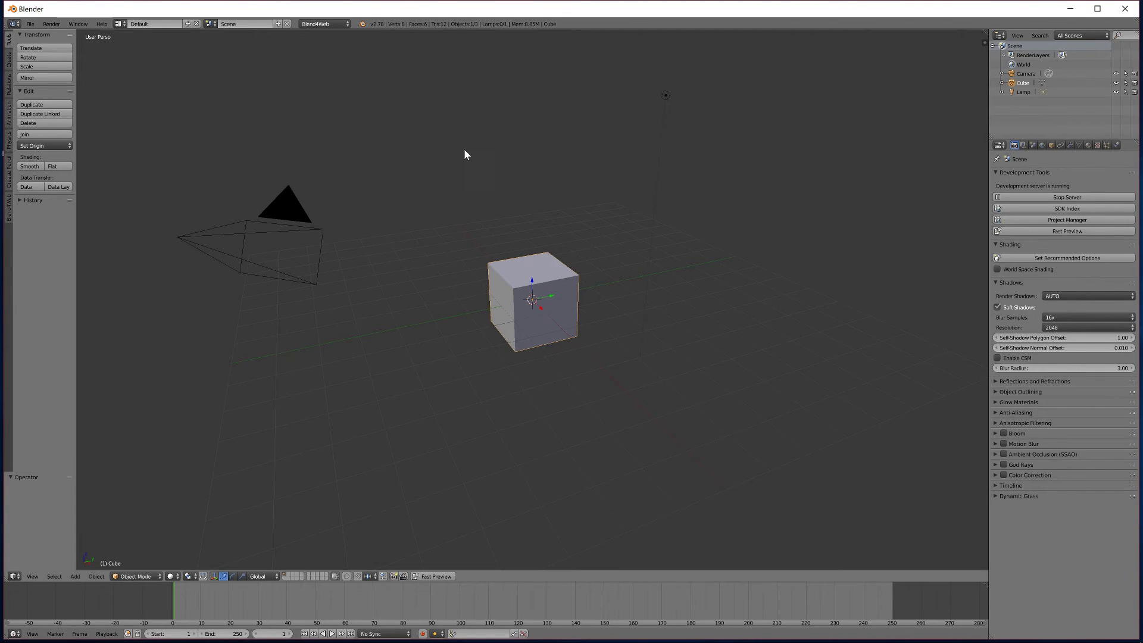
click(1058, 220)
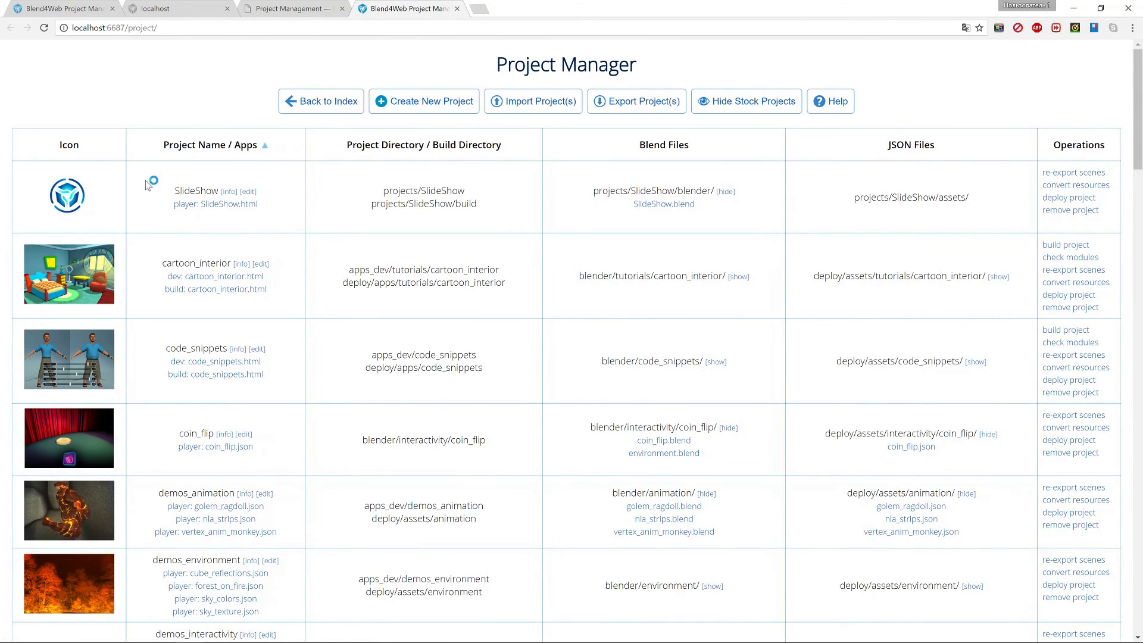
click(663, 205)
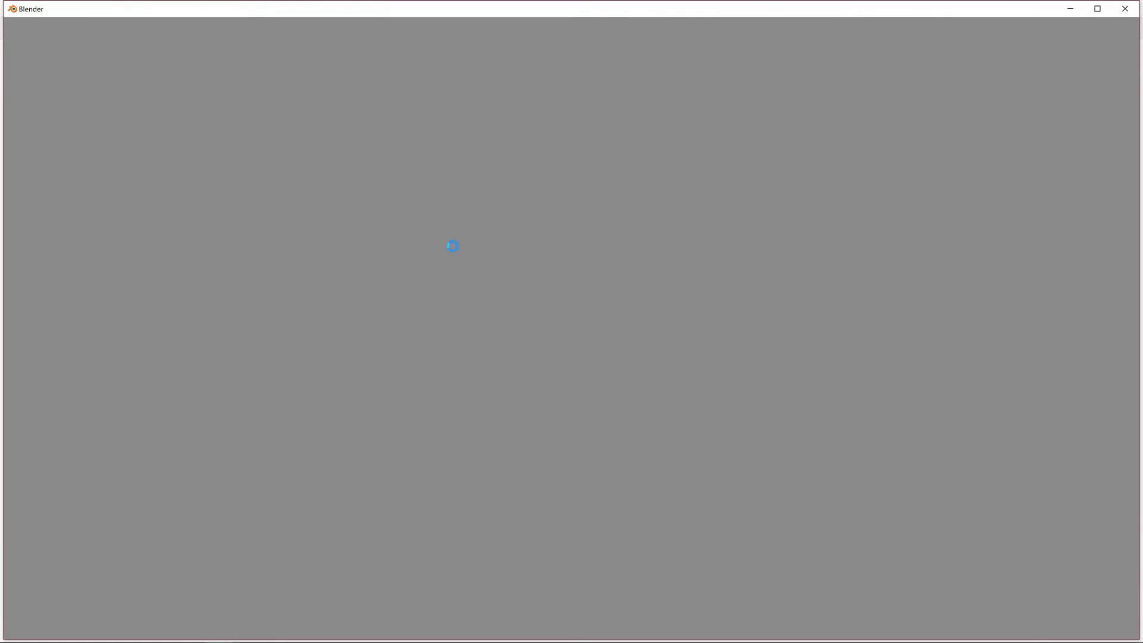
Enable Screencast Keys and open the Blend4Web Project Manager from the Render tab.
scroll(484, 334, down, 4)
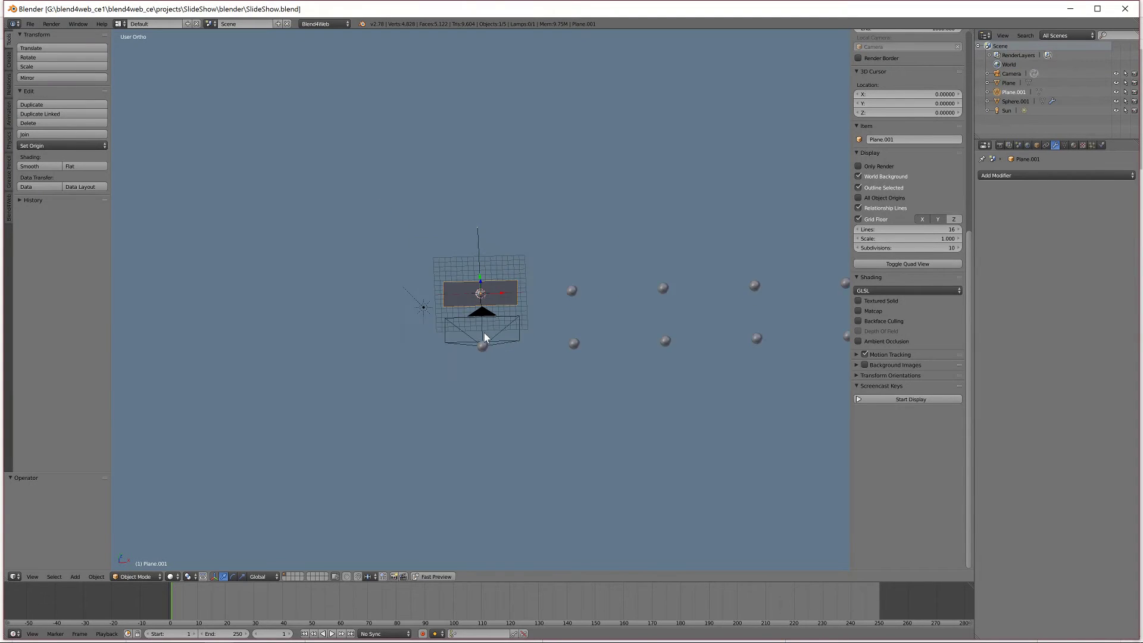
scroll(484, 333, up, 3)
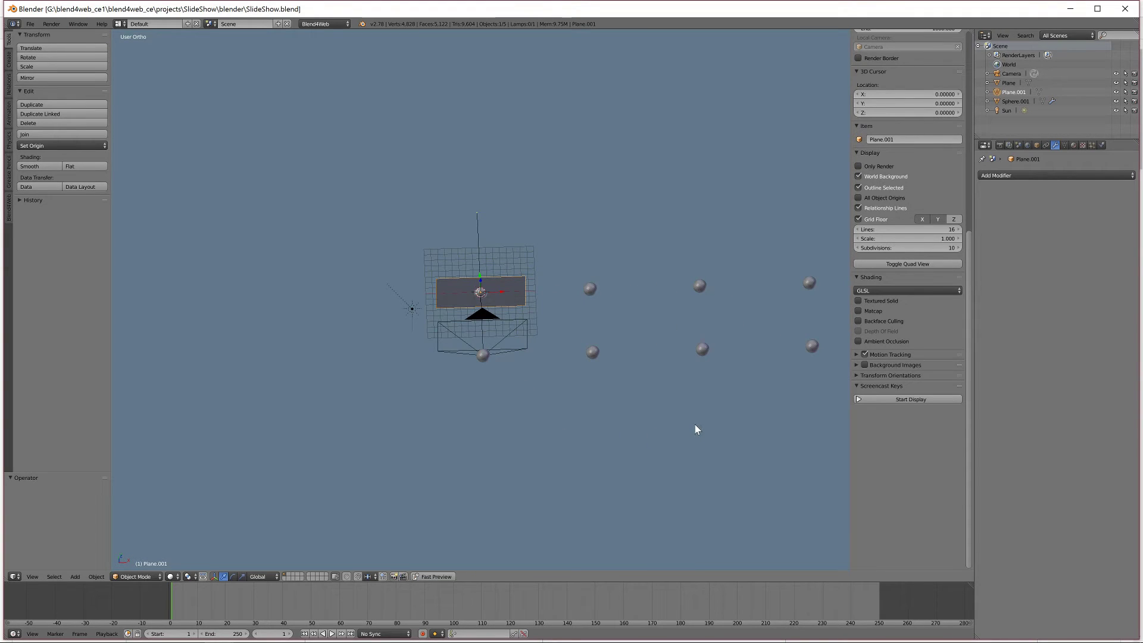
click(858, 400)
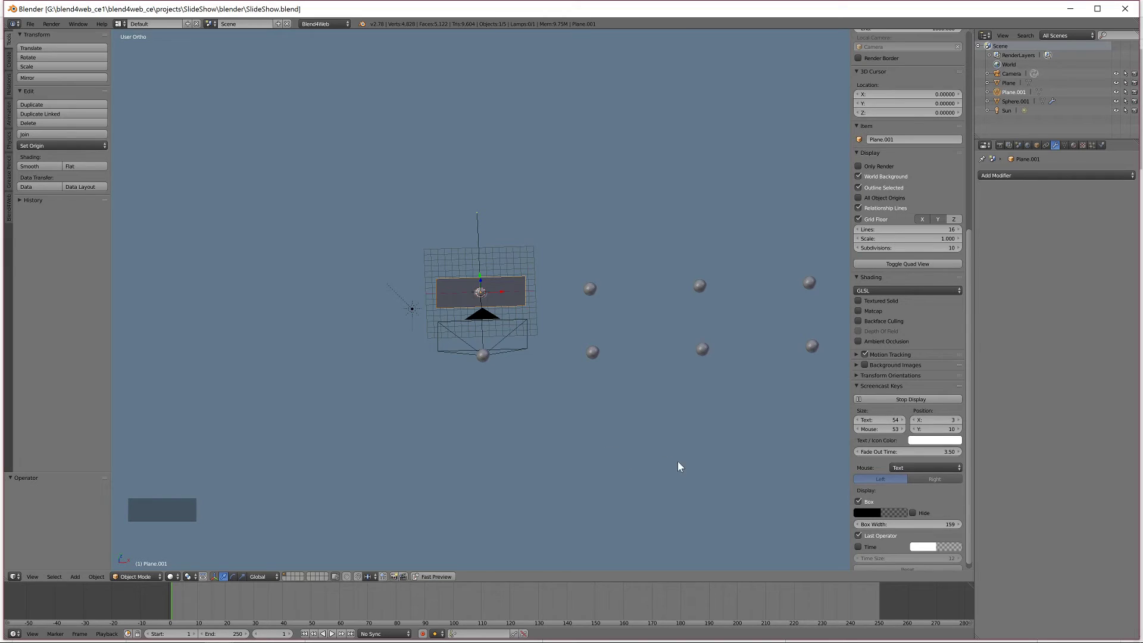
mouse_move(658, 458)
middle_down()
mouse_move(621, 428)
mouse_move(672, 429)
mouse_move(664, 449)
middle_up()
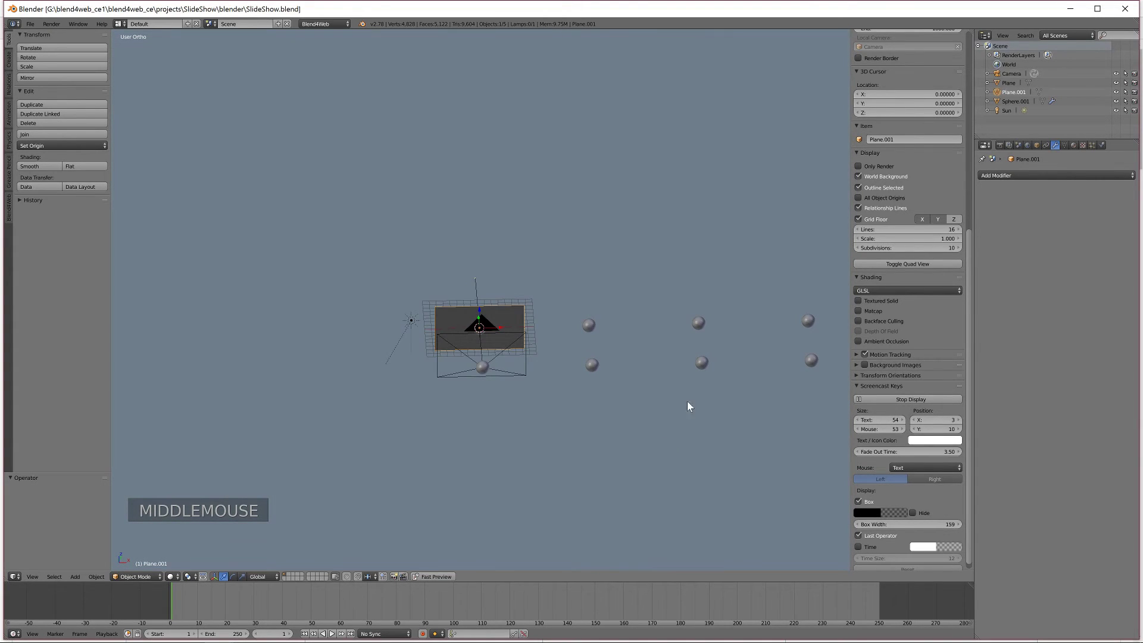
click(1000, 146)
click(1023, 221)
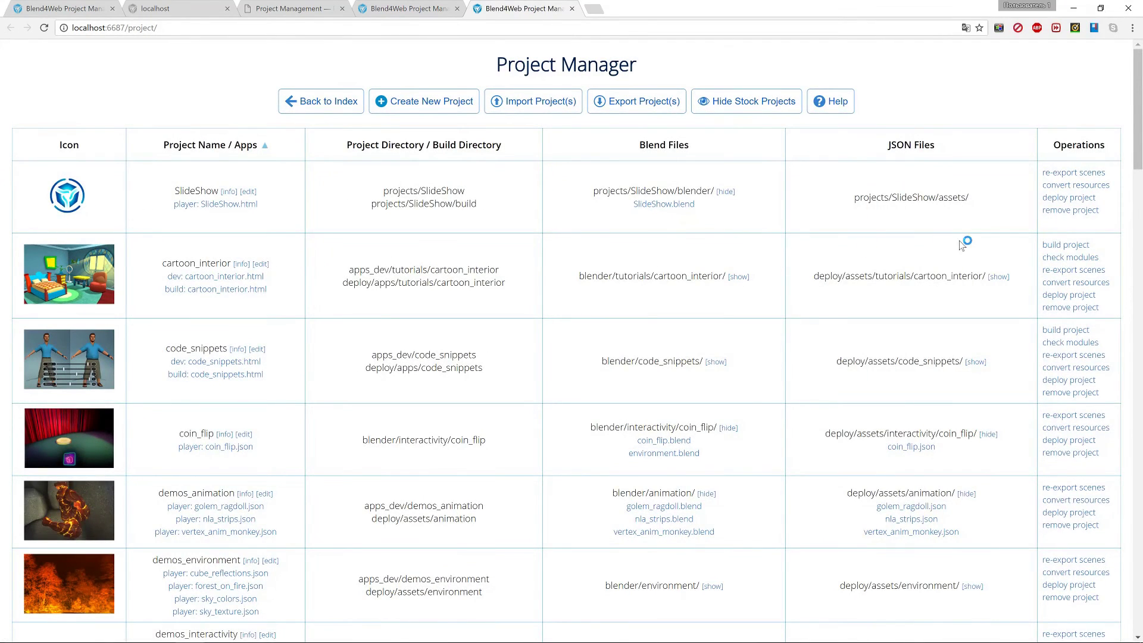
Re-export the SlideShow scenes, then launch player: SlideShow.html from the project list.
click(1087, 174)
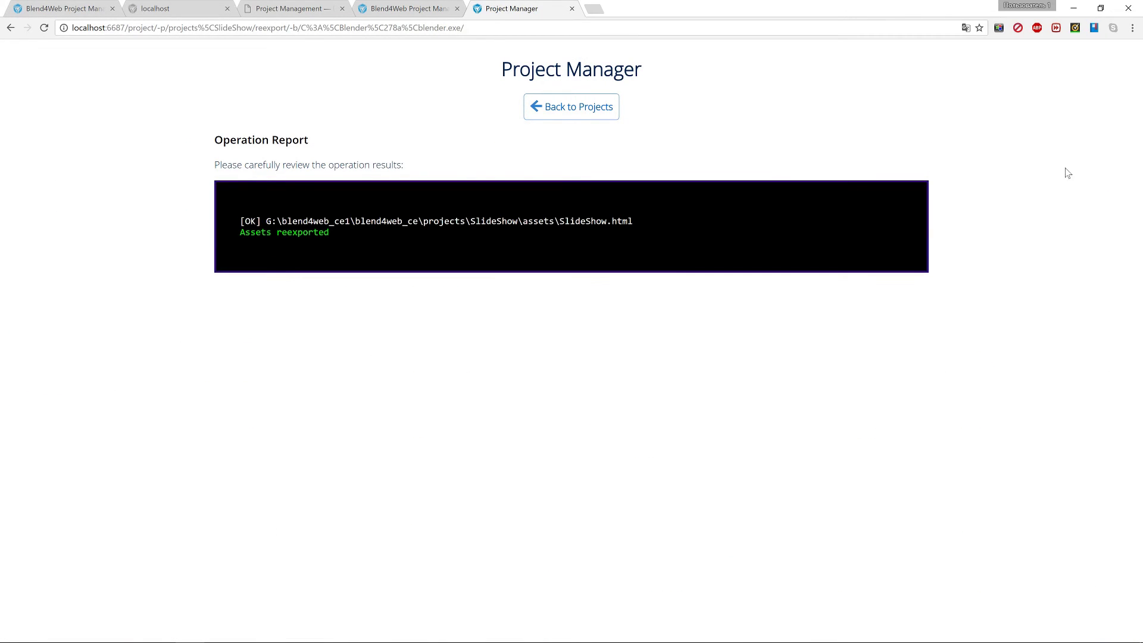
click(569, 113)
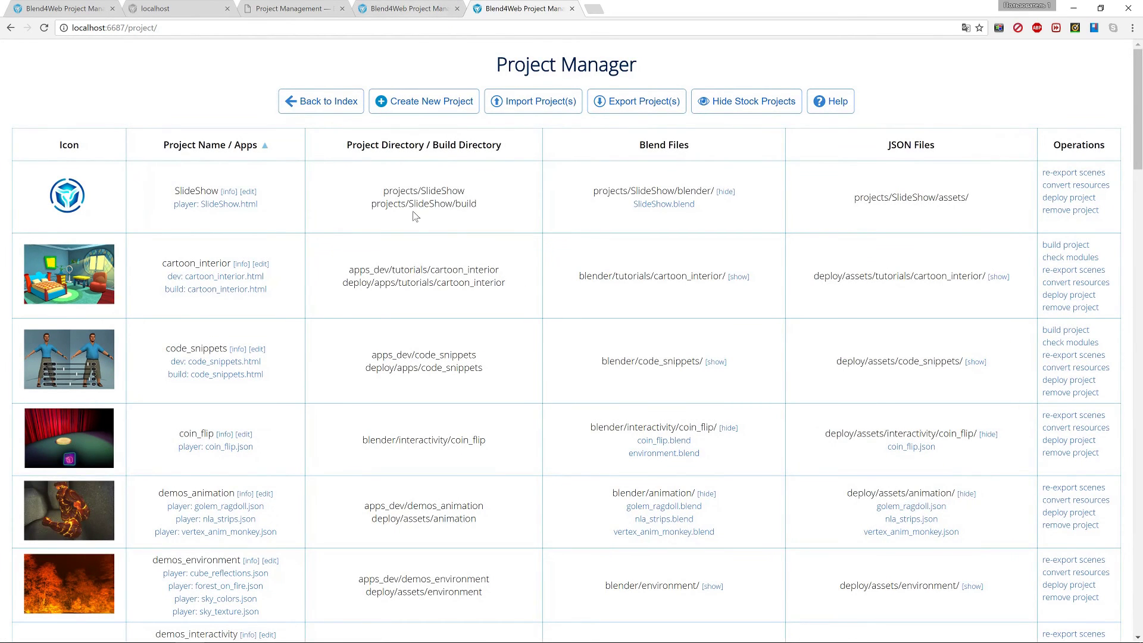
click(249, 206)
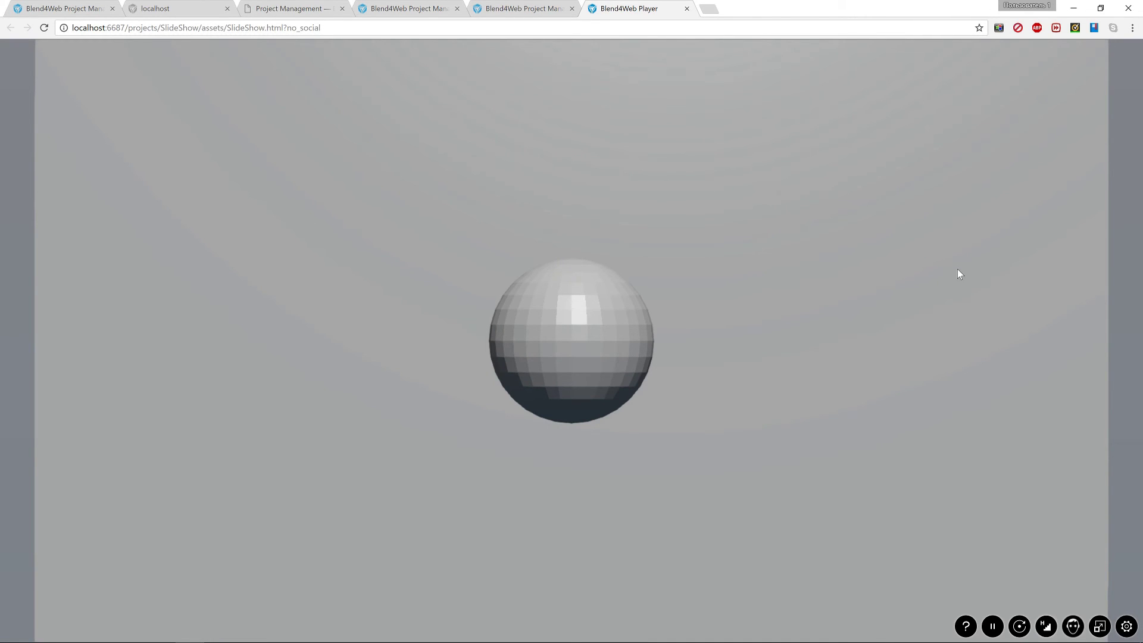
View the SlideShow player full screen, orbiting and zooming around the spheres and plane.
key(F11)
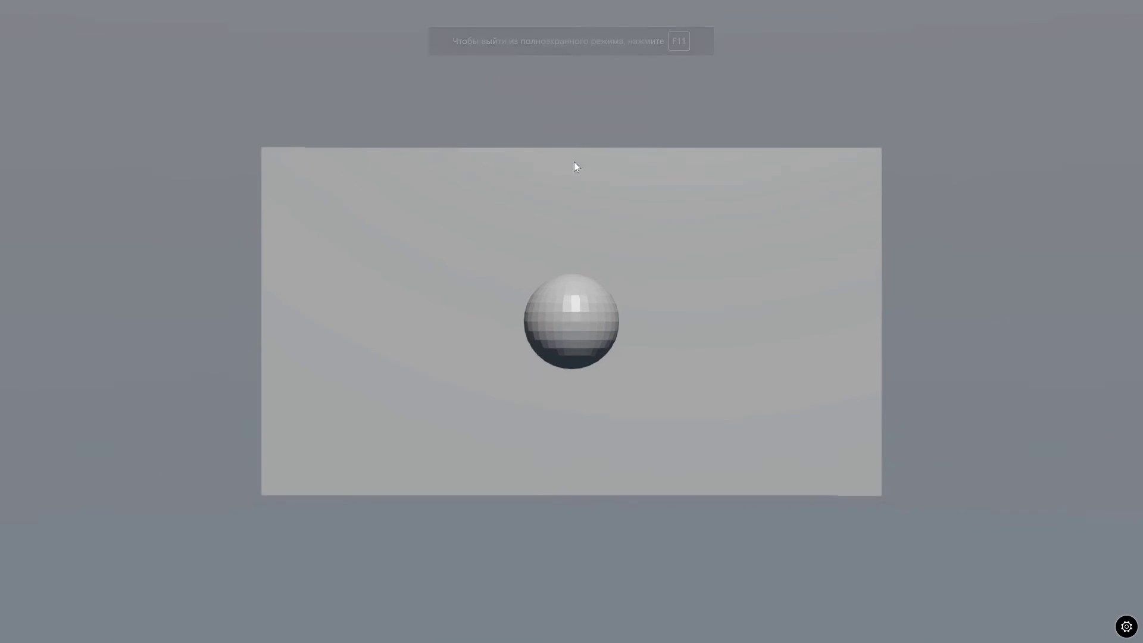
drag(608, 192, 655, 238)
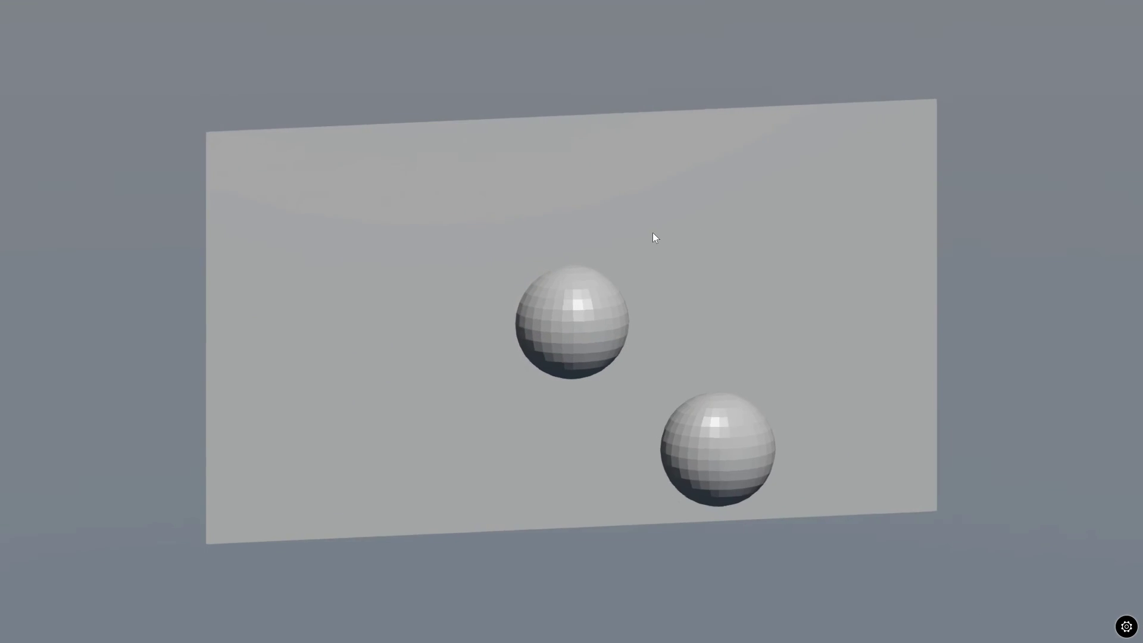
scroll(653, 236, up, 5)
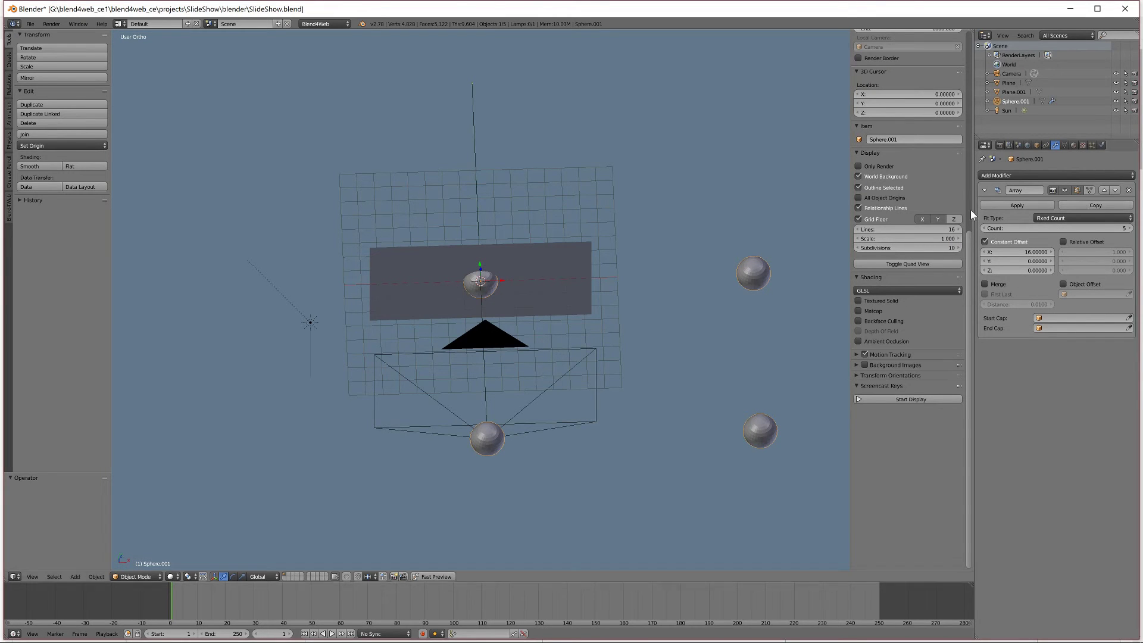
Apply Sphere.001's Array modifier and frame the whole row of spheres.
click(1000, 206)
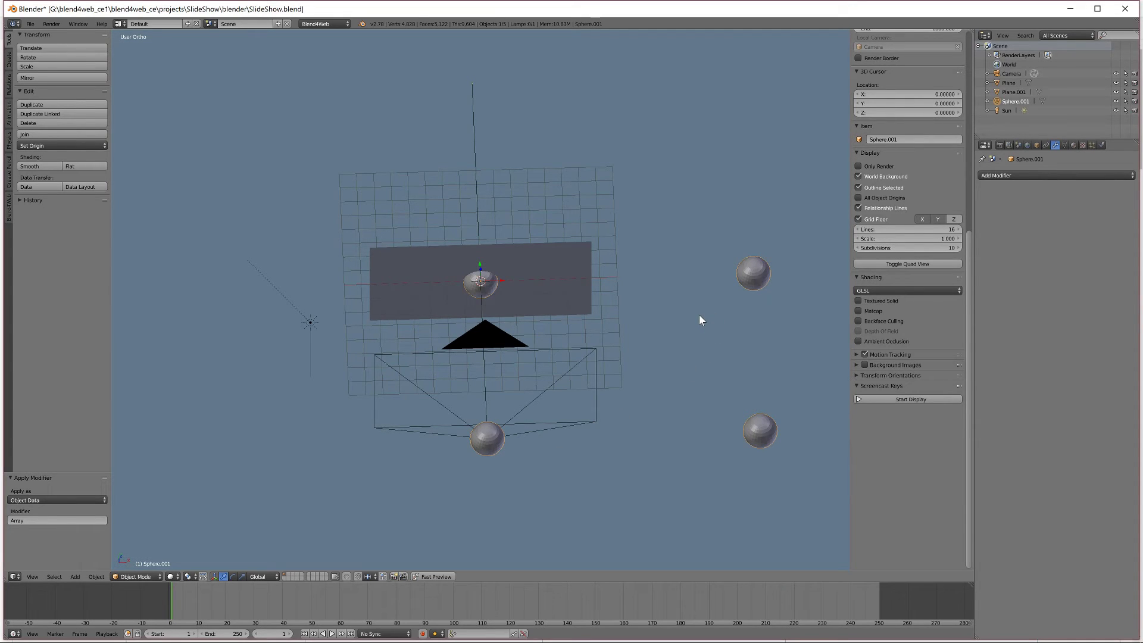
scroll(699, 320, down, 4)
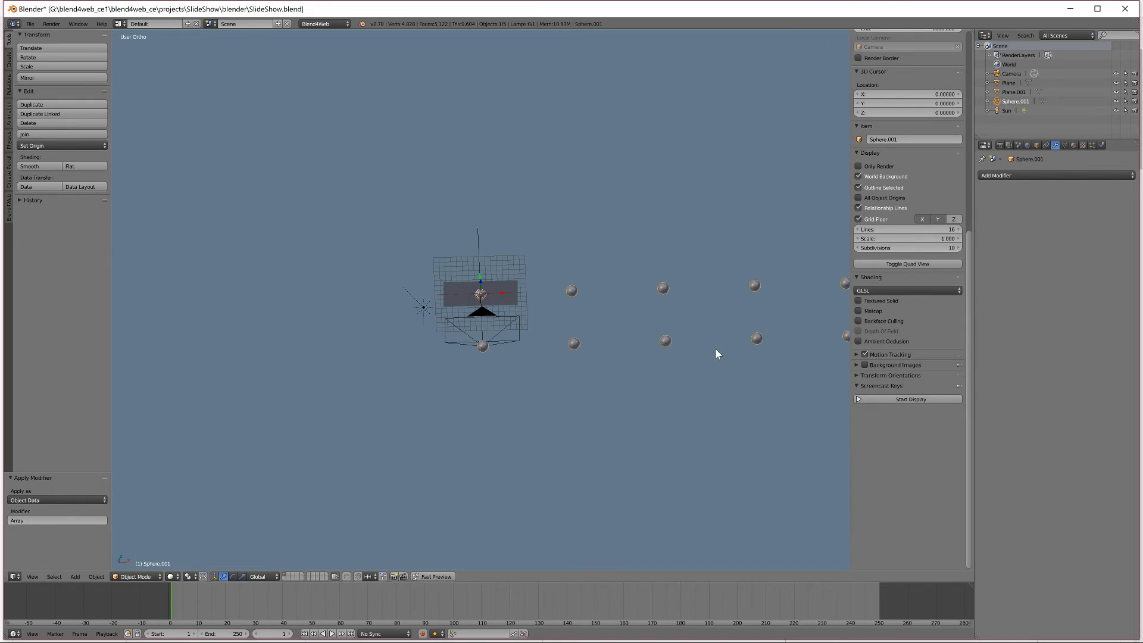
shift+middle_drag(709, 357, 482, 315)
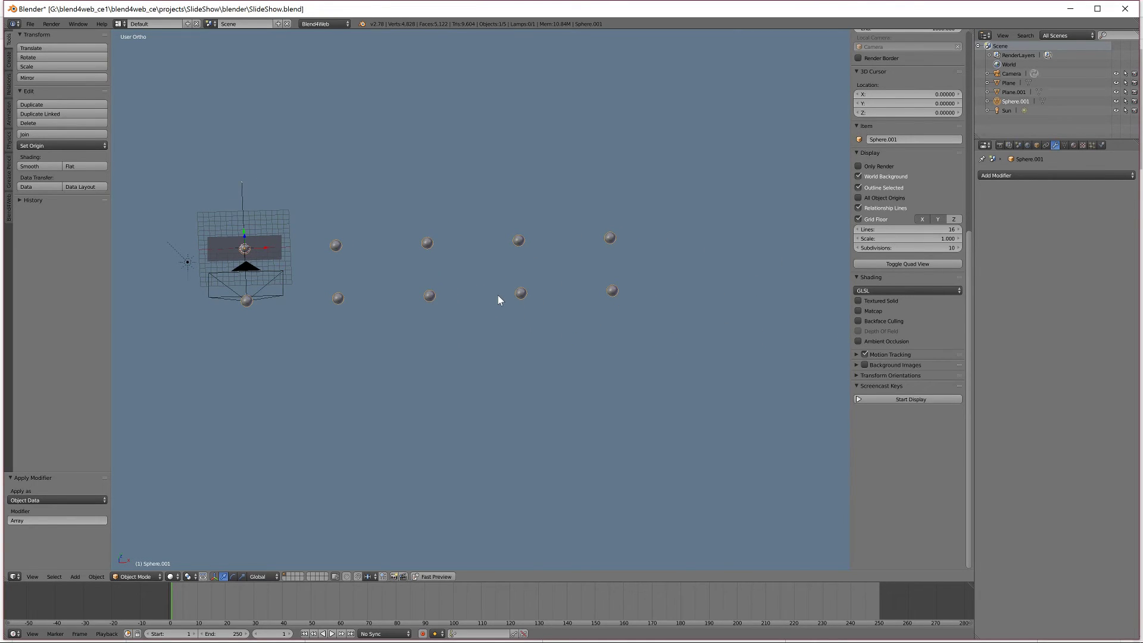
Separate Sphere.001 by loose parts into individual sphere objects, returning to Object Mode.
key(Tab)
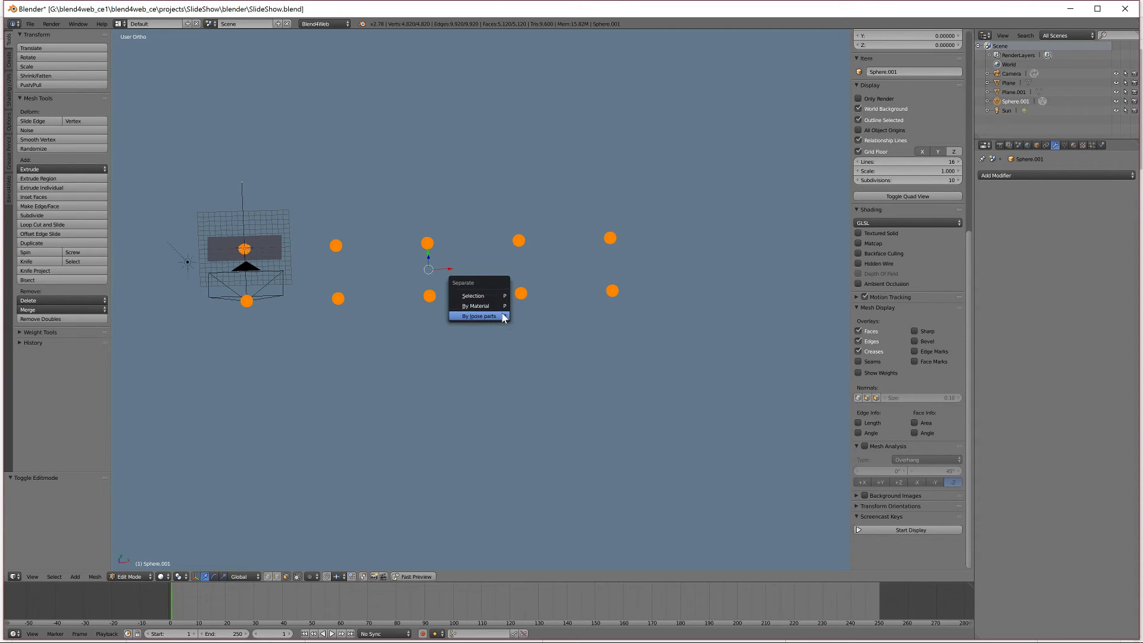
click(497, 317)
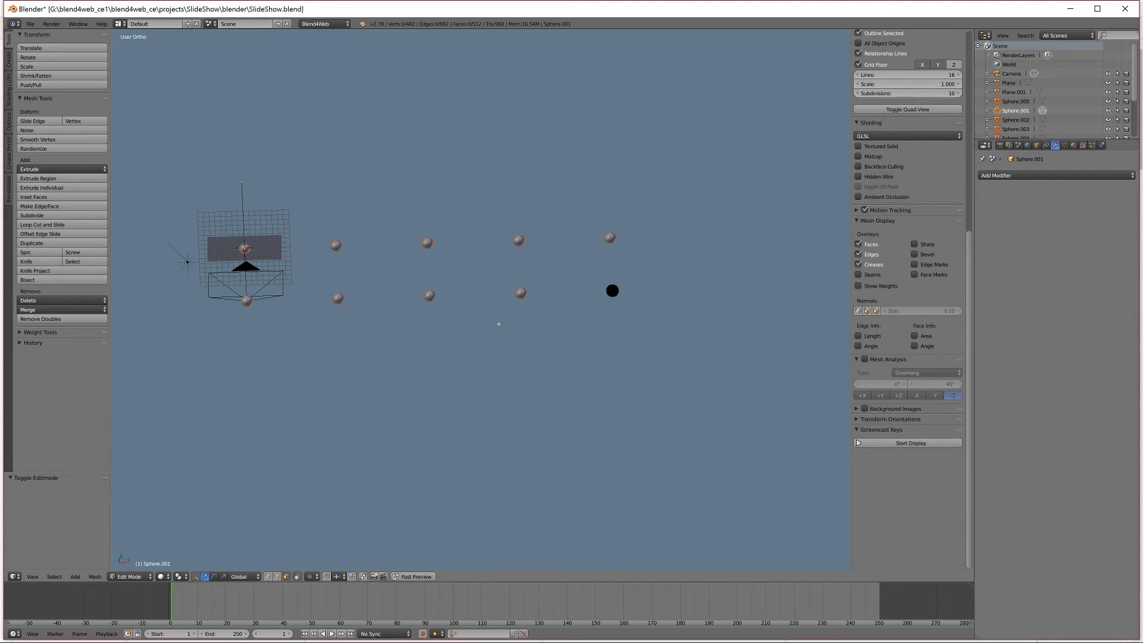
key(Tab)
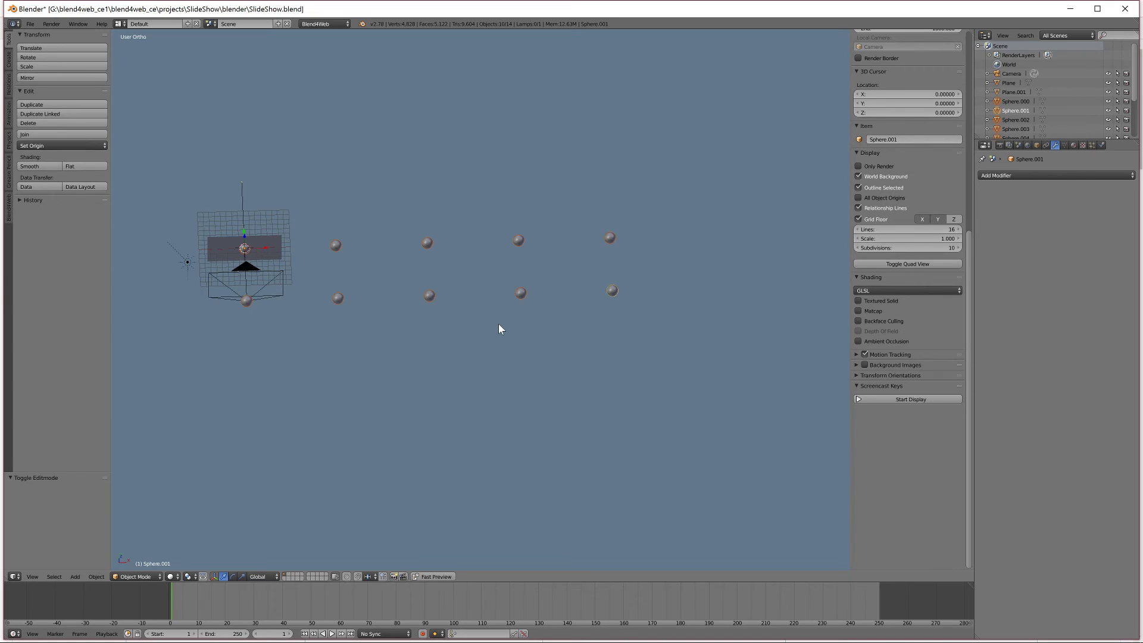
Rename the sphere under the camera to Slide01.
key(a)
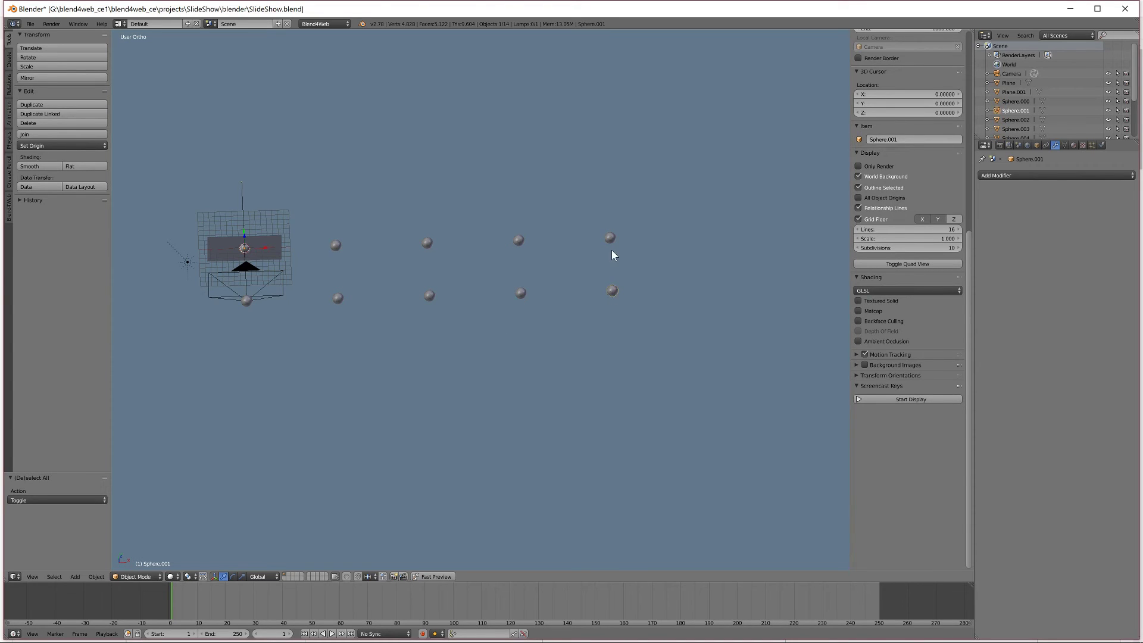
right_click(610, 244)
right_click(519, 293)
right_click(338, 298)
right_click(340, 244)
right_click(247, 300)
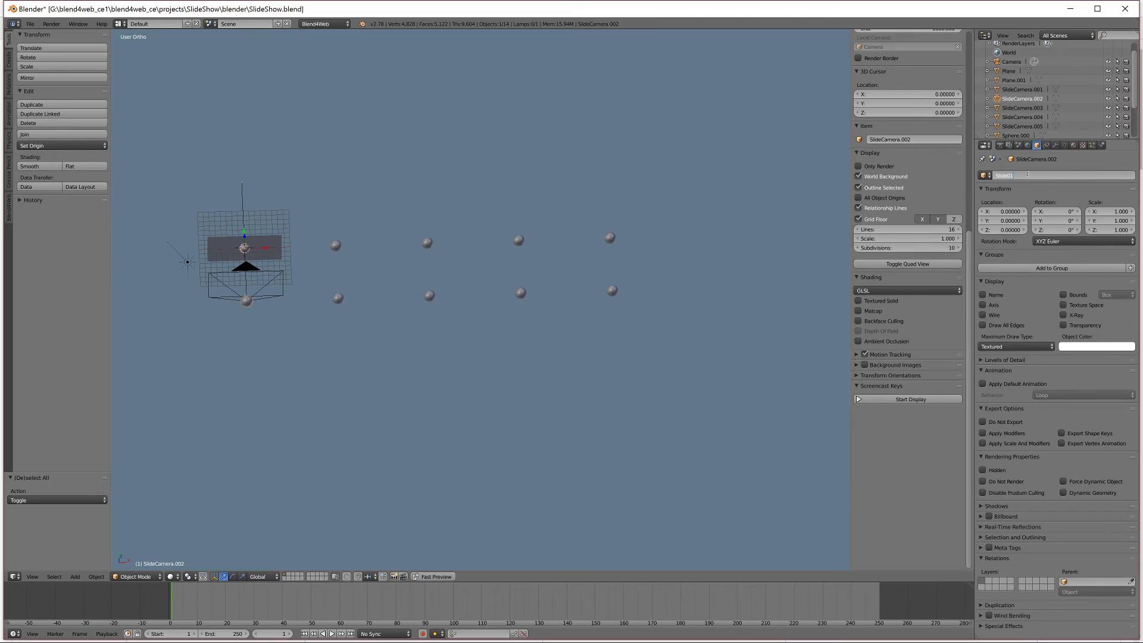
key(Return)
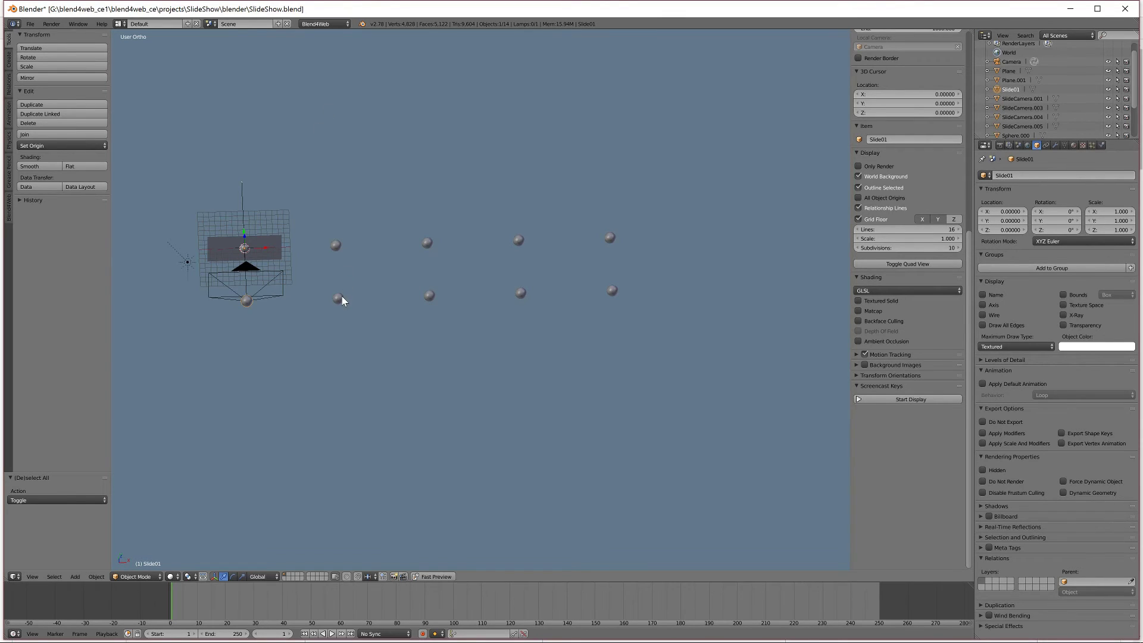
Rename the bottom-left and second lower-row spheres to Slide02 and Slide03.
right_click(339, 298)
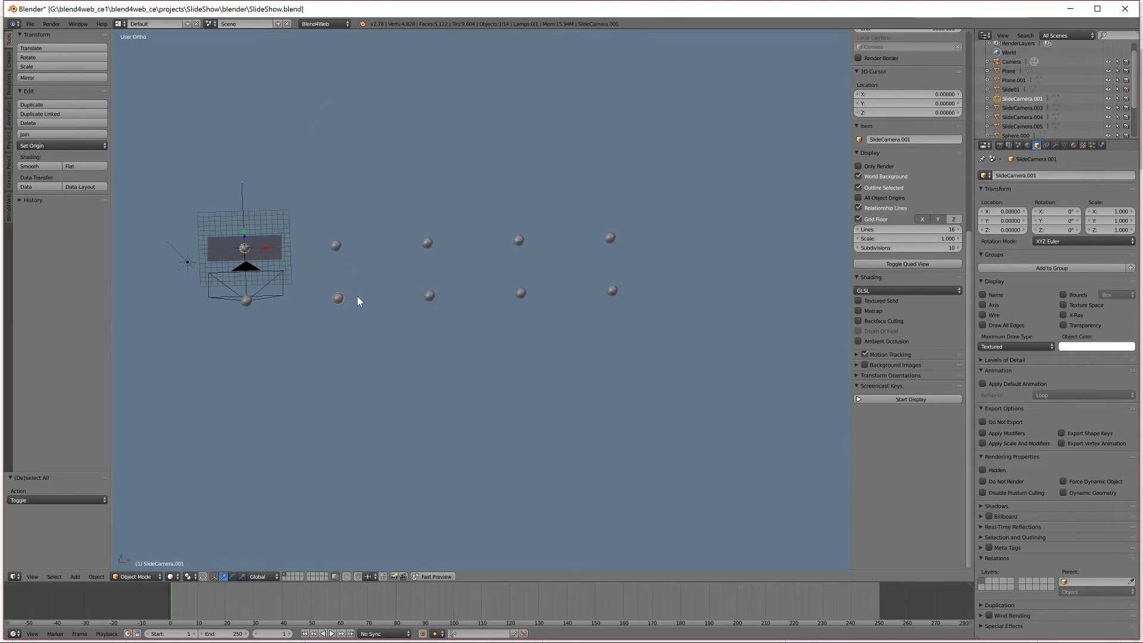
click(1034, 177)
text(Slide)
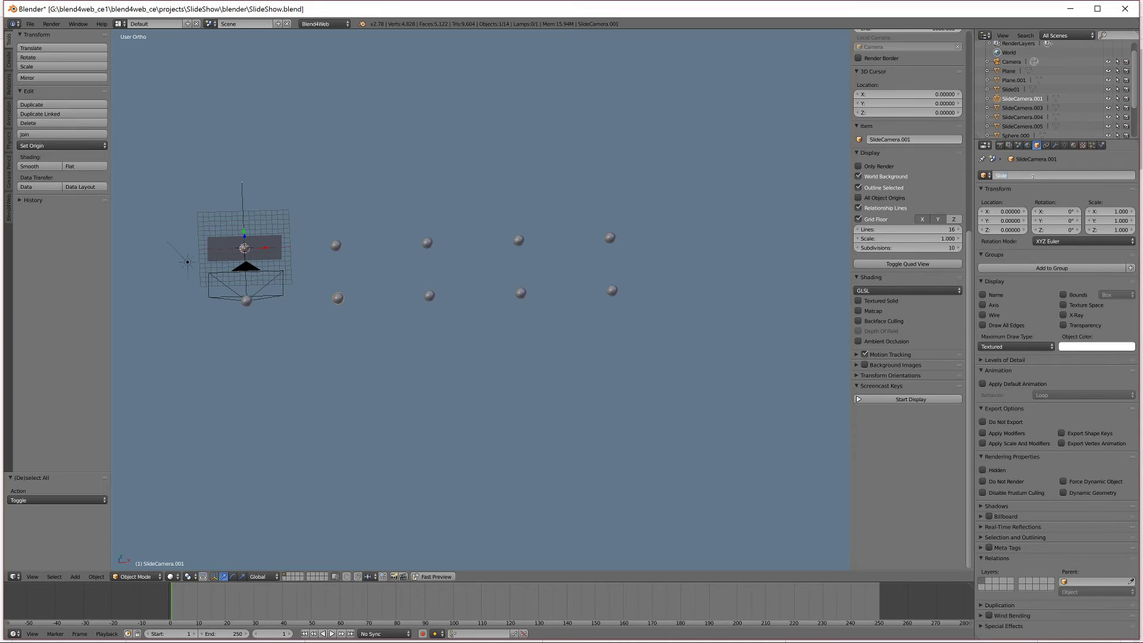
text(02)
key(Return)
right_click(430, 295)
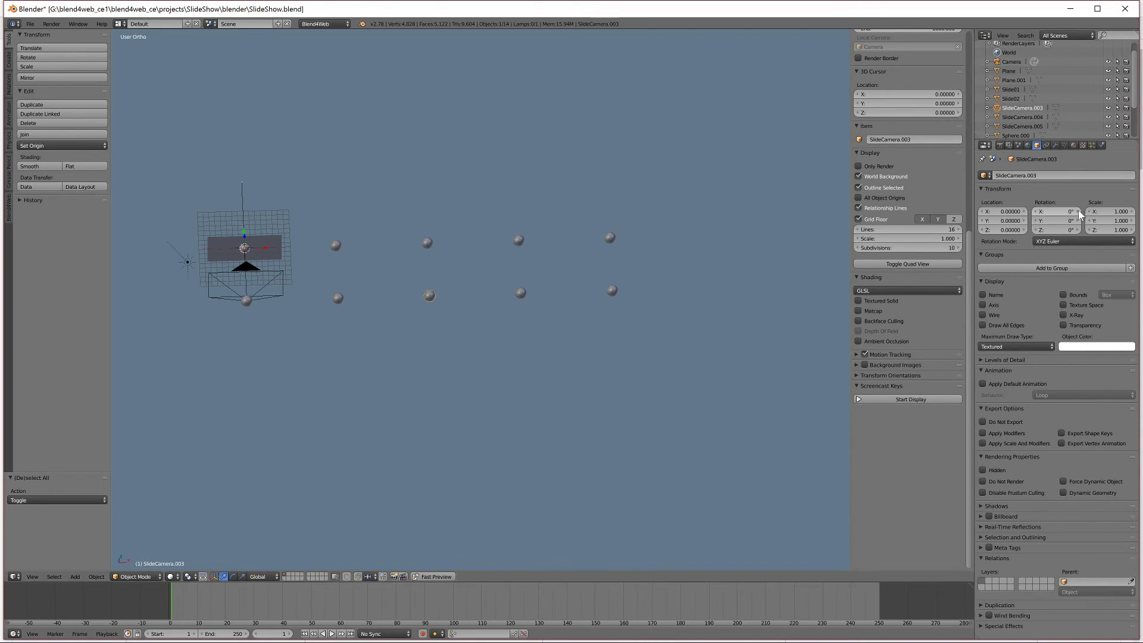
click(1056, 176)
text(Slide03)
key(Return)
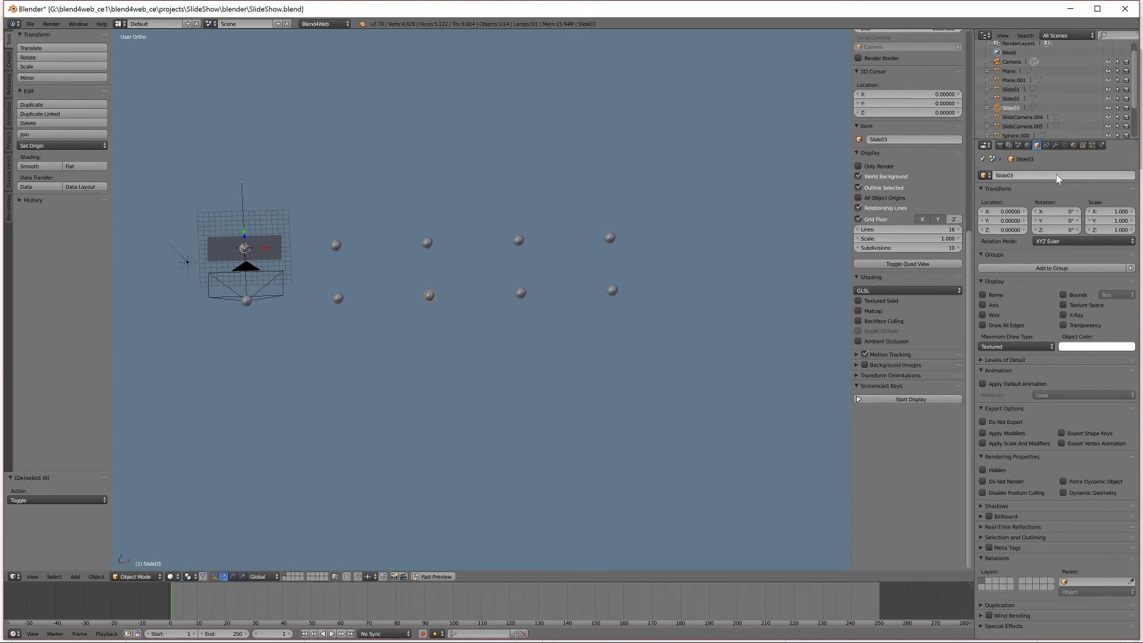
Rename the last two lower-row spheres to Slide04 and Slide05.
right_click(518, 303)
click(1028, 177)
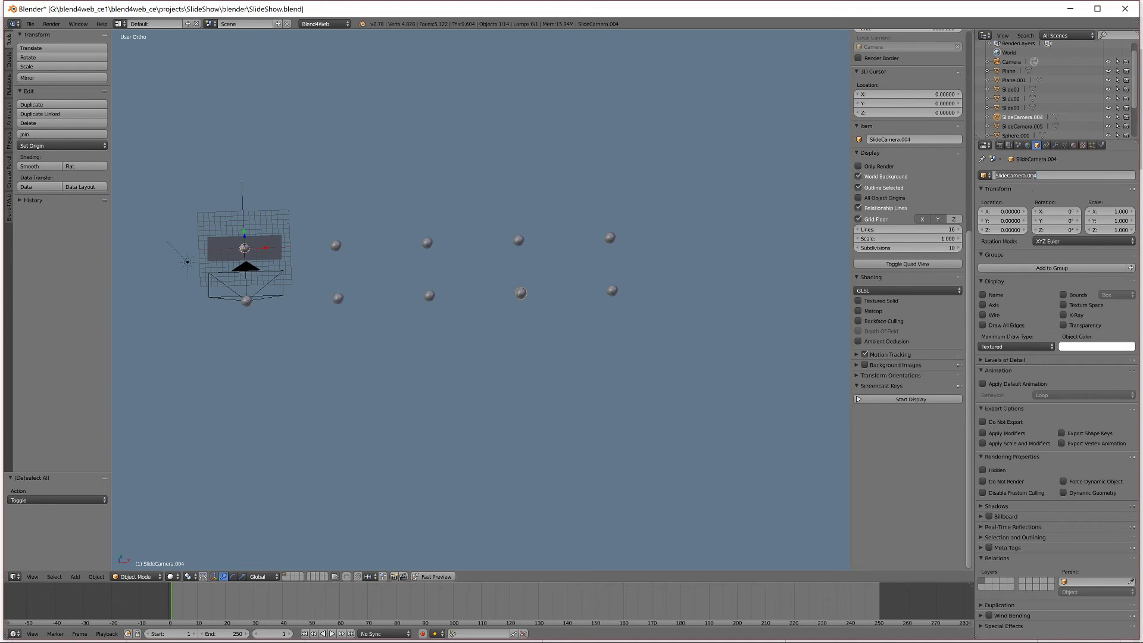
text(Slide04)
key(Return)
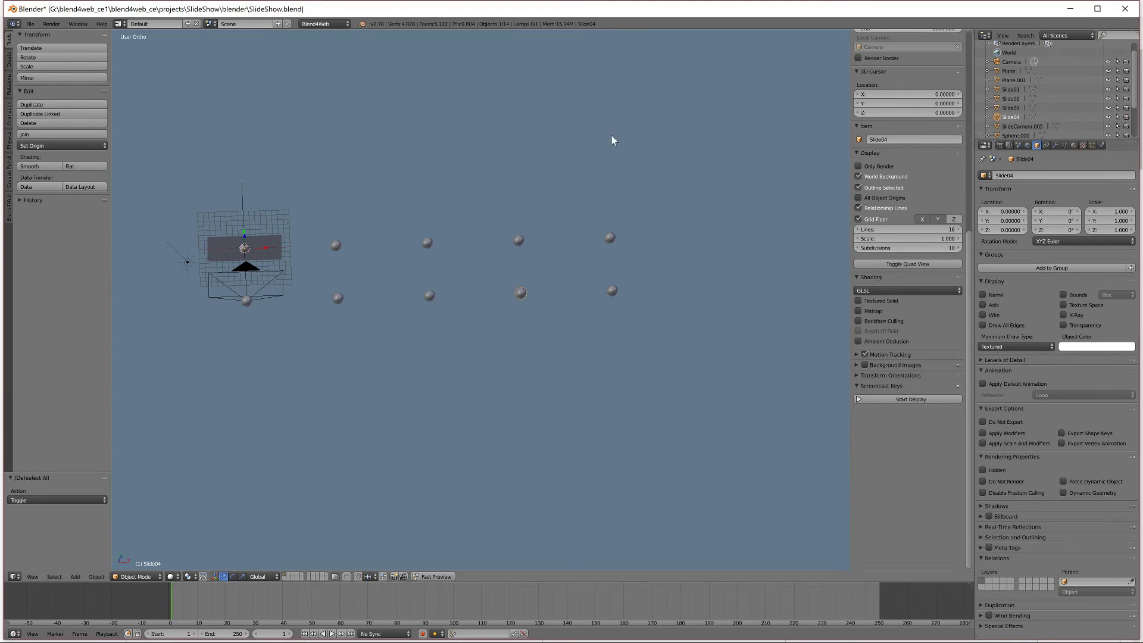
right_click(610, 292)
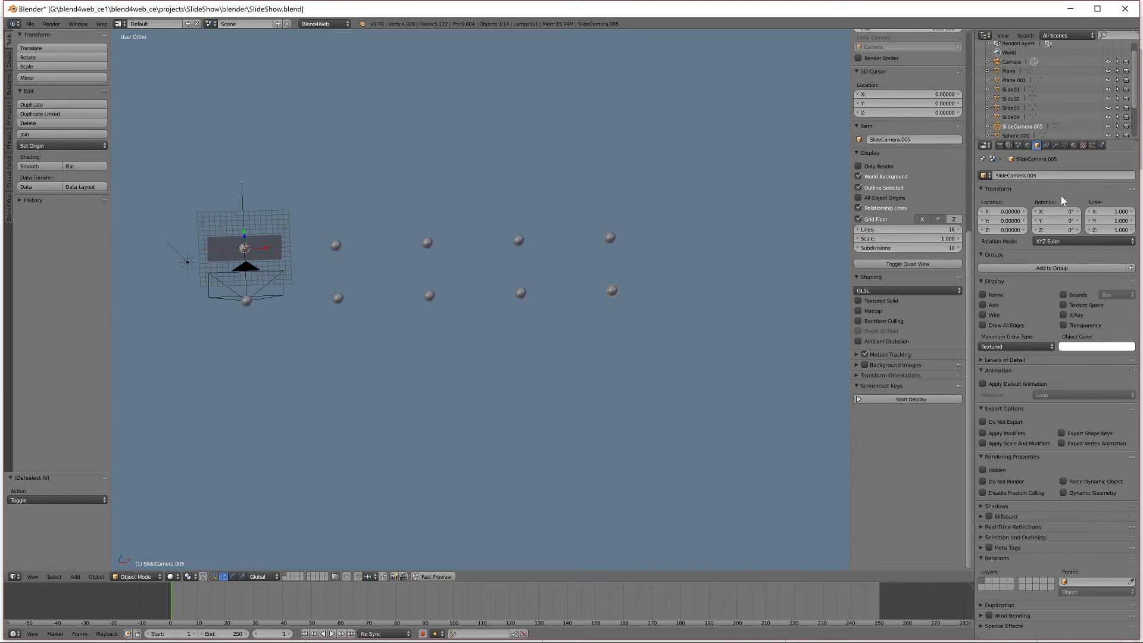
click(1064, 176)
text(Slide05)
key(Return)
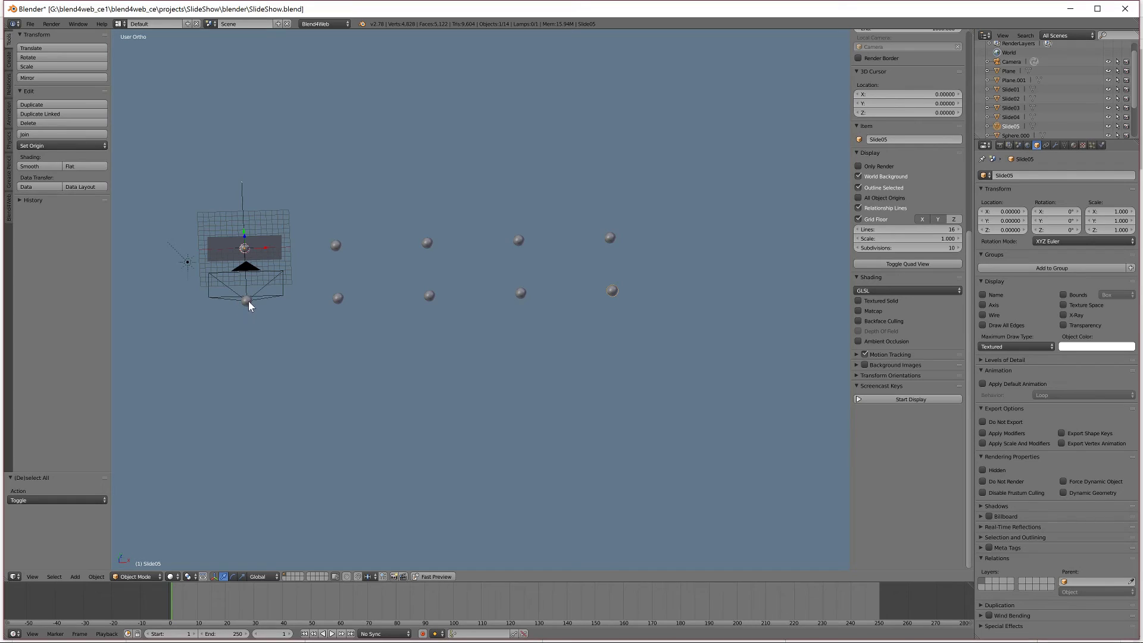
Check the bottom-row names and rename the centre sphere to Slide01_T.
right_click(344, 294)
right_click(428, 296)
right_click(522, 294)
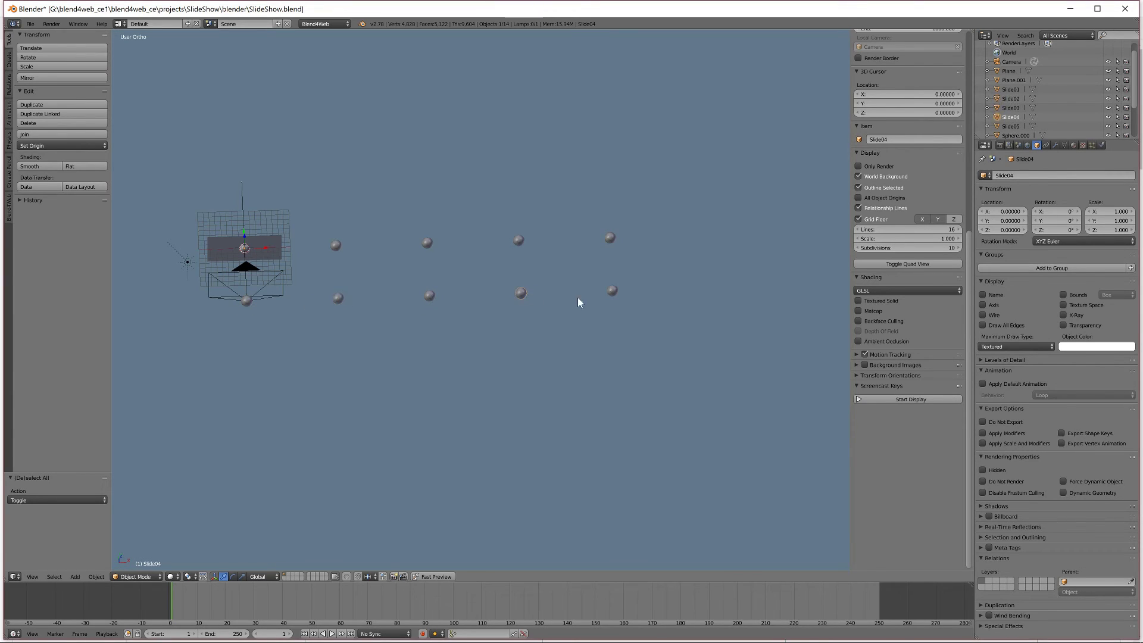
right_click(613, 291)
right_click(248, 253)
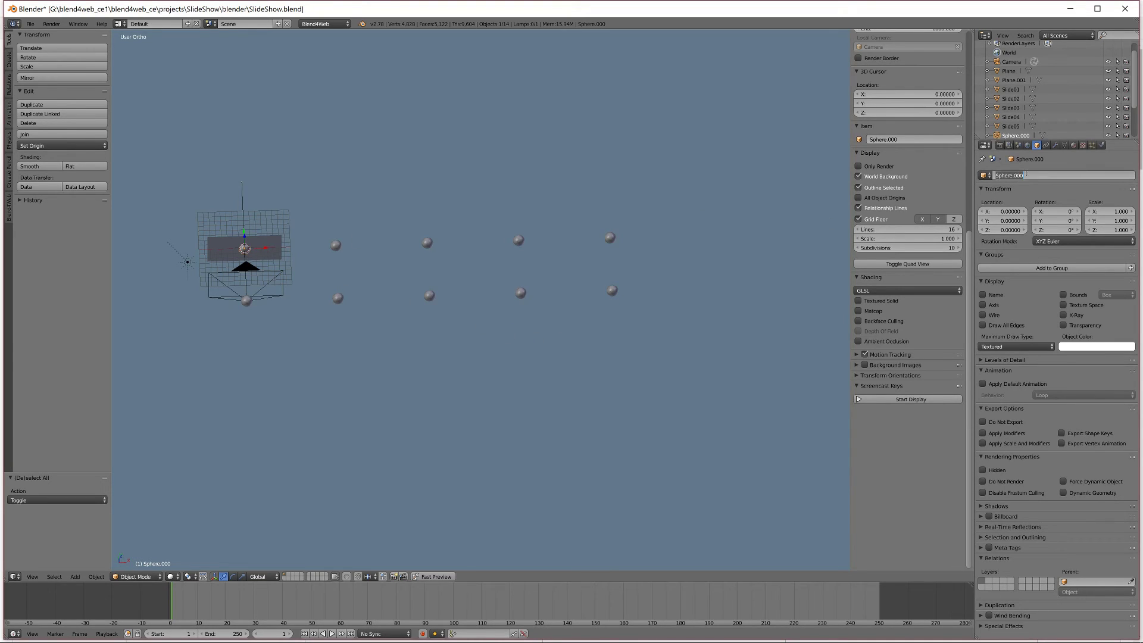
text(Slide01_T)
key(Return)
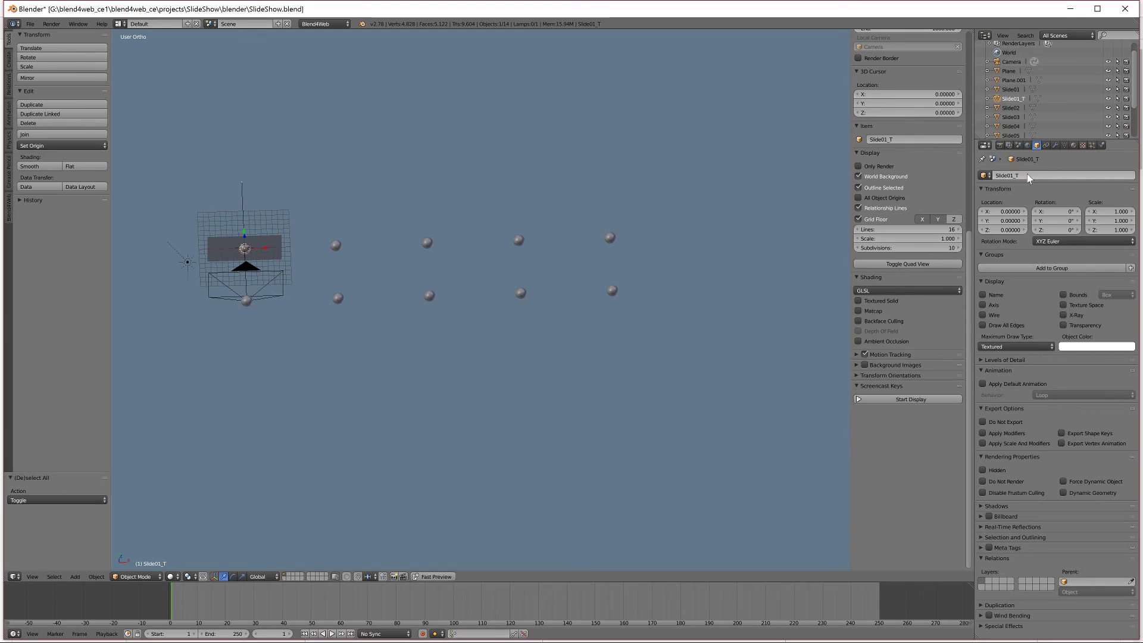
Rename spheres Sphere.003 and Sphere.005 to Slide02_T and Slide03_T.
right_click(334, 245)
click(1060, 176)
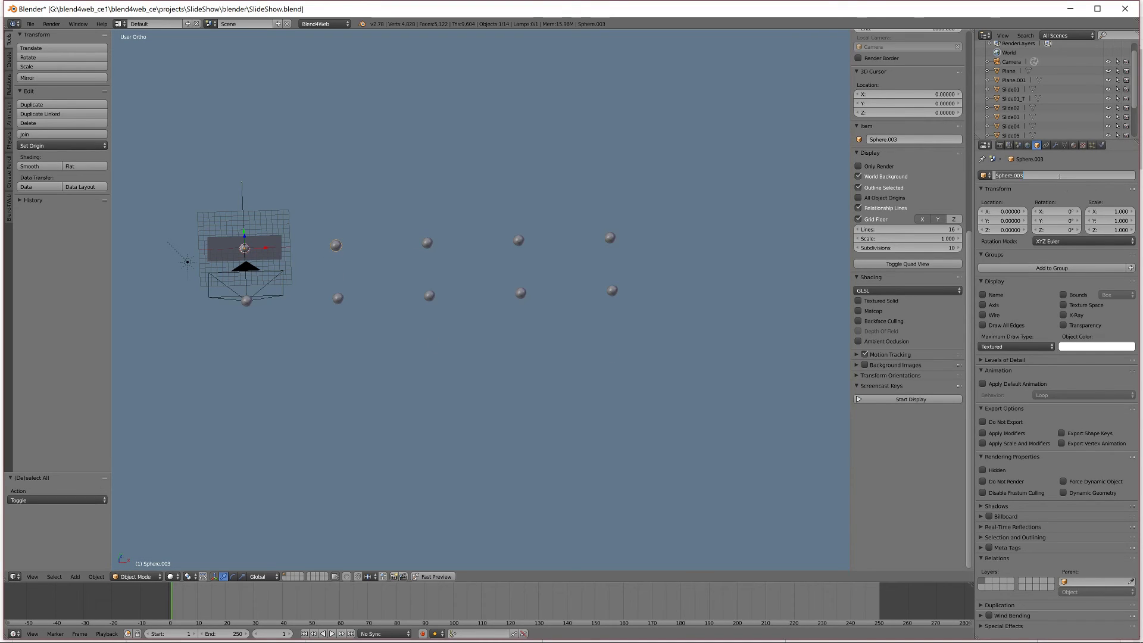
text(S)
text(lide02)
right_click(427, 243)
click(1048, 177)
text(S)
text(lide03_T)
key(Return)
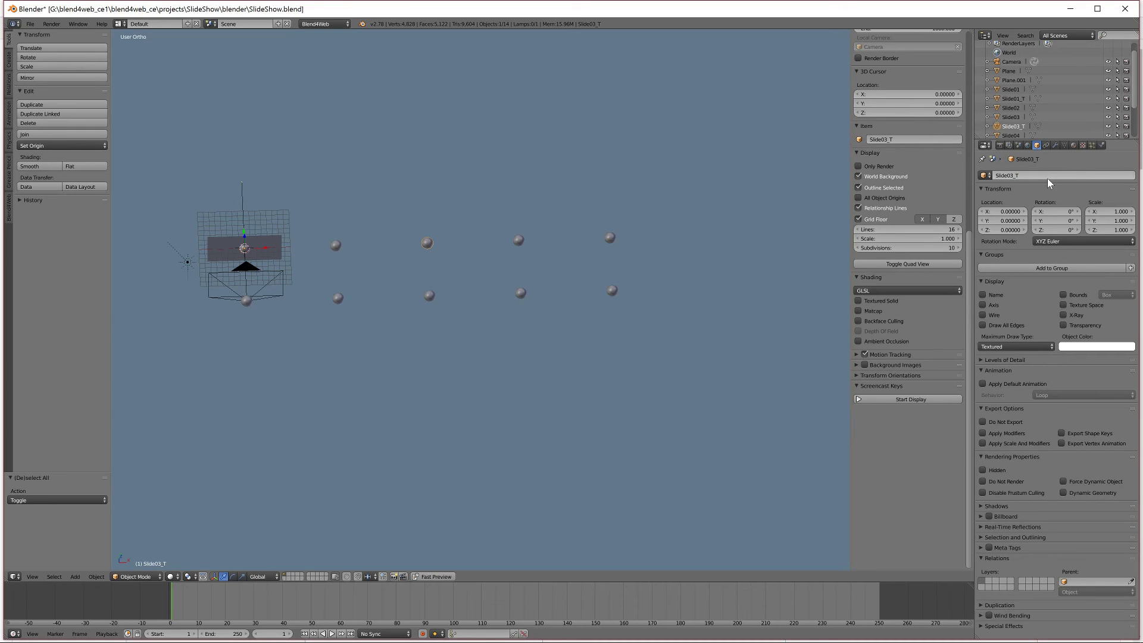
Rename spheres Sphere.007 and Sphere.009 to Slide04_T and Slide05_T.
right_click(522, 243)
click(1074, 176)
text(Slide)
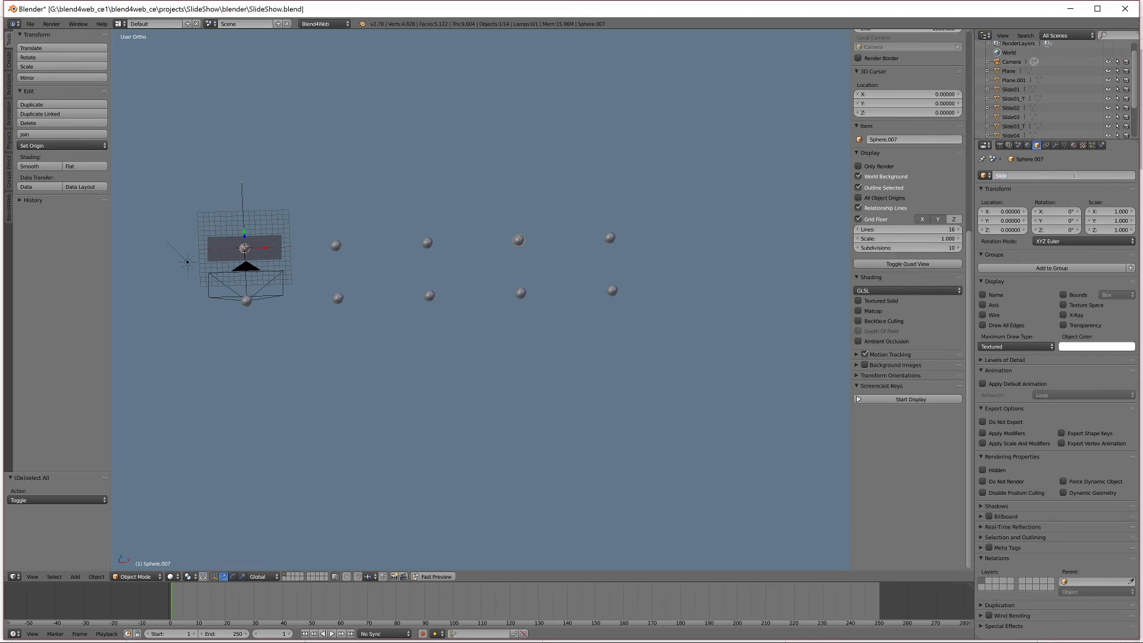
text(04_T)
key(Return)
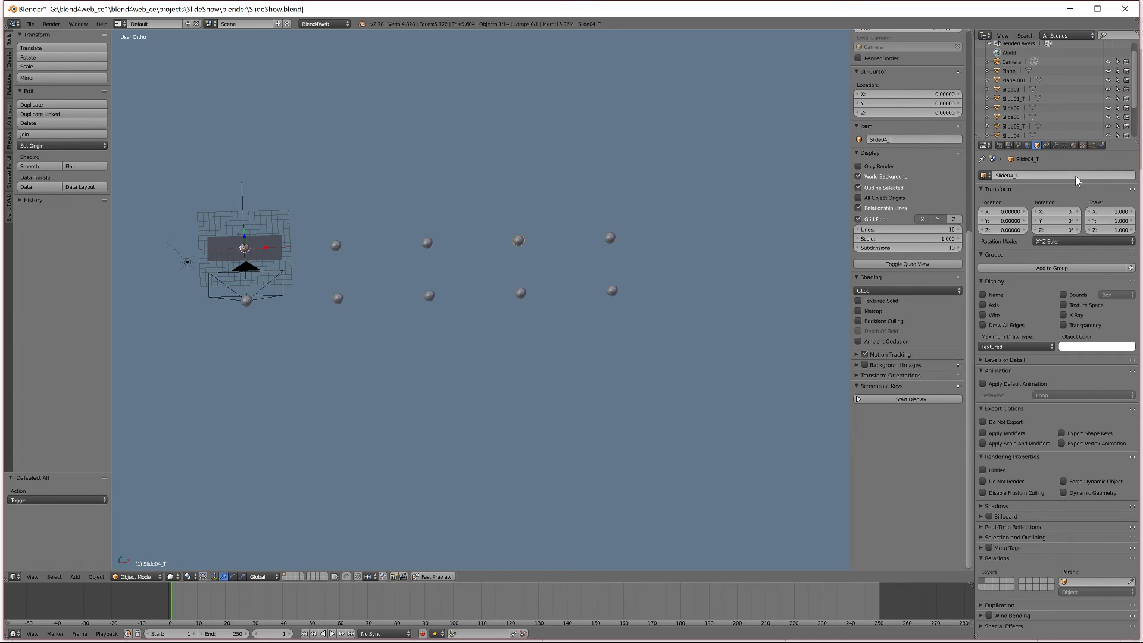
right_click(610, 238)
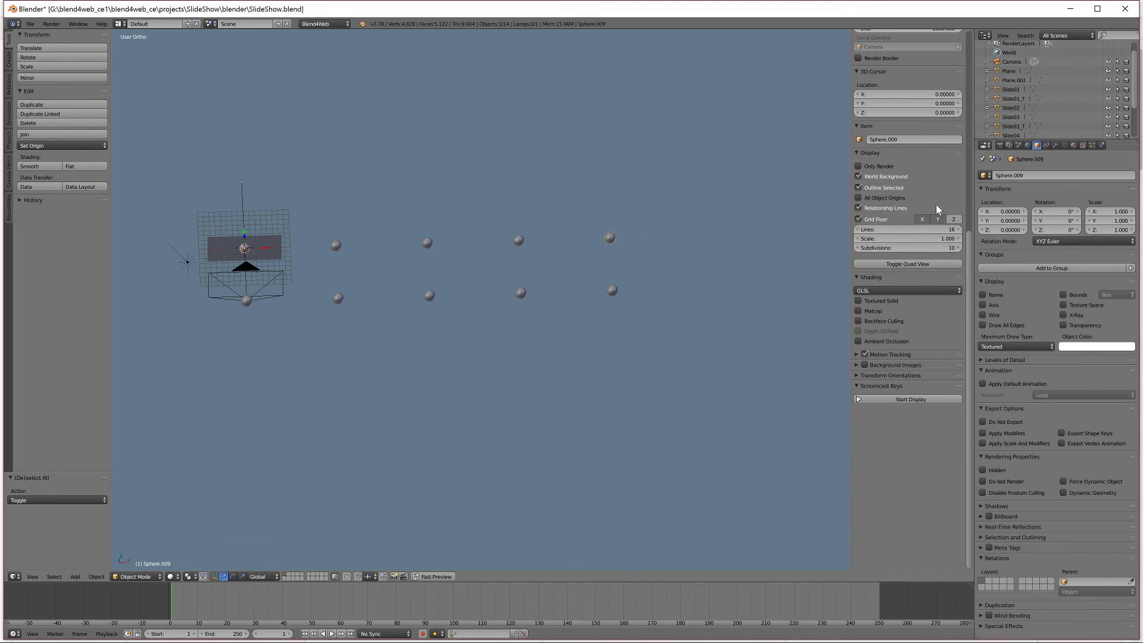
click(1039, 175)
text(S)
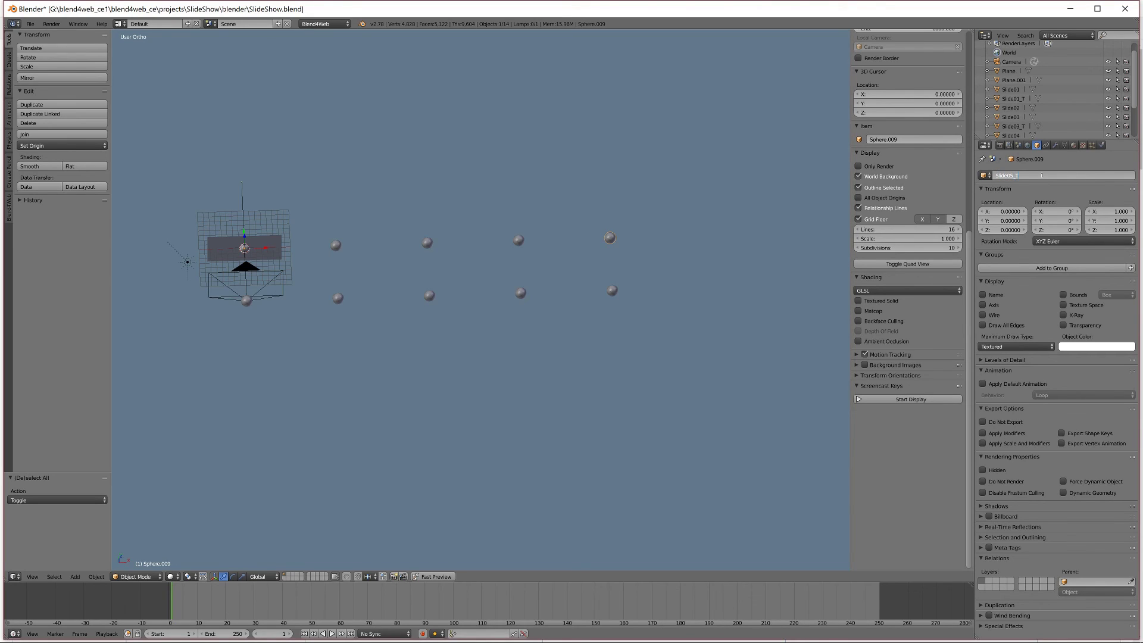
text(lide05_T)
key(Return)
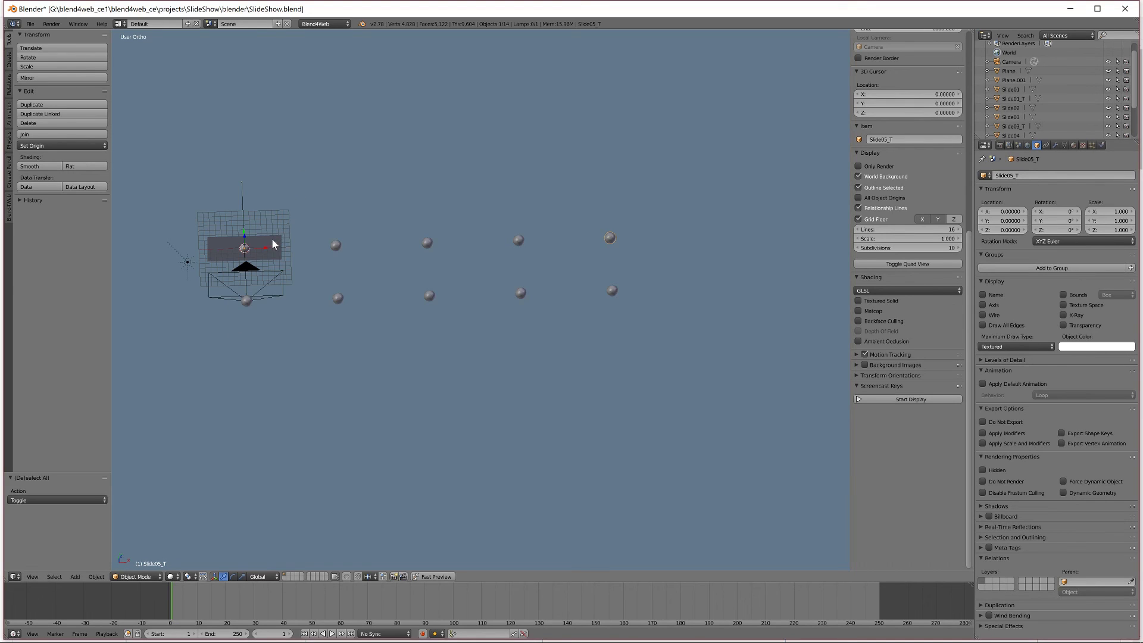
Rename the background plane Plane.001 to ful_screen_plane.
right_click(272, 238)
click(1035, 177)
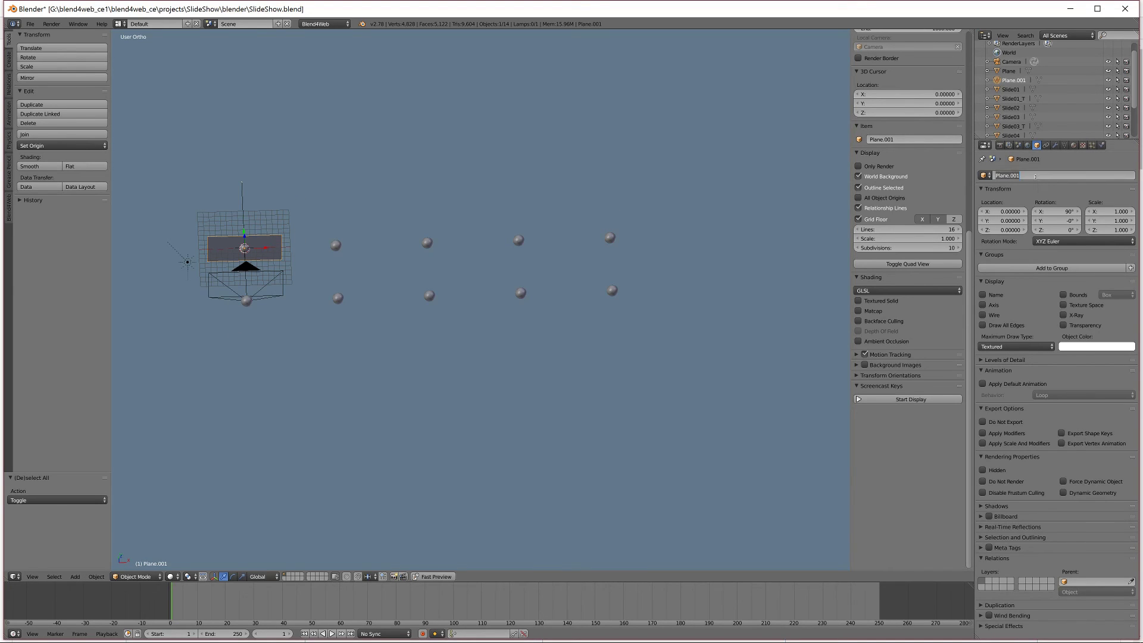
text(ful_screen_plane)
key(Return)
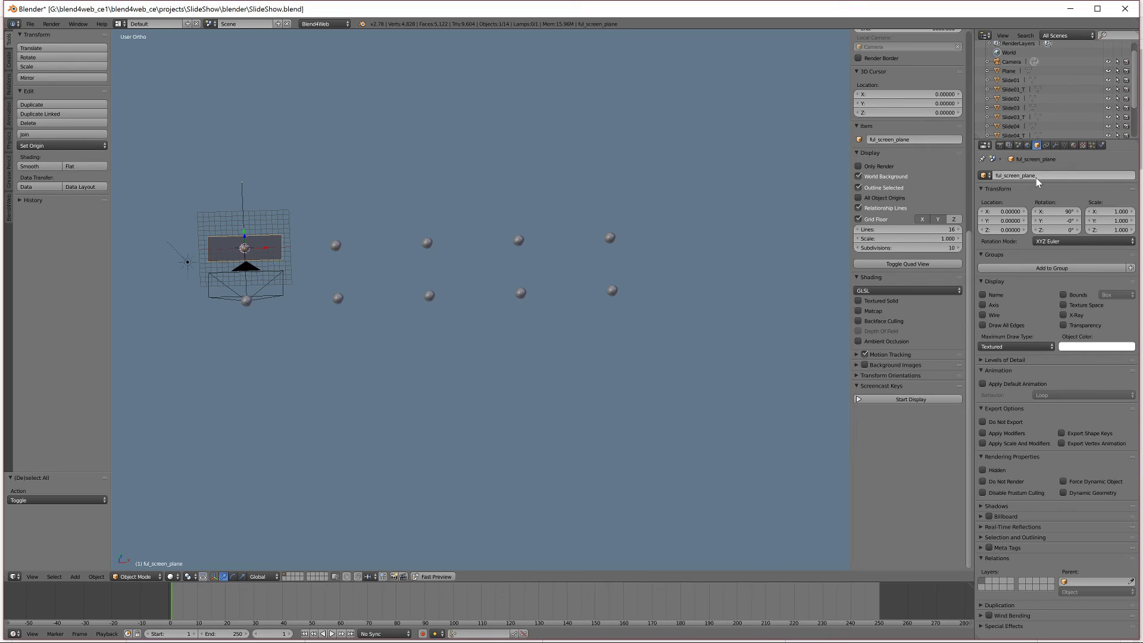
Apply the background plane's rotation so its rotation values read 0°.
scroll(898, 314, up, 8)
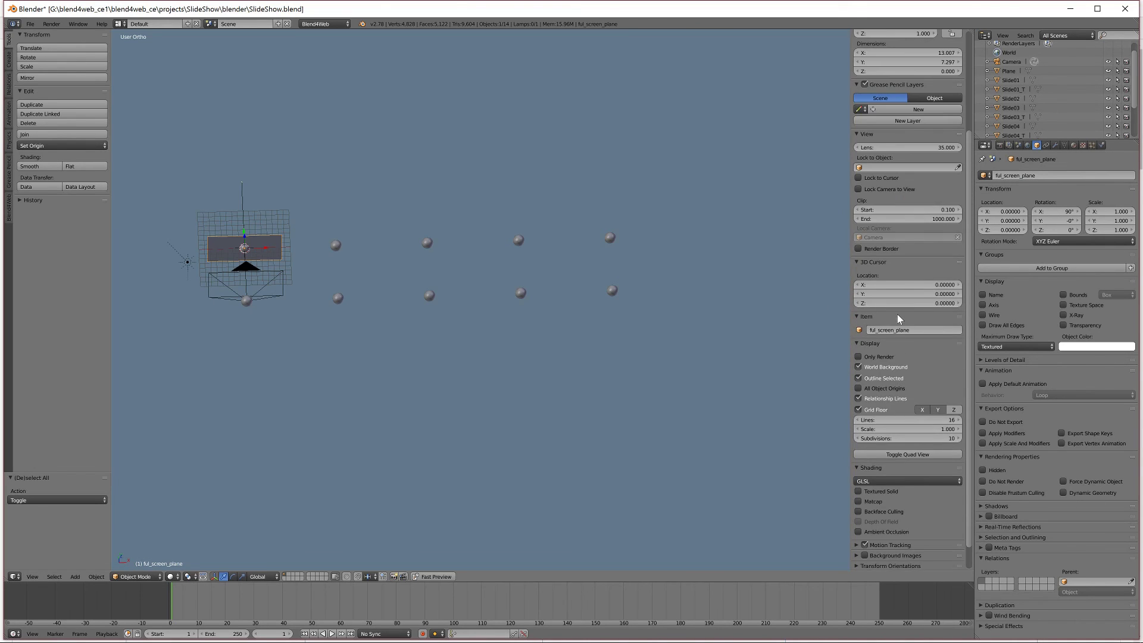
scroll(898, 315, up, 5)
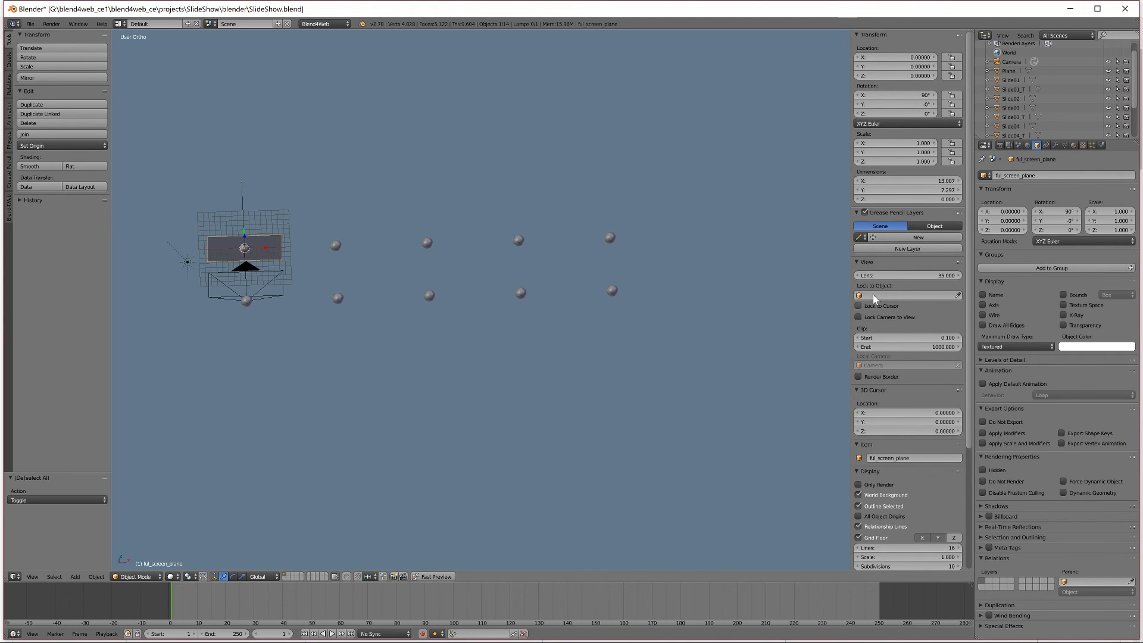
key(ctrl+a)
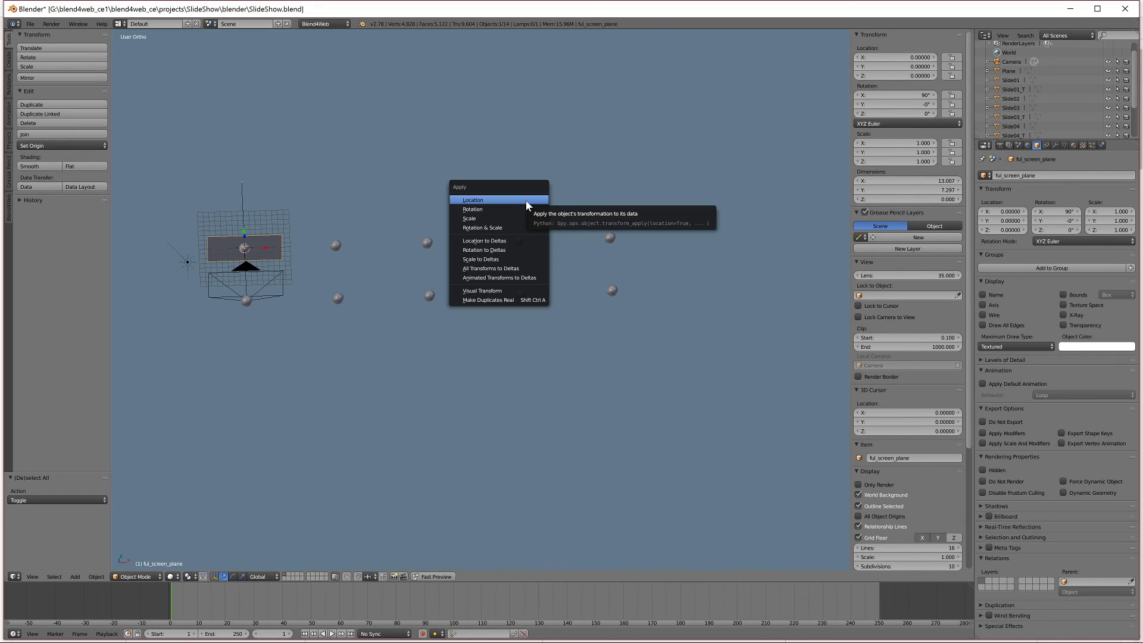
click(517, 210)
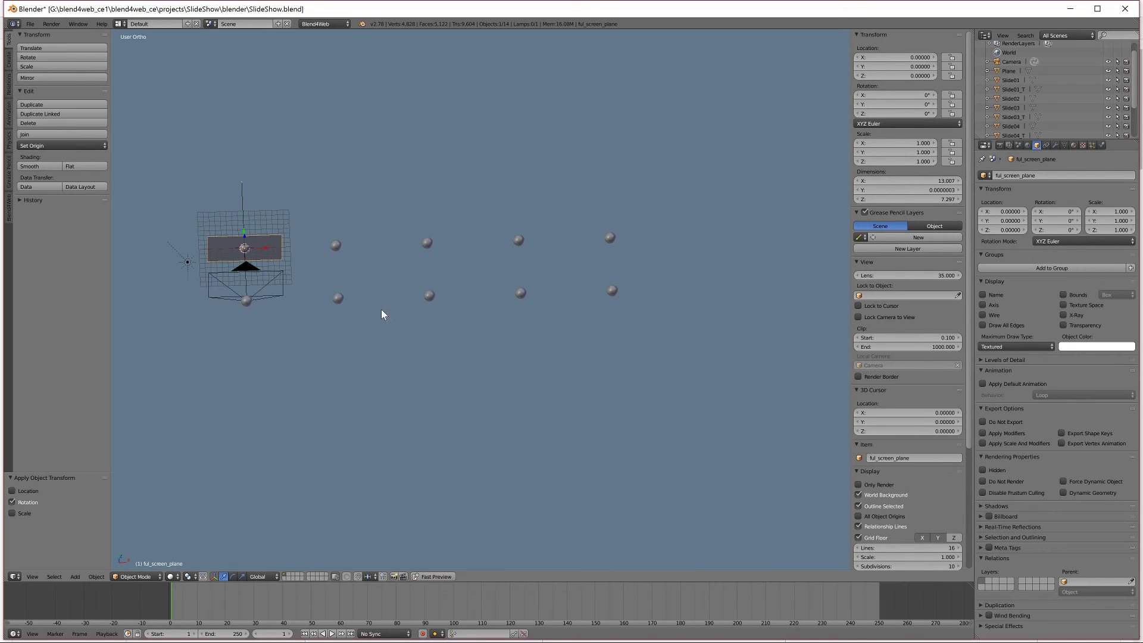
Save SlideShow.blend, overwriting the existing file.
scroll(339, 369, up, 1)
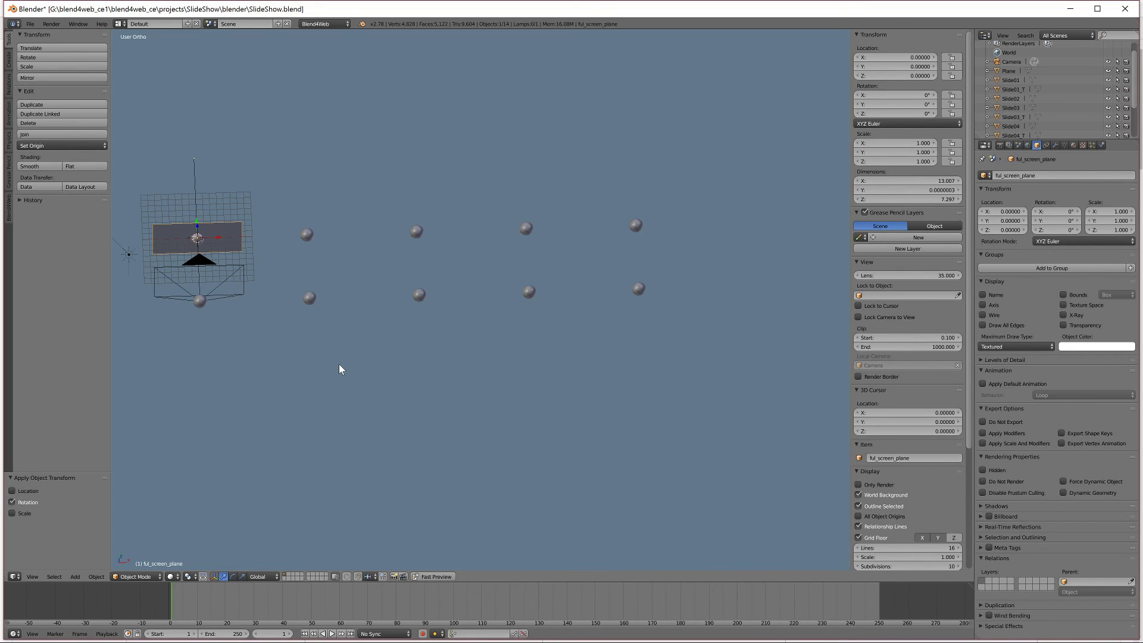
key(ctrl+s)
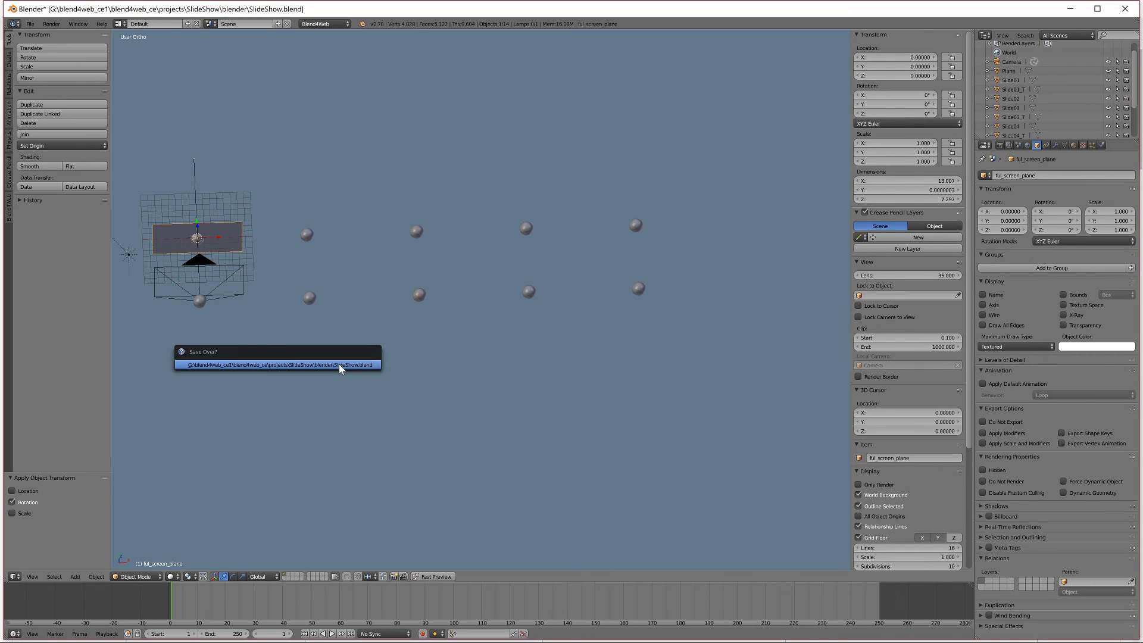
click(340, 366)
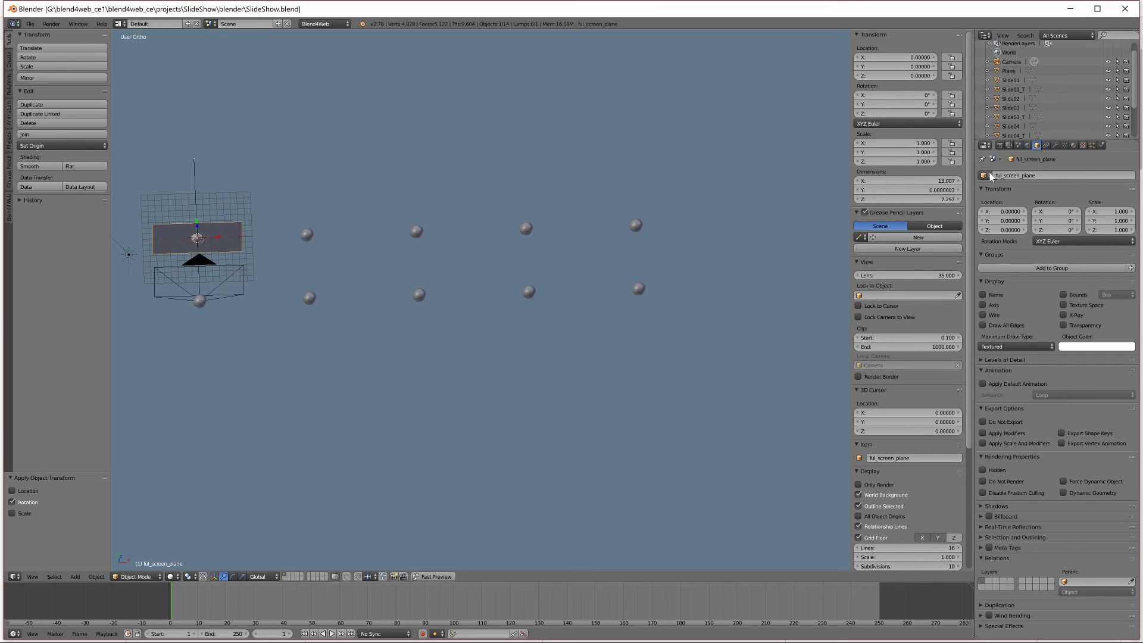
Uncheck Render Sky in the World settings and unlink the World datablock from the scene.
click(1026, 145)
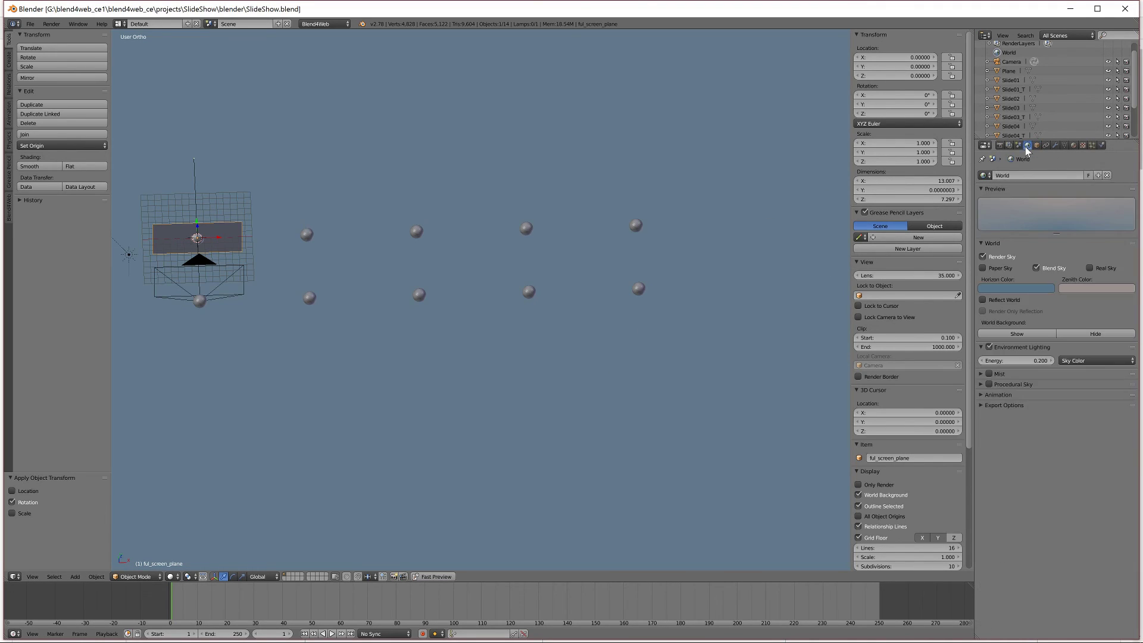
click(982, 256)
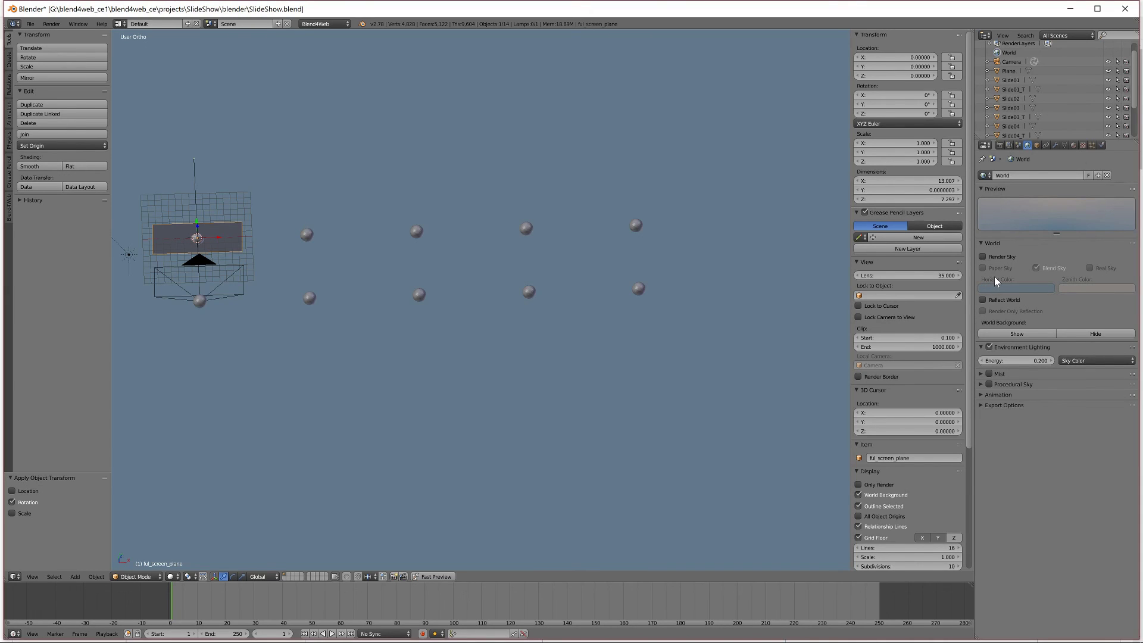
click(1106, 175)
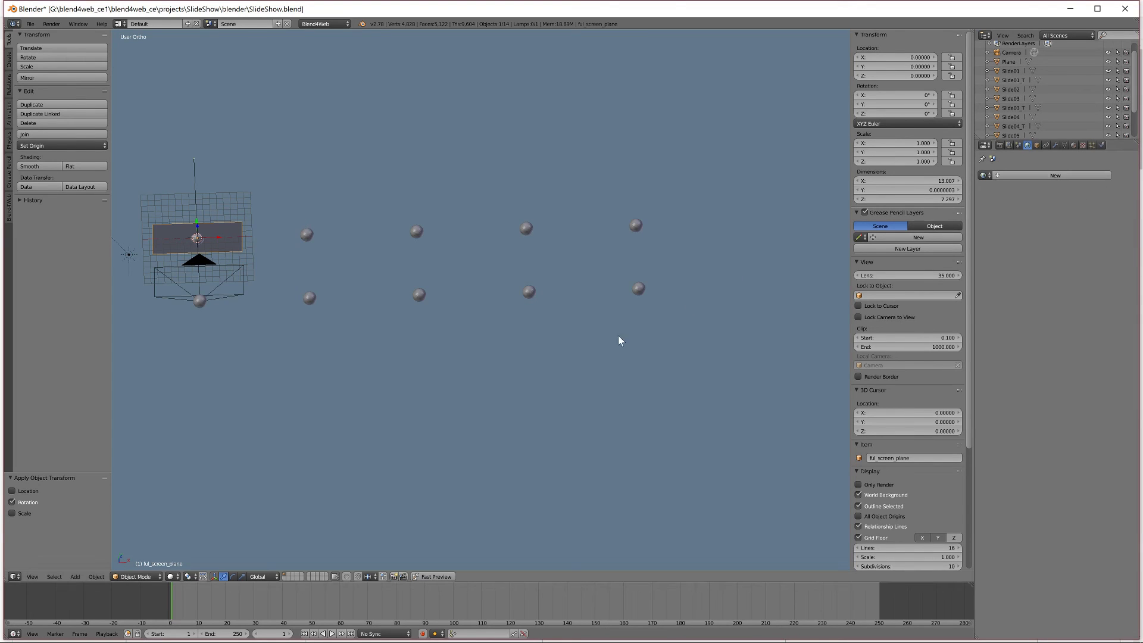
middle_drag(595, 396, 597, 354)
Switch to camera view, save SlideShow.blend over the existing file, and zoom the camera view.
key(KP_0)
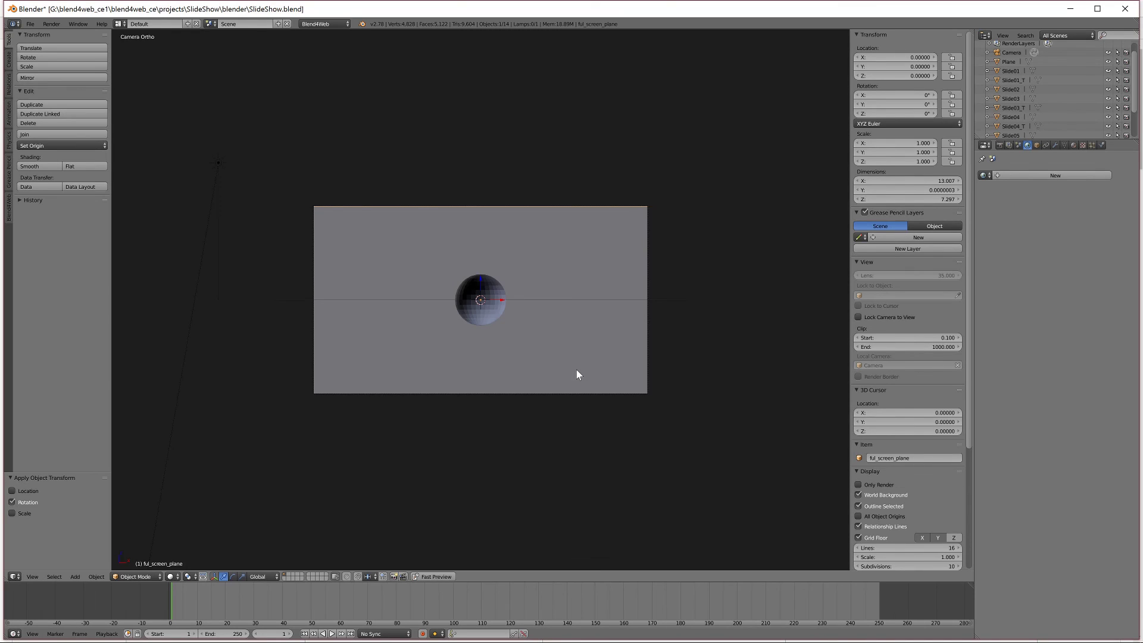
key(ctrl+s)
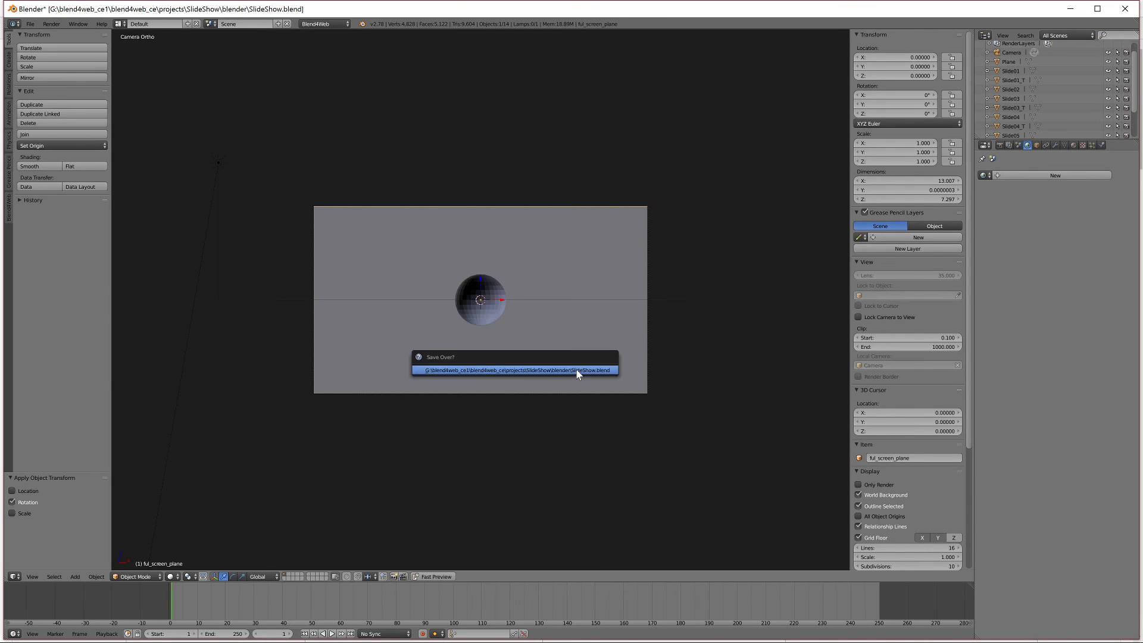
click(577, 369)
scroll(574, 369, up, 3)
scroll(572, 371, up, 1)
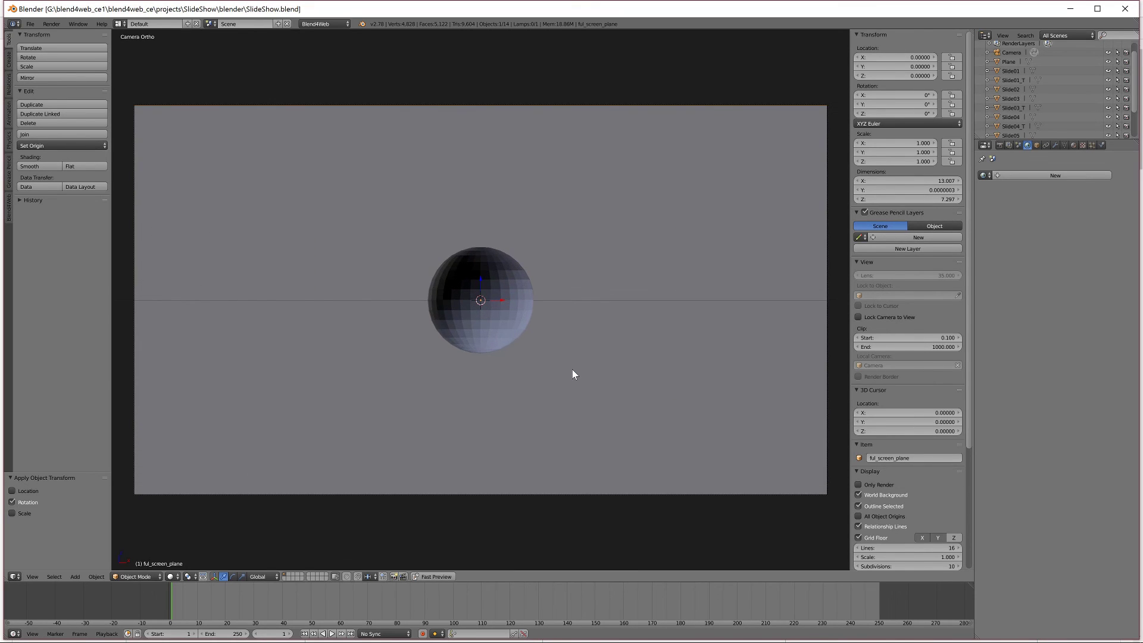
scroll(572, 370, up, 3)
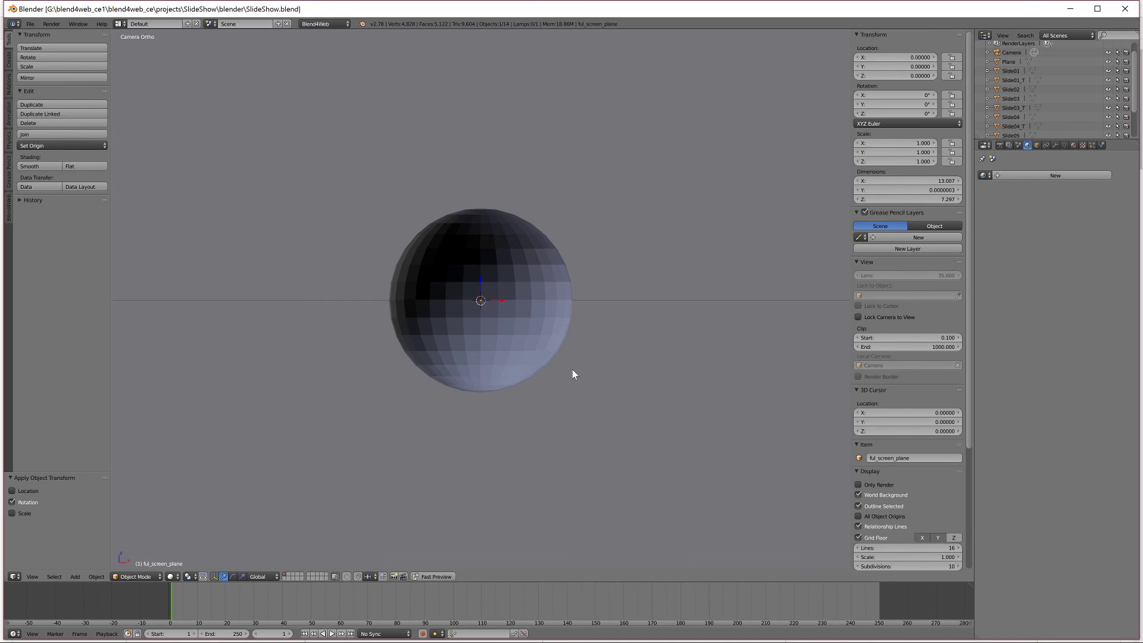
scroll(572, 370, down, 5)
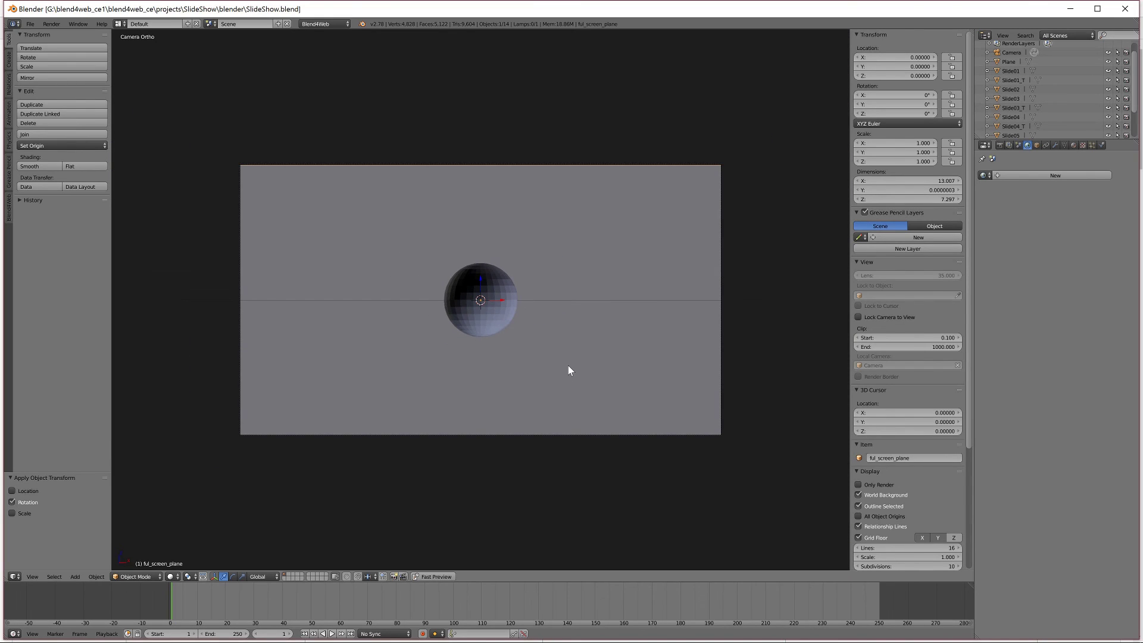